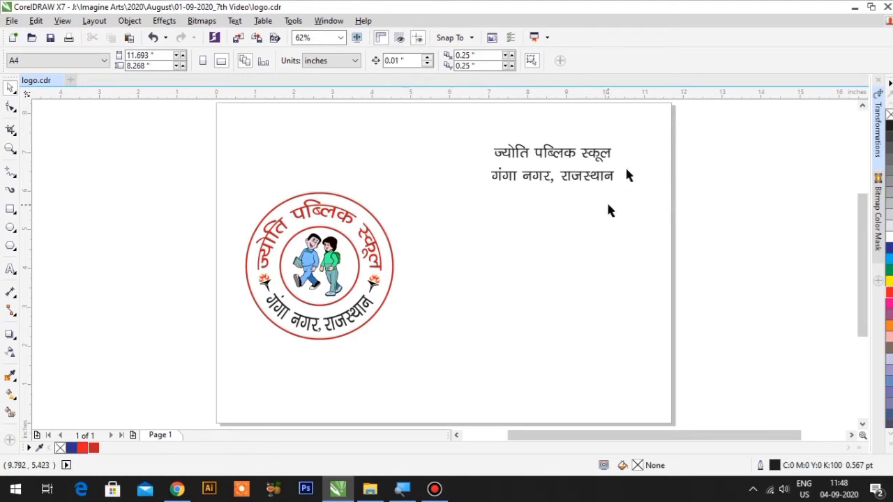
- Select all of the two-line Hindi text in edit mode, then deselect it
{"action": "double_click", "coordinate": [555, 159]}
{"action": "key", "text": "ctrl+a"}
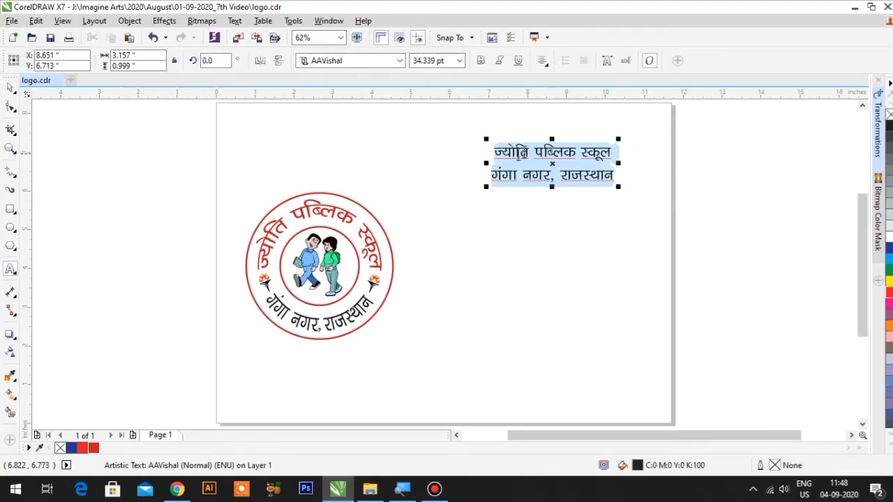
{"action": "left_click", "coordinate": [10, 87]}
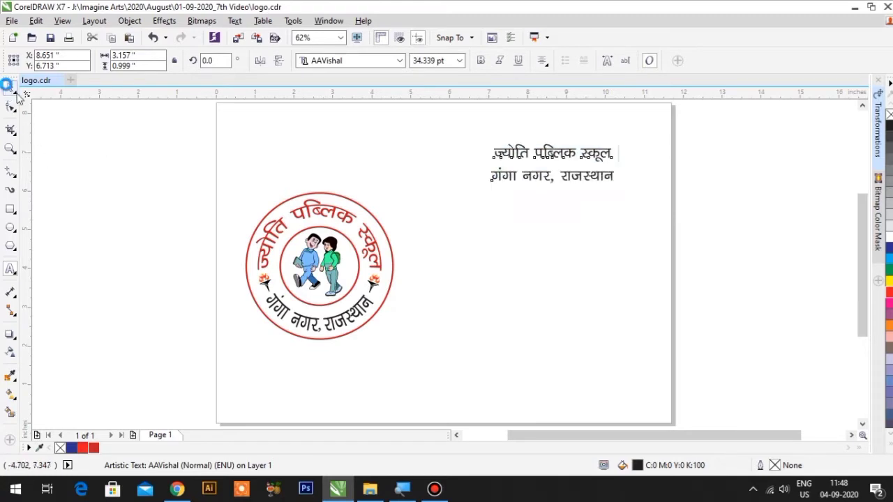
{"action": "left_click", "coordinate": [467, 154]}
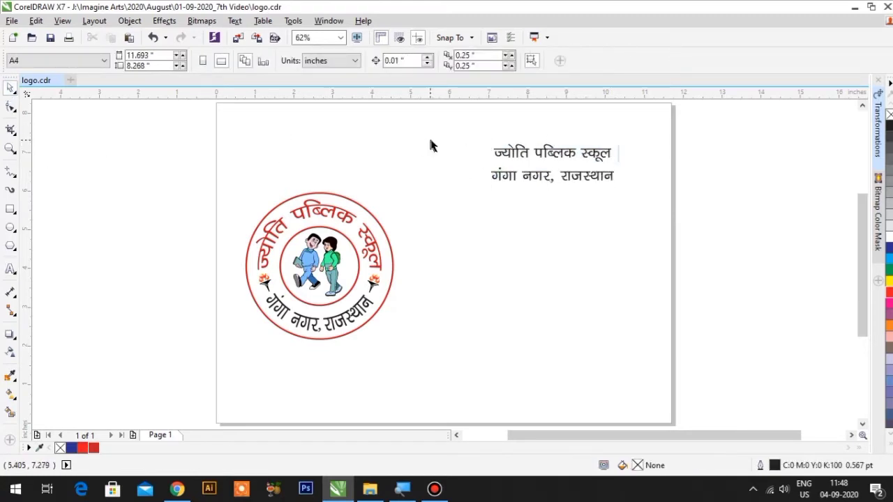
- Draw a circle right of the logo and nudge it down and right under the Hindi text
{"action": "left_click", "coordinate": [10, 228]}
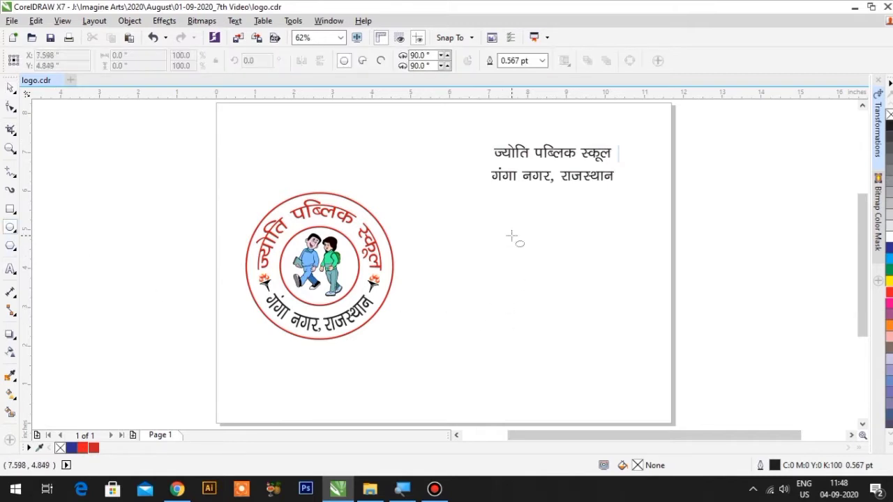
{"action": "left_click_drag", "start_coordinate": [511, 236], "coordinate": [566, 305]}
{"action": "key", "text": "space"}
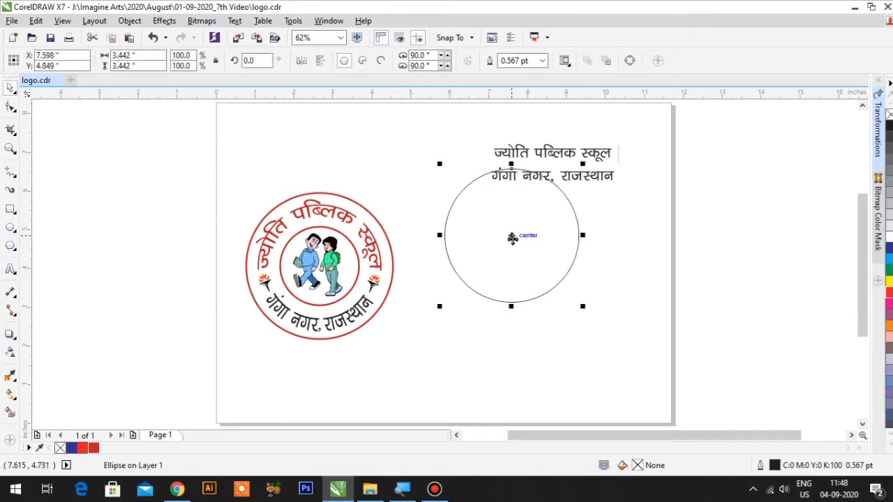
{"action": "left_click_drag", "start_coordinate": [511, 236], "coordinate": [519, 265]}
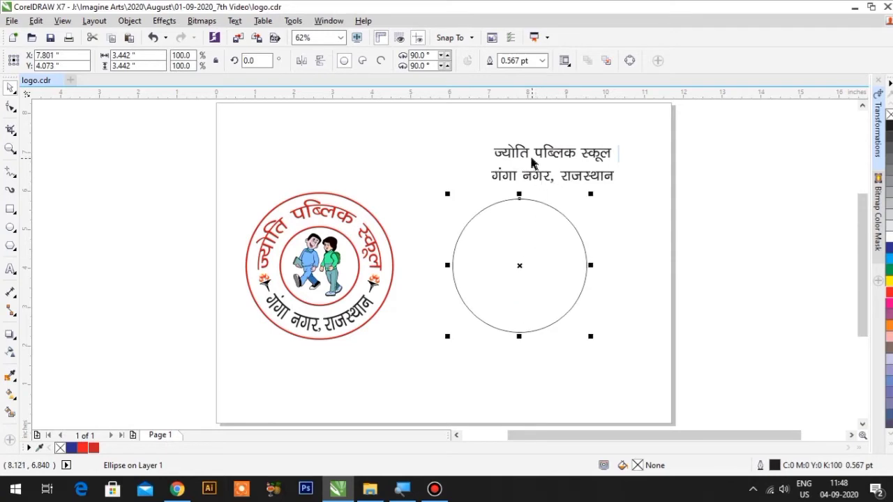
{"action": "left_click", "coordinate": [235, 21]}
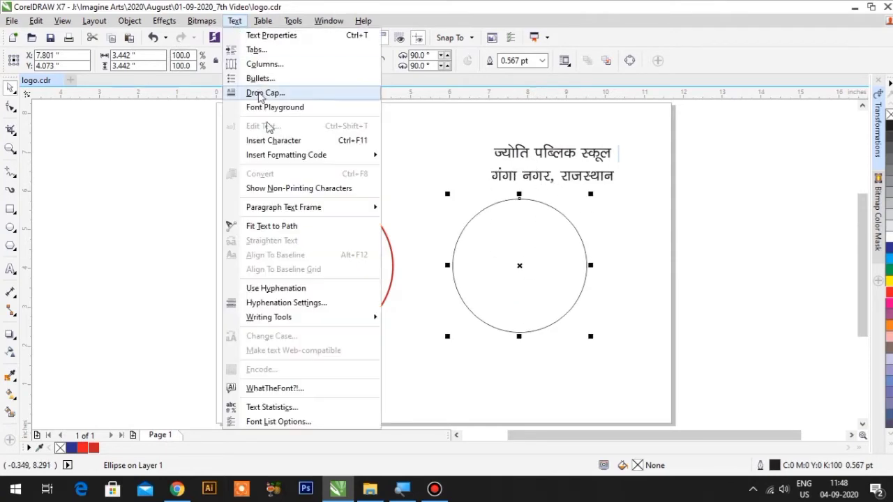
{"action": "left_click", "coordinate": [408, 250]}
{"action": "left_click", "coordinate": [501, 178]}
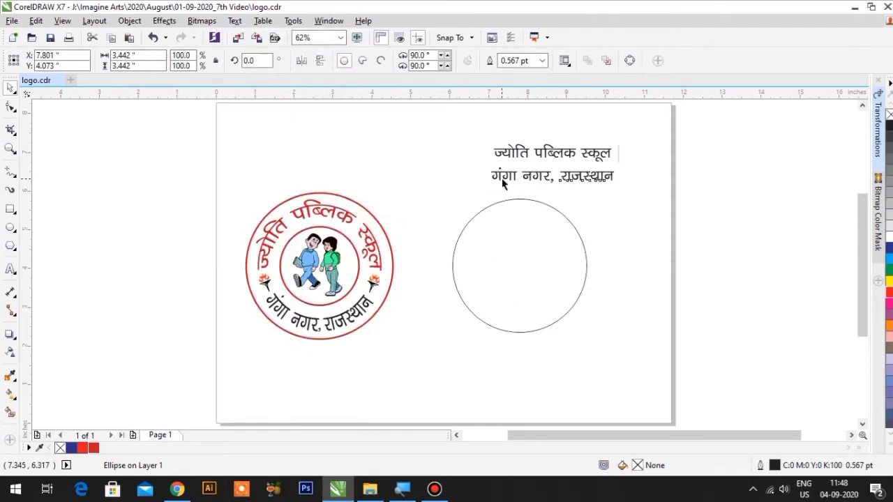
{"action": "left_click", "coordinate": [441, 176]}
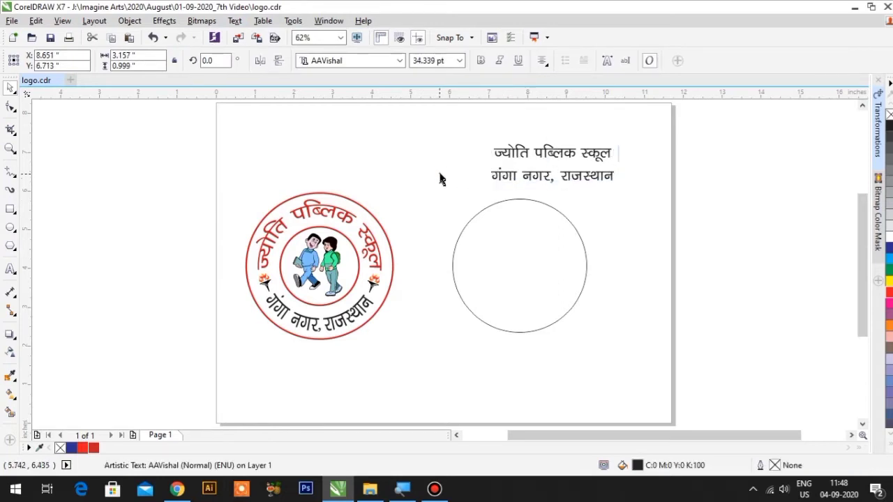
{"action": "left_click", "coordinate": [506, 242]}
{"action": "left_click_drag", "start_coordinate": [507, 242], "coordinate": [520, 251]}
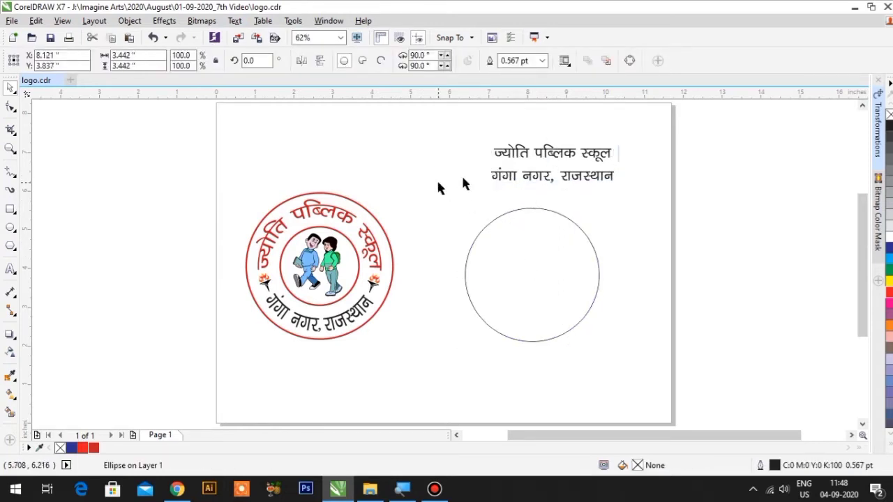
- Centre the place-name line गंगा नगर, राजस्थान over the circle and fit it onto its outline
{"action": "left_click", "coordinate": [462, 184]}
{"action": "left_click", "coordinate": [523, 178]}
{"action": "left_click", "coordinate": [529, 229], "text": "shift"}
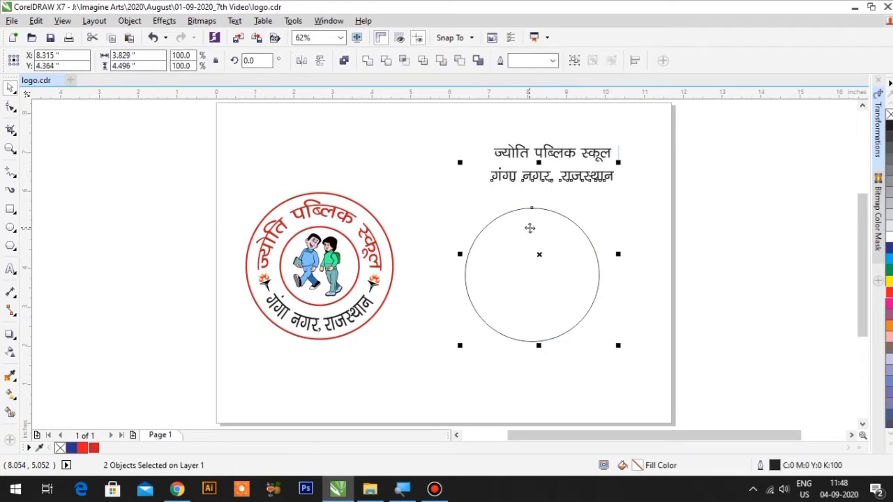
{"action": "key", "text": "c"}
{"action": "left_click", "coordinate": [234, 20]}
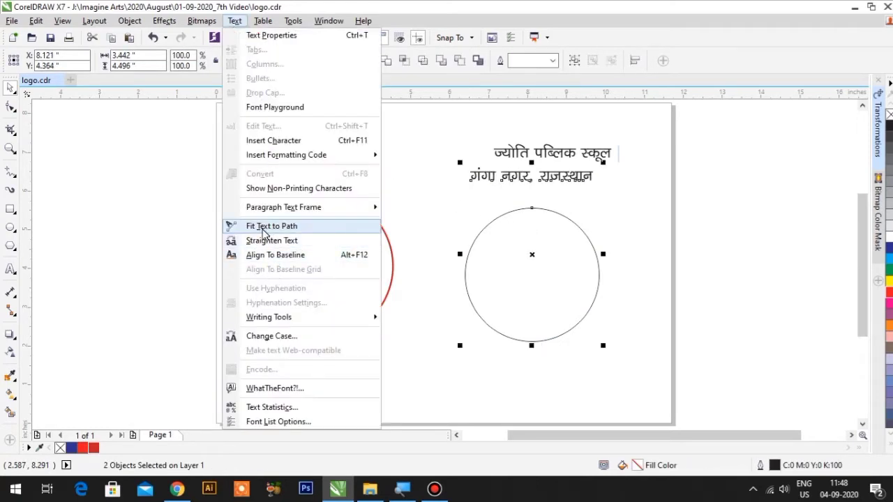
{"action": "left_click", "coordinate": [265, 227]}
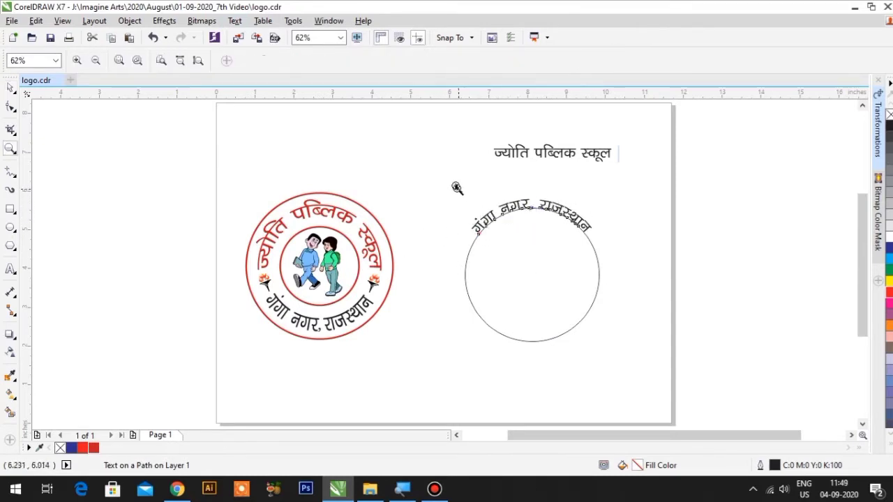
- Zoom in to inspect the text fitted along the circle, then zoom back out
{"action": "key", "text": "z"}
{"action": "left_click_drag", "start_coordinate": [454, 183], "coordinate": [594, 256]}
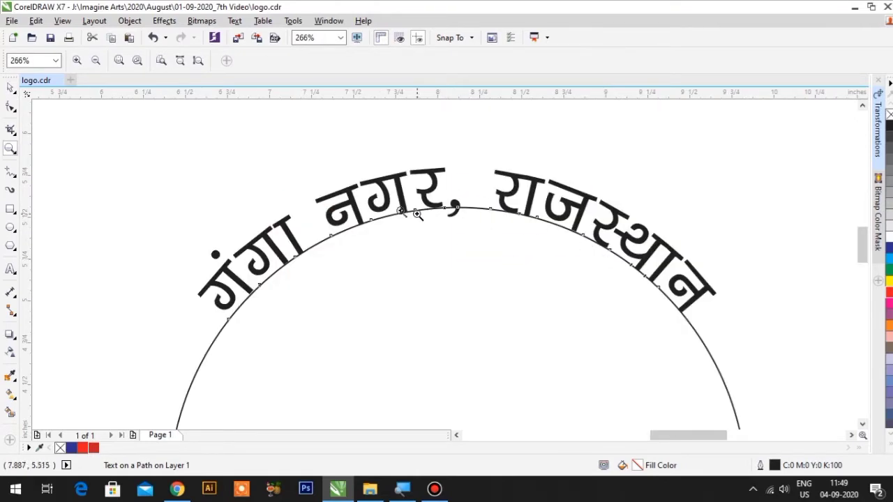
{"action": "left_click", "coordinate": [10, 87]}
{"action": "left_click", "coordinate": [291, 246]}
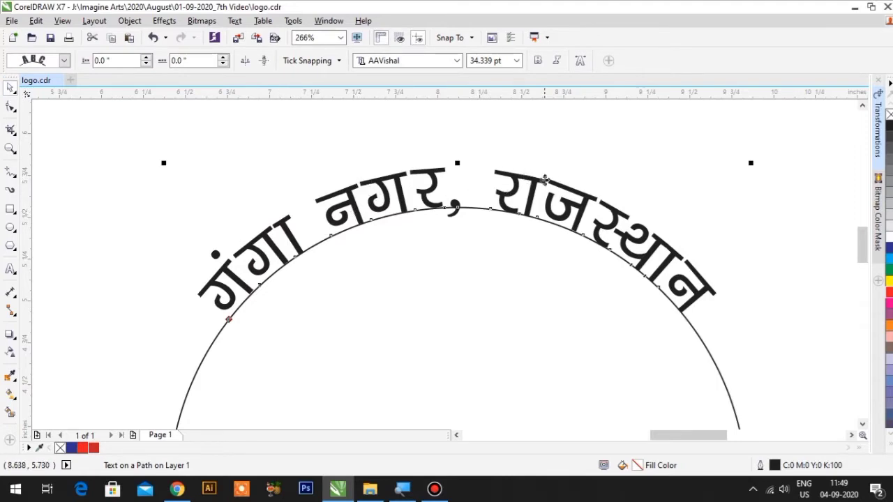
{"action": "key", "text": "z"}
{"action": "right_click", "coordinate": [420, 225]}
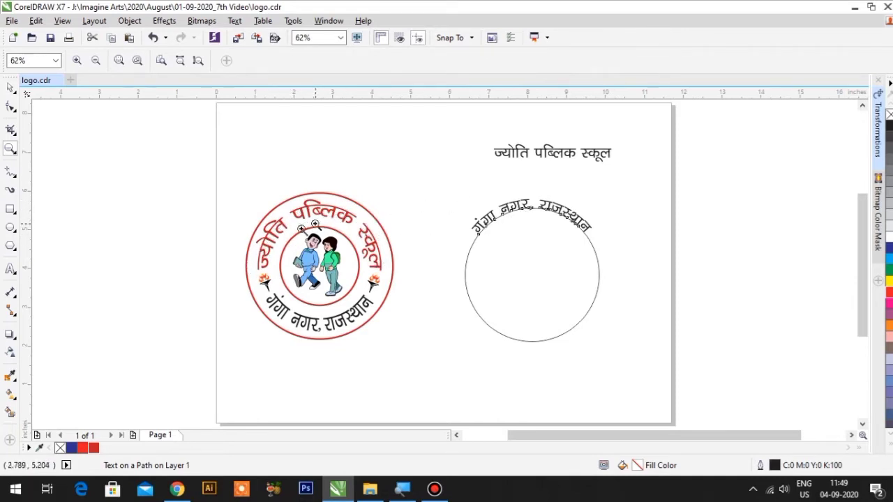
- Undo the fit-text-to-circle and delete the circle
{"action": "double_click", "coordinate": [10, 87]}
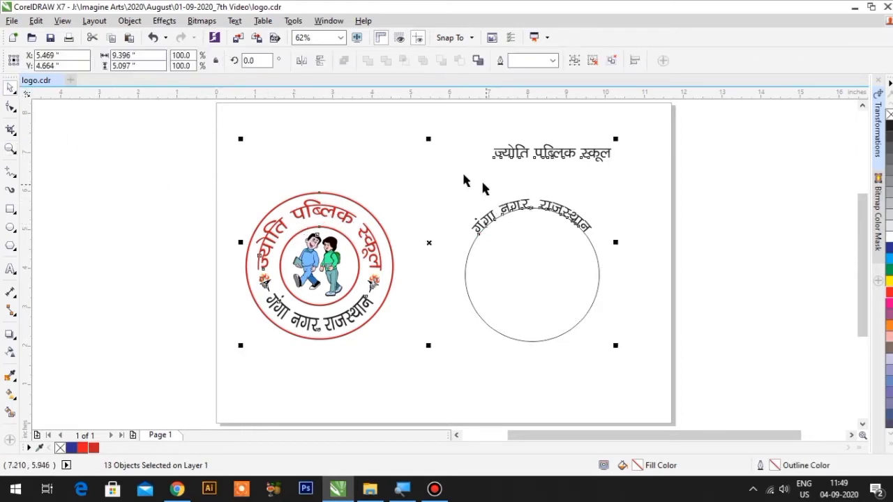
{"action": "key", "text": "ctrl+z"}
{"action": "key", "text": "ctrl+z"}
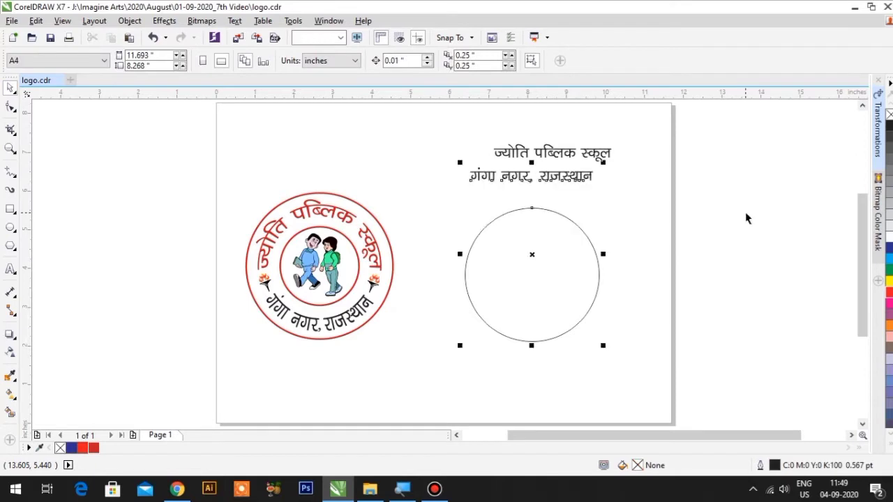
{"action": "key", "text": "ctrl+z"}
{"action": "key", "text": "ctrl+z"}
{"action": "key", "text": "ctrl+z"}
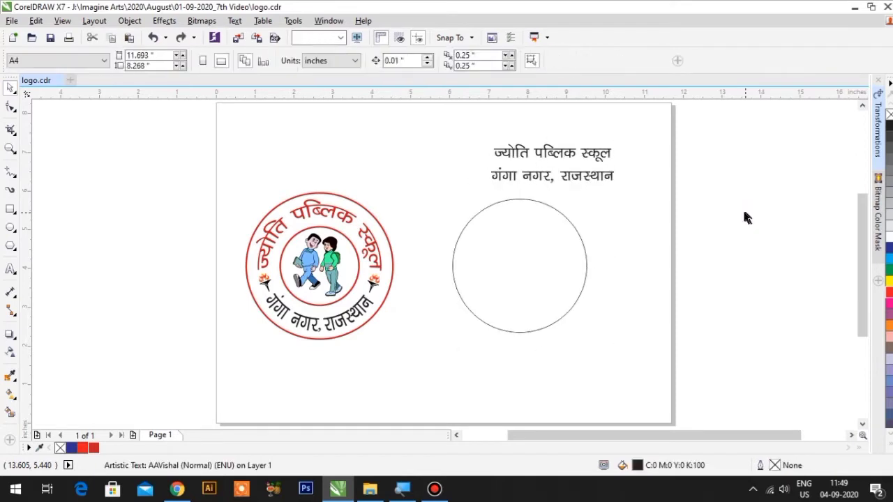
{"action": "key", "text": "ctrl+z"}
{"action": "key", "text": "Delete"}
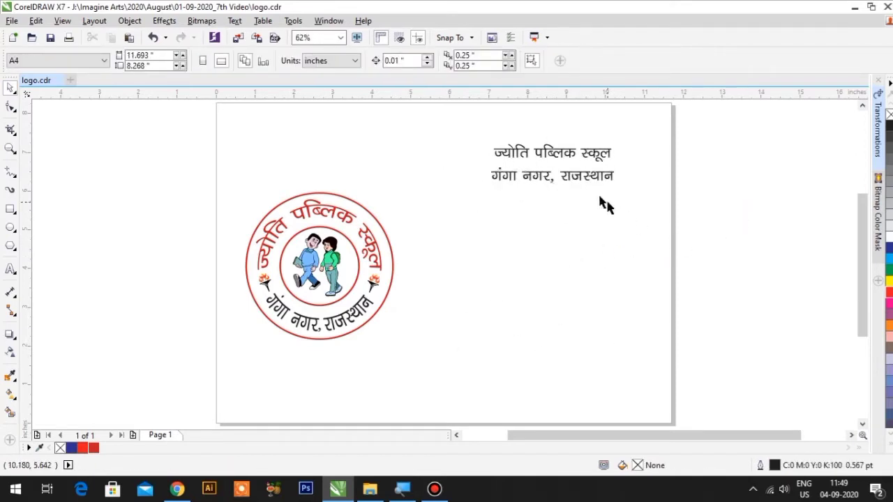
- Try the Hindi text's right-click actions and rotate/skew handles without changing it
{"action": "left_click", "coordinate": [593, 176]}
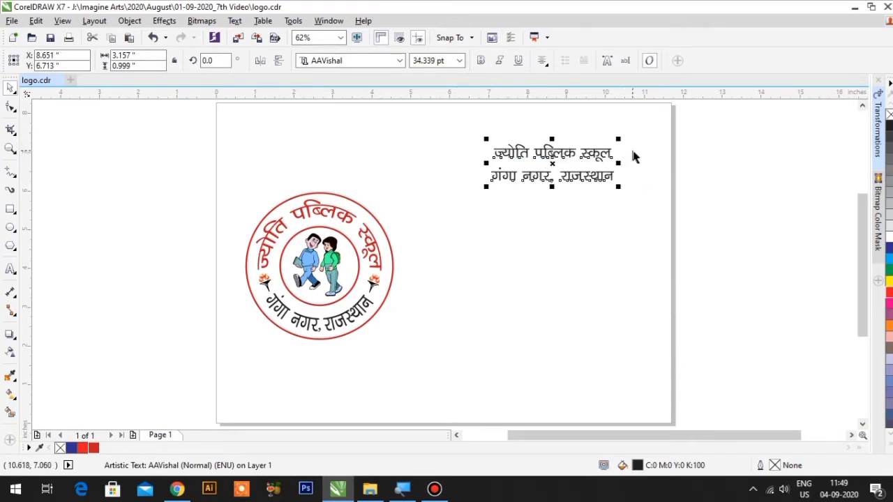
{"action": "right_click", "coordinate": [605, 178]}
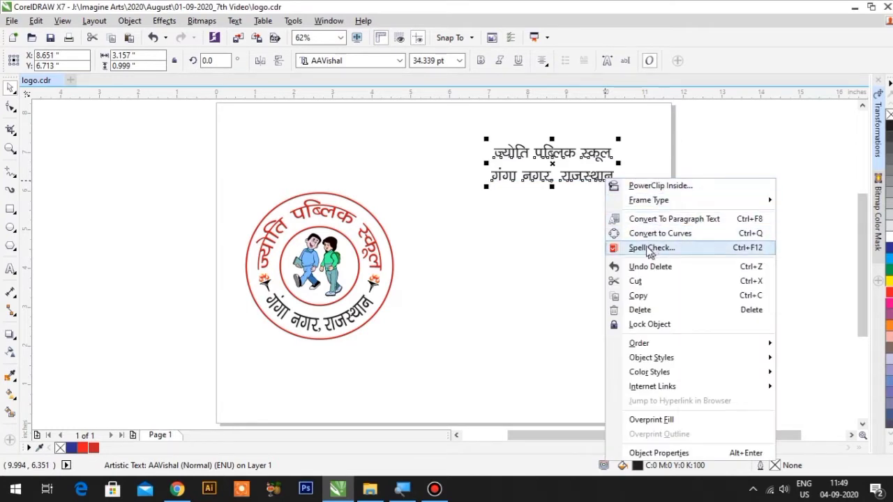
{"action": "left_click", "coordinate": [593, 161]}
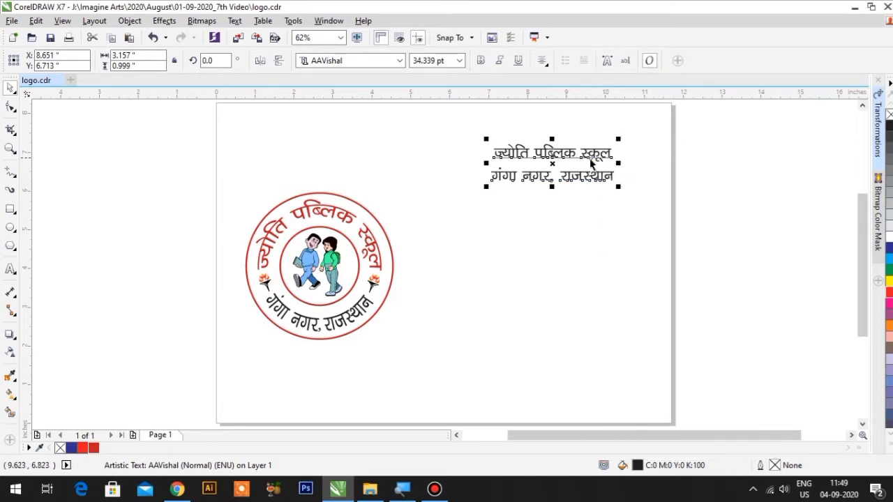
{"action": "left_click", "coordinate": [585, 153]}
{"action": "right_click", "coordinate": [590, 159]}
{"action": "left_click", "coordinate": [677, 144]}
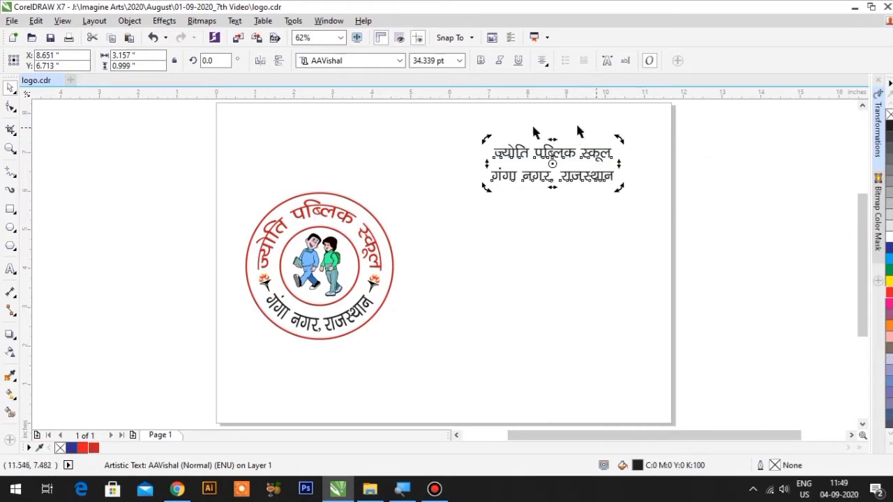
- Break the two-line Hindi text apart into separate line objects
{"action": "left_click", "coordinate": [129, 20]}
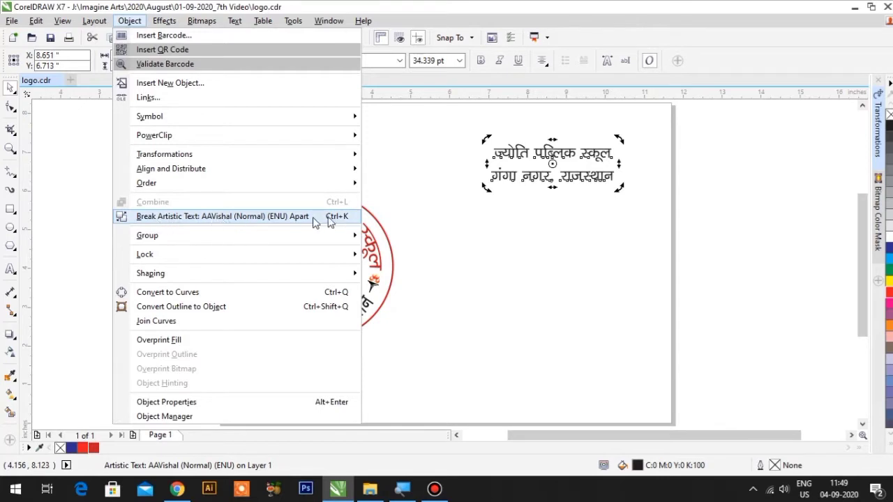
{"action": "left_click", "coordinate": [293, 218]}
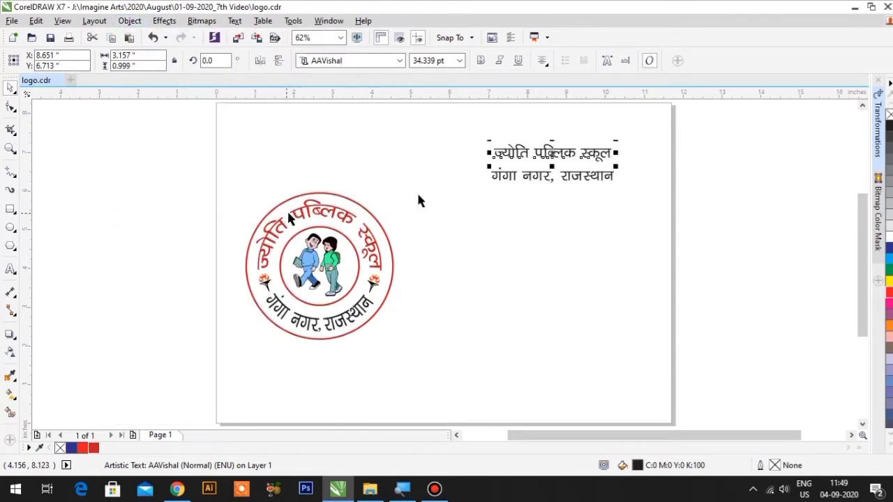
{"action": "left_click", "coordinate": [676, 194]}
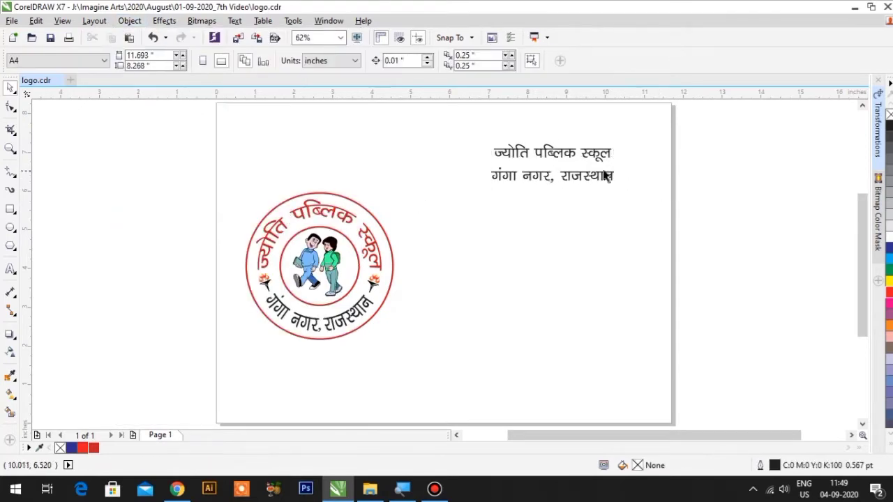
- Select each Hindi line on its own, then marquee-select both lines together
{"action": "left_click", "coordinate": [604, 176]}
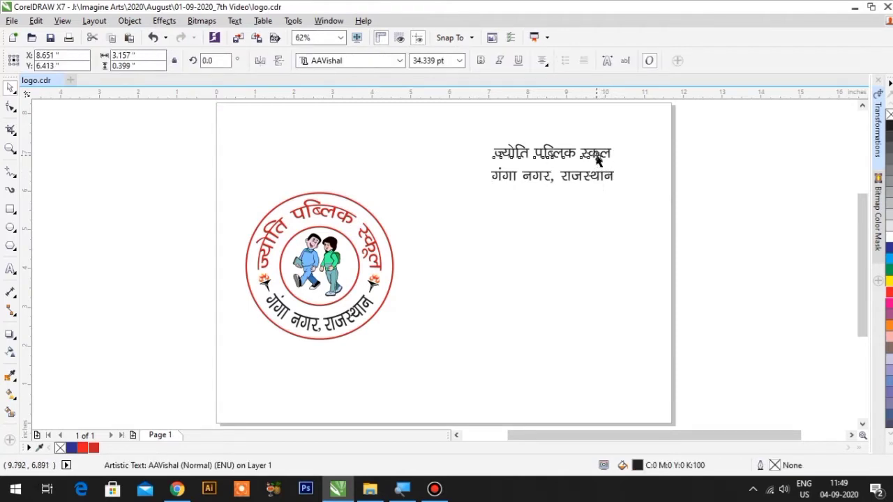
{"action": "left_click", "coordinate": [597, 157]}
{"action": "left_click", "coordinate": [624, 157]}
{"action": "left_click_drag", "start_coordinate": [646, 129], "coordinate": [475, 207]}
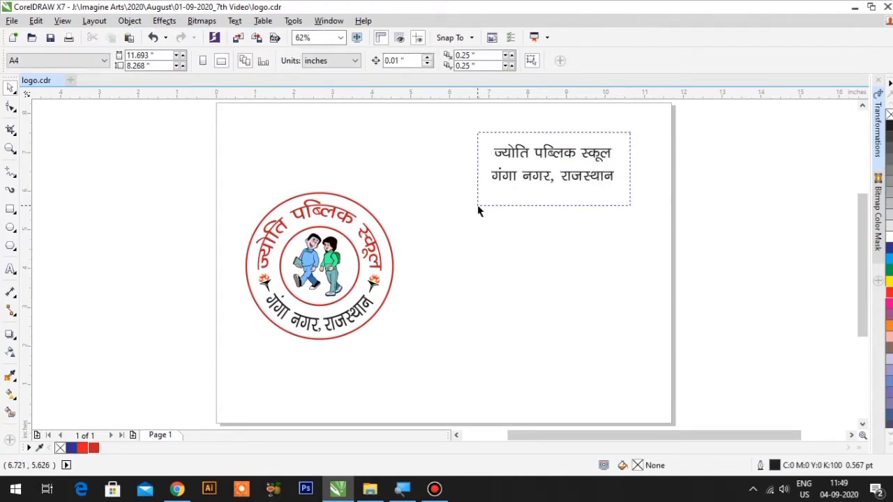
{"action": "left_click", "coordinate": [593, 261]}
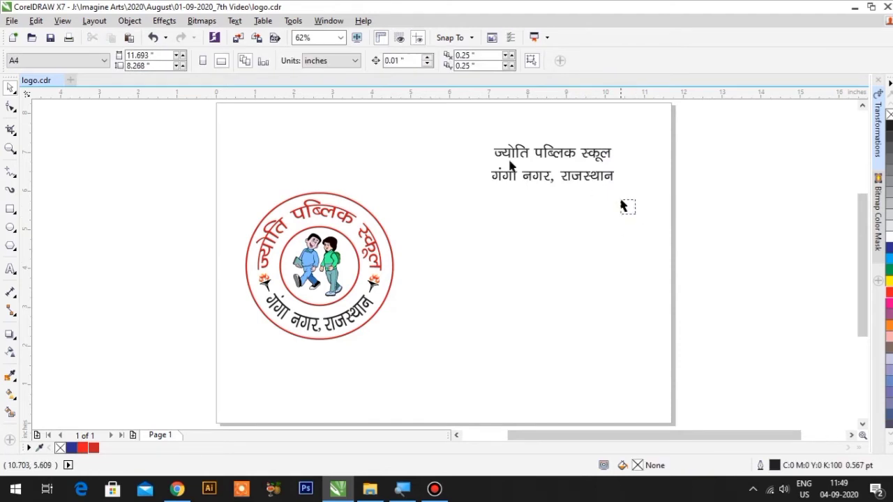
{"action": "mouse_move", "coordinate": [623, 202]}
{"action": "left_mouse_down"}
{"action": "mouse_move", "coordinate": [458, 141]}
{"action": "mouse_move", "coordinate": [646, 206]}
{"action": "left_mouse_up"}
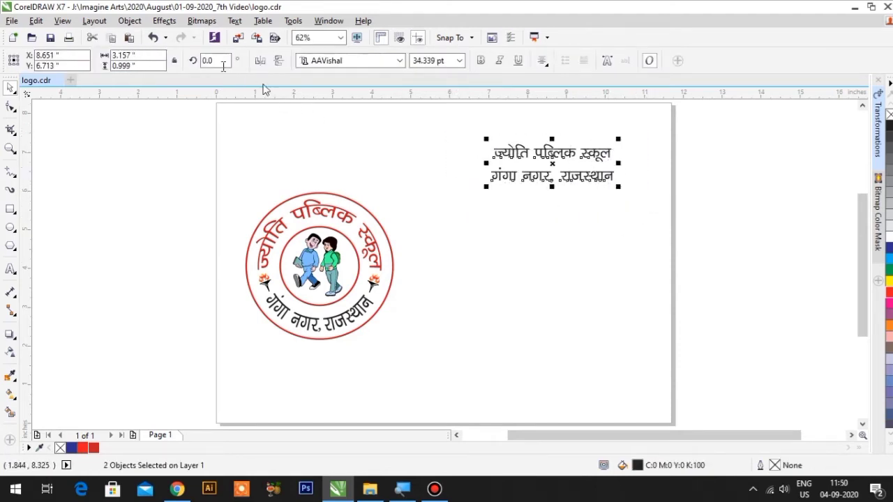
- Convert both selected Hindi text lines to curves via the Object menu
{"action": "left_click", "coordinate": [141, 22]}
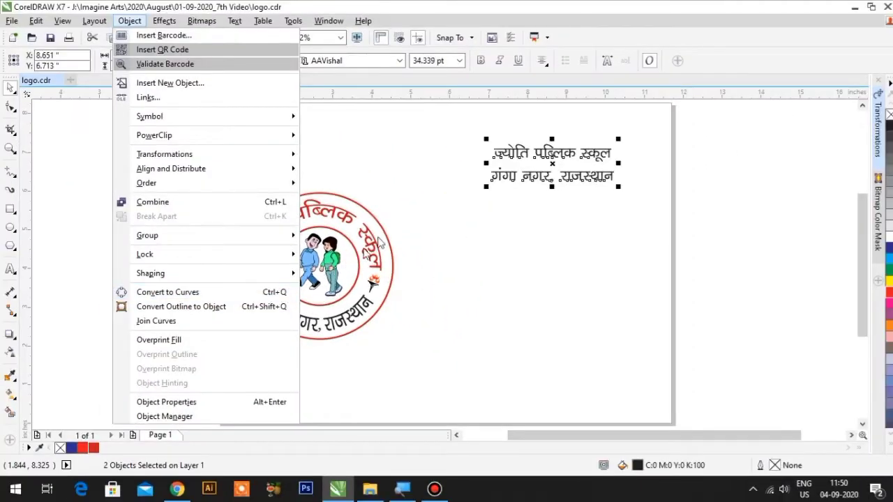
{"action": "left_click", "coordinate": [400, 211]}
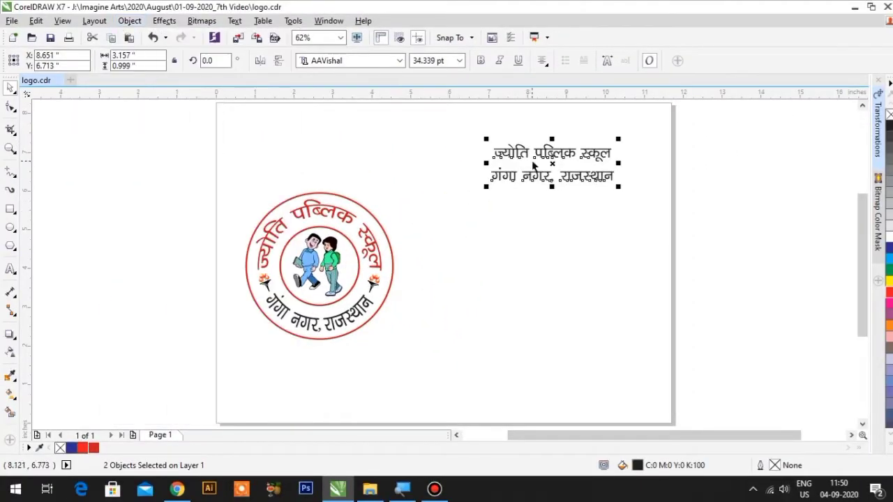
{"action": "left_click", "coordinate": [130, 21]}
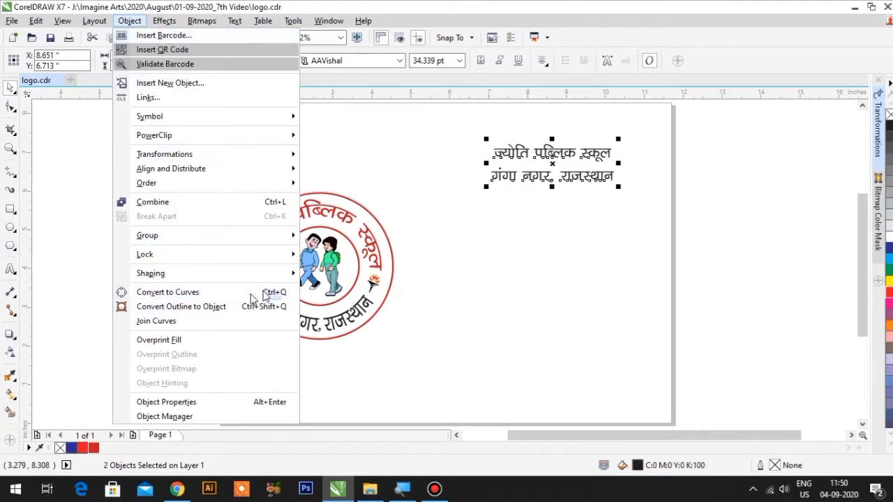
{"action": "left_click", "coordinate": [272, 293]}
{"action": "left_click", "coordinate": [520, 244]}
- Inspect the curve nodes with the Shape tool, then reselect the school-name line
{"action": "left_click", "coordinate": [528, 186]}
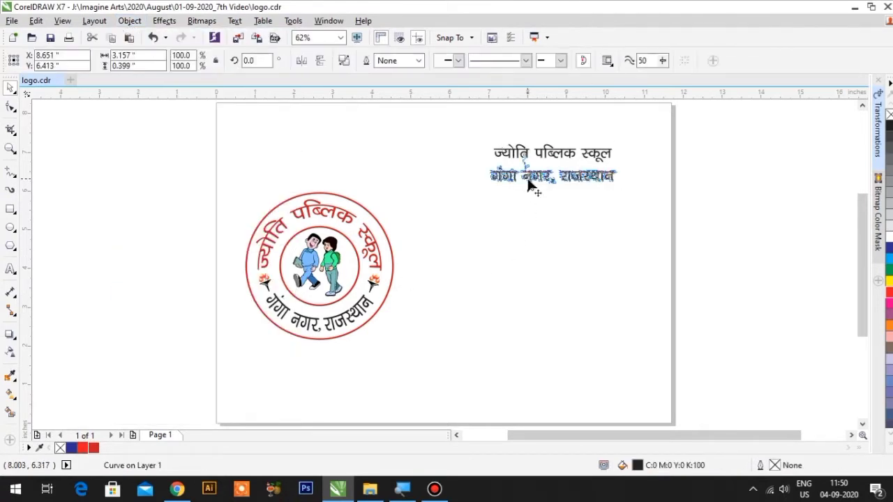
{"action": "key", "text": "F10"}
{"action": "left_click", "coordinate": [523, 152]}
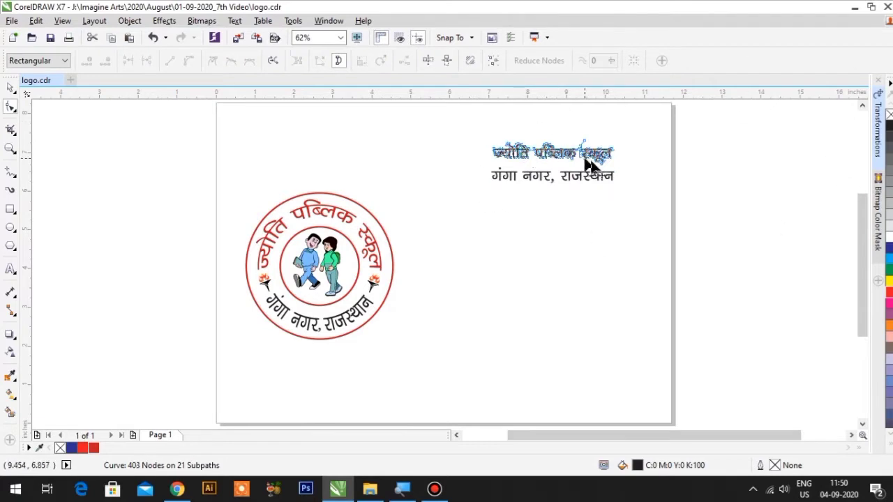
{"action": "key", "text": "space"}
{"action": "left_click", "coordinate": [676, 209]}
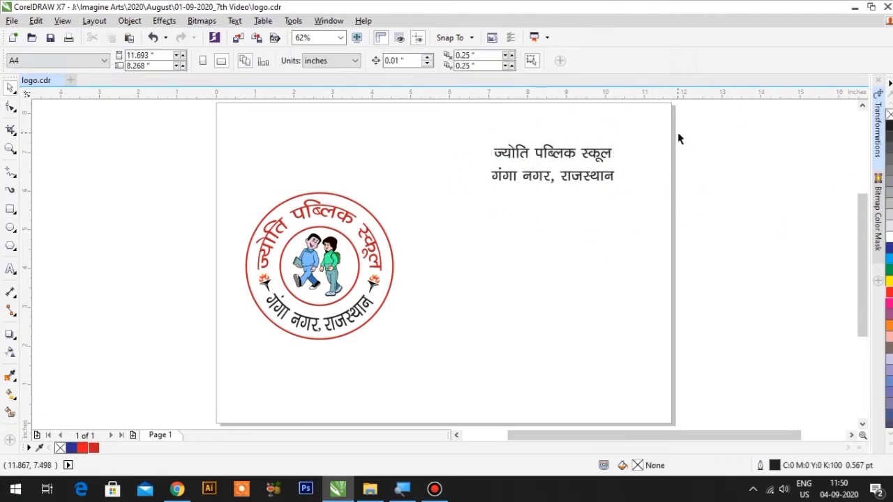
{"action": "left_click", "coordinate": [604, 162]}
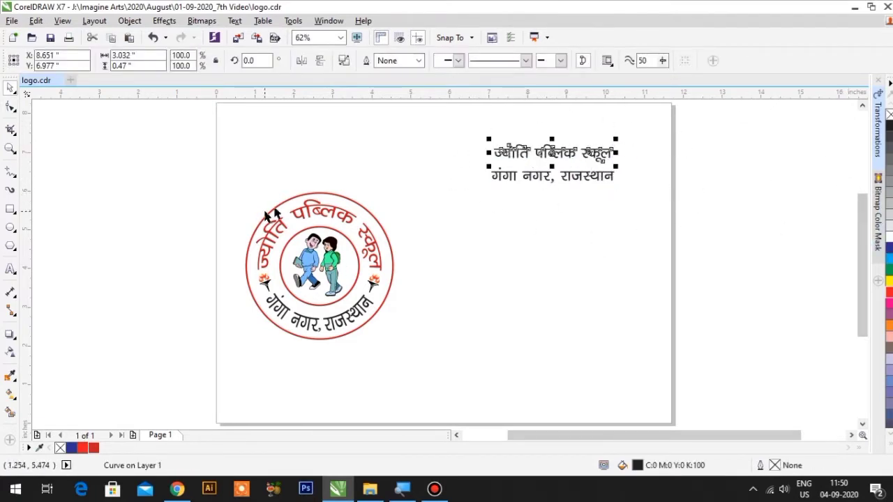
- Colour the school-name and place-name lines blue from the palette
{"action": "left_click", "coordinate": [889, 252]}
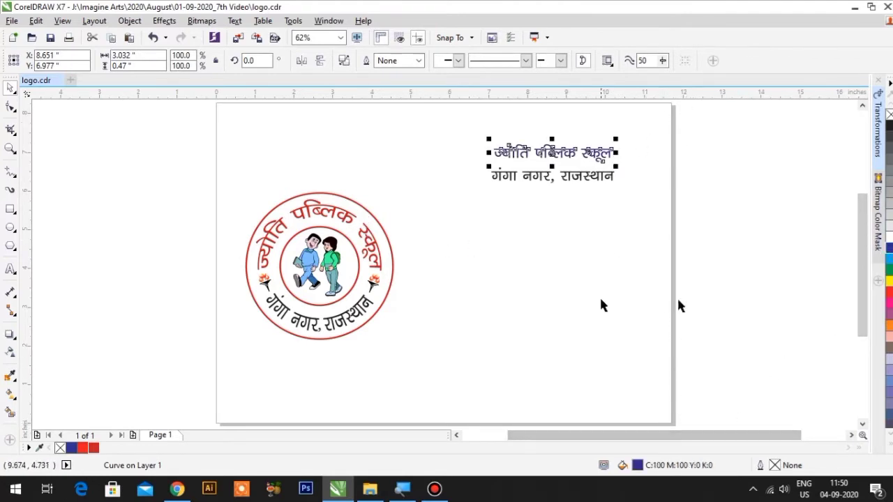
{"action": "left_click", "coordinate": [596, 183]}
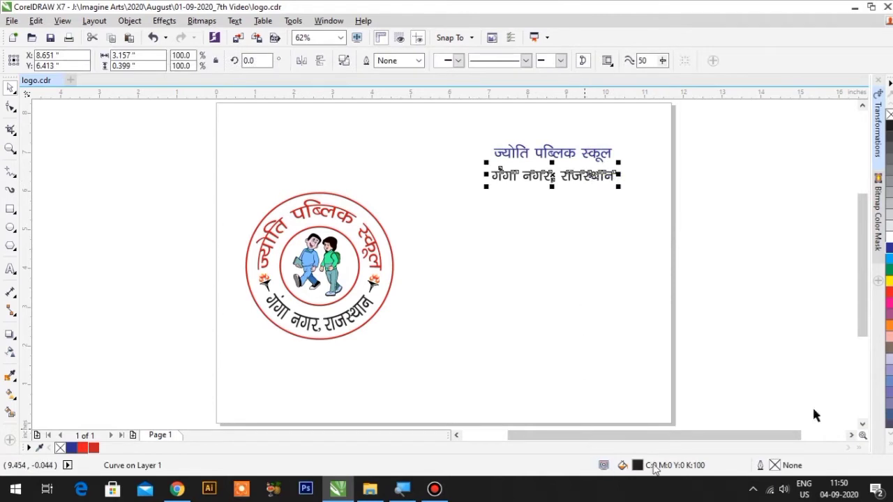
{"action": "left_click", "coordinate": [890, 249]}
{"action": "left_click", "coordinate": [721, 212]}
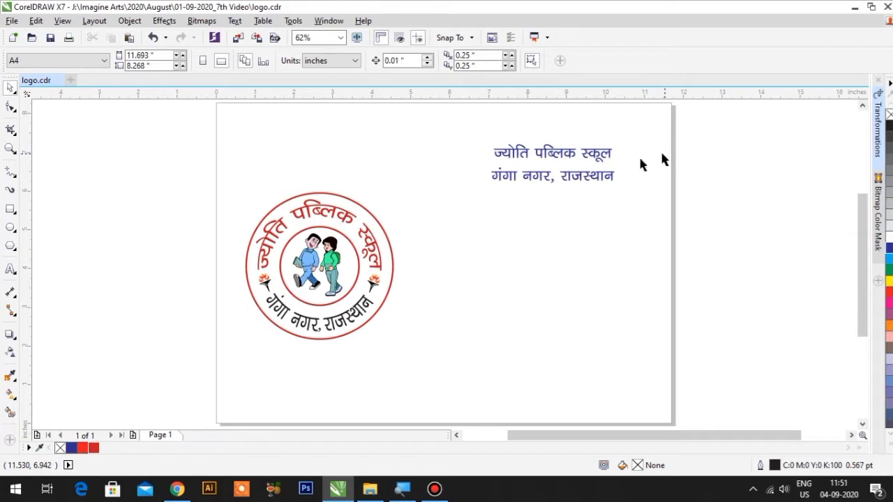
- Nudge both text lines into place and close the Transformations docker
{"action": "left_click_drag", "start_coordinate": [601, 163], "coordinate": [592, 180]}
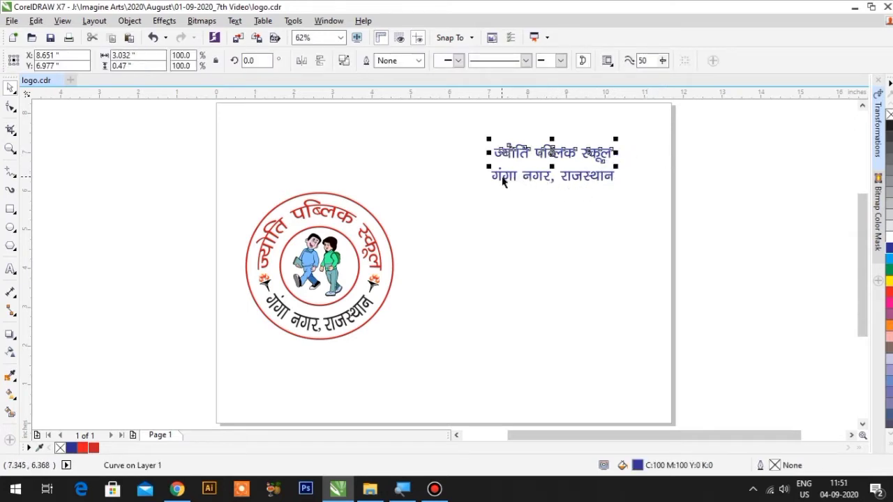
{"action": "left_click_drag", "start_coordinate": [488, 176], "coordinate": [498, 175]}
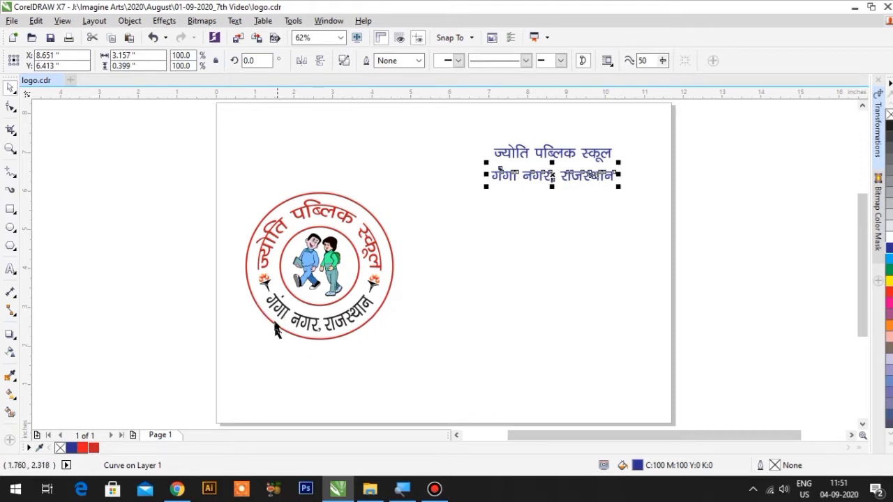
{"action": "left_click", "coordinate": [880, 82]}
{"action": "left_click", "coordinate": [353, 137]}
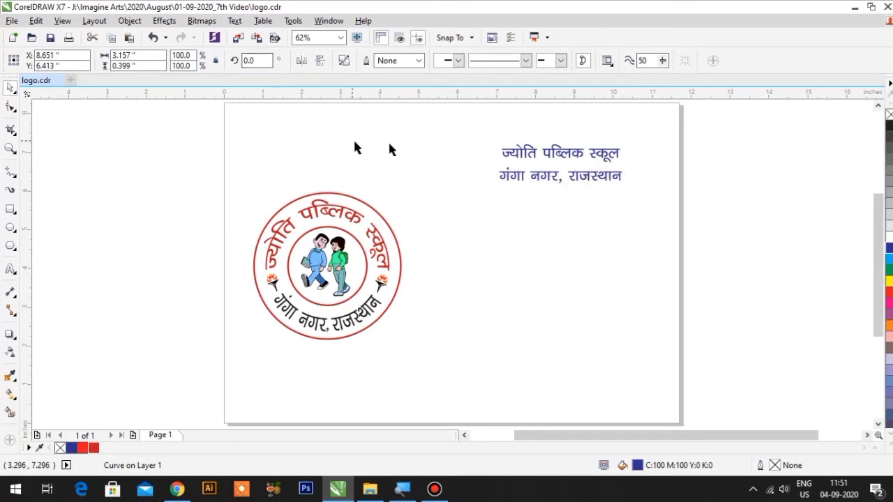
- Open the Position page of the Transformations docker from the Object menu
{"action": "left_click", "coordinate": [140, 23]}
{"action": "mouse_move", "coordinate": [149, 156]}
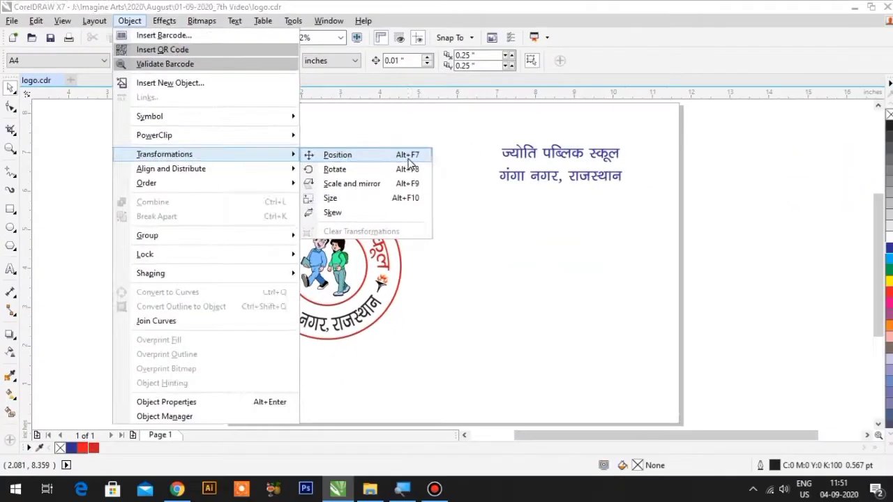
{"action": "left_click", "coordinate": [633, 162]}
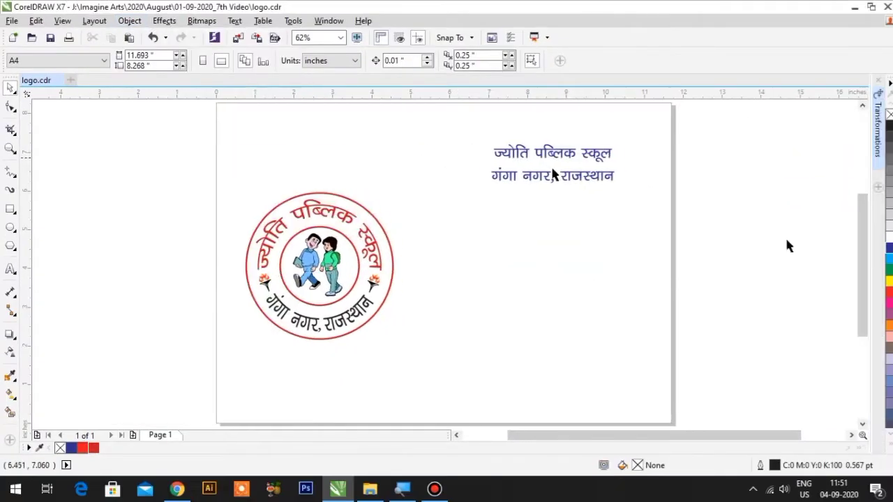
- Mirror गंगा नगर, राजस्थान horizontally and vertically using Scale and Mirror
{"action": "left_click", "coordinate": [880, 126]}
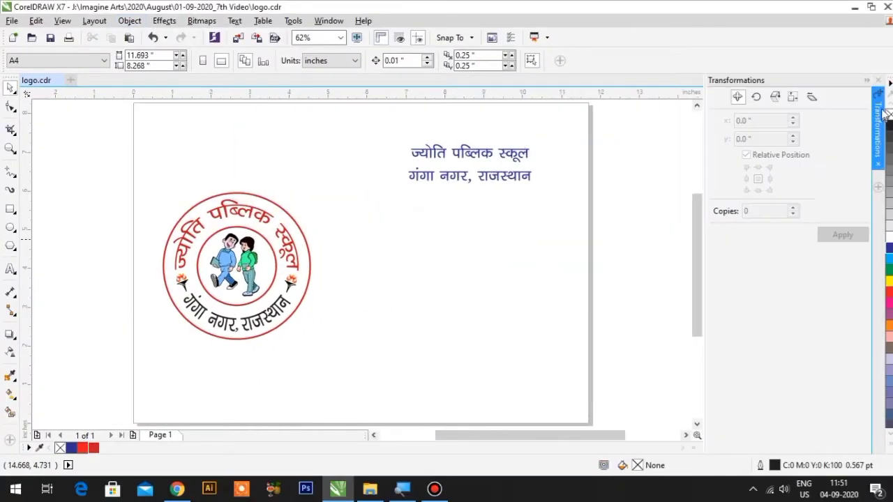
{"action": "left_click", "coordinate": [775, 96]}
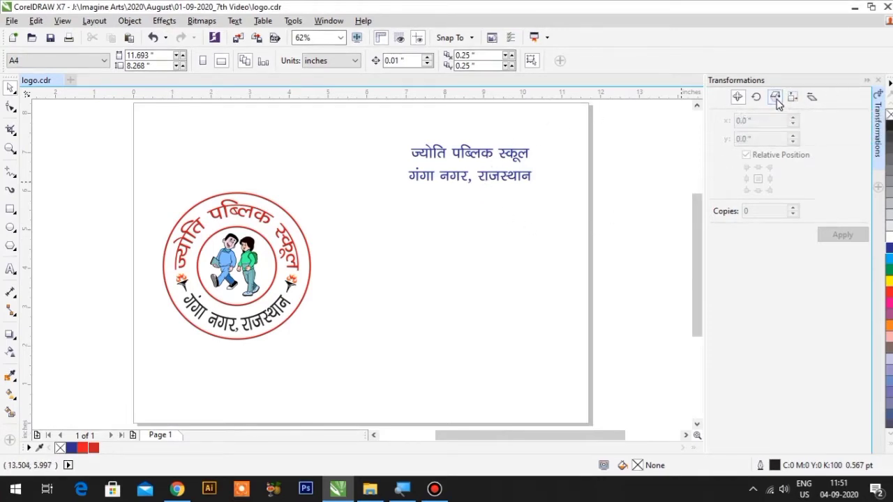
{"action": "left_click", "coordinate": [528, 178]}
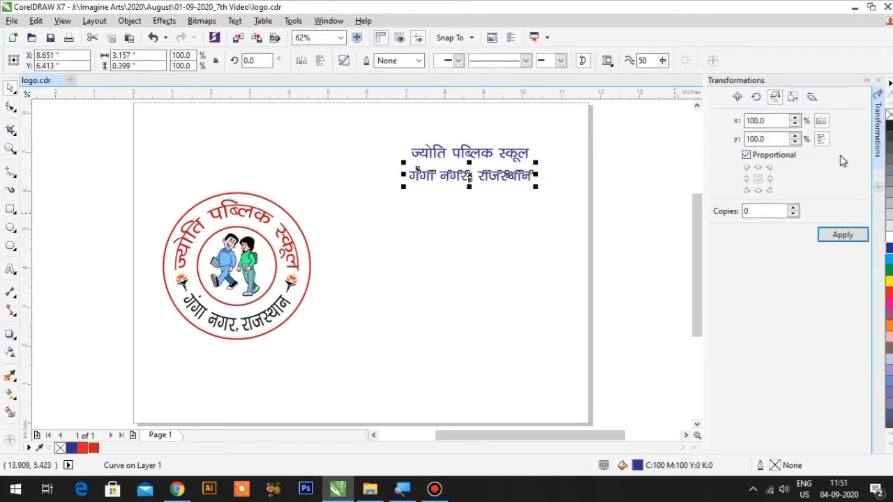
{"action": "left_click", "coordinate": [822, 121]}
{"action": "left_click", "coordinate": [821, 140]}
{"action": "left_click", "coordinate": [841, 239]}
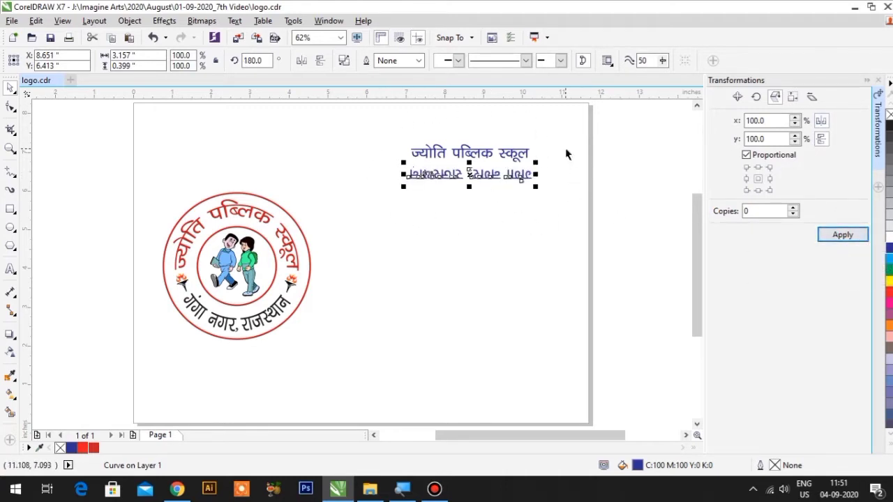
{"action": "left_click", "coordinate": [867, 80]}
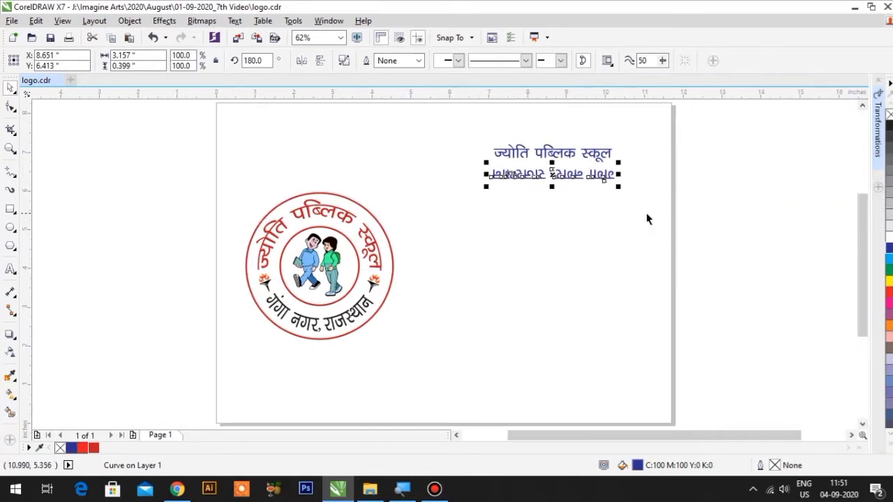
{"action": "left_click", "coordinate": [682, 215]}
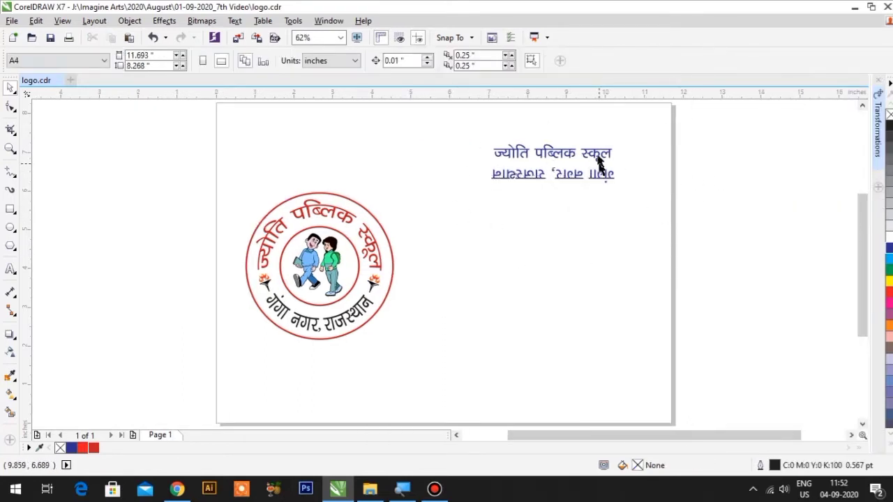
- Select the ज्योति पब्लिक स्कूल curve and activate the Artistic Media tool at 0.56" width
{"action": "left_click", "coordinate": [546, 155]}
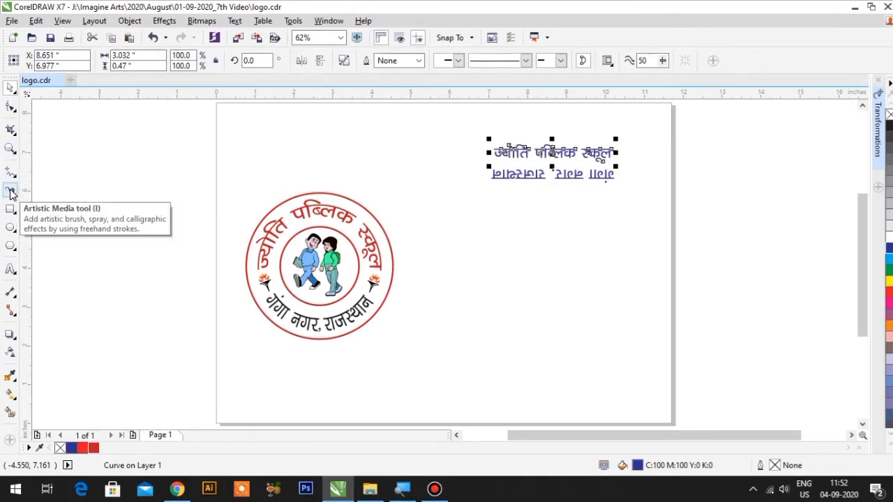
{"action": "left_click", "coordinate": [10, 191]}
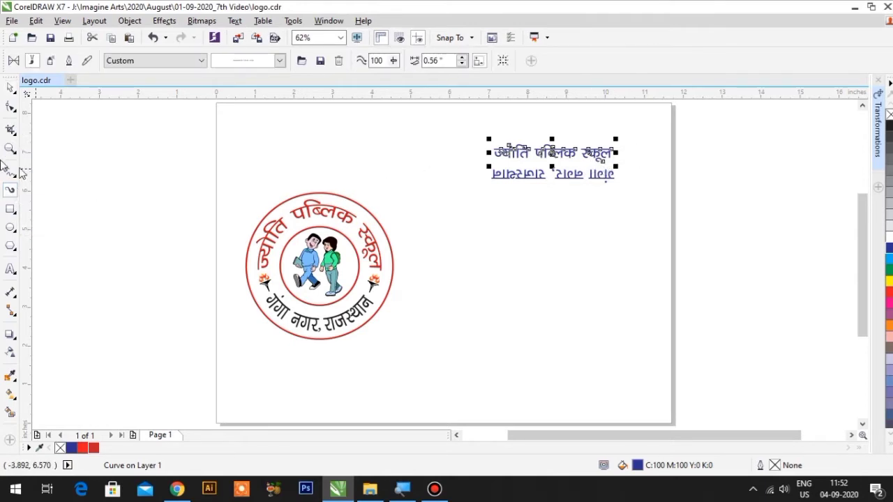
{"action": "left_click", "coordinate": [9, 93]}
{"action": "left_click", "coordinate": [159, 213]}
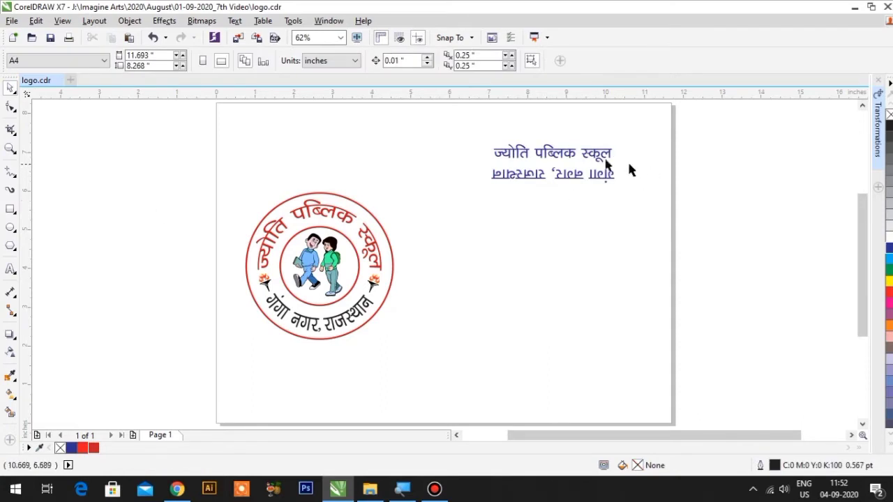
{"action": "left_click", "coordinate": [597, 156]}
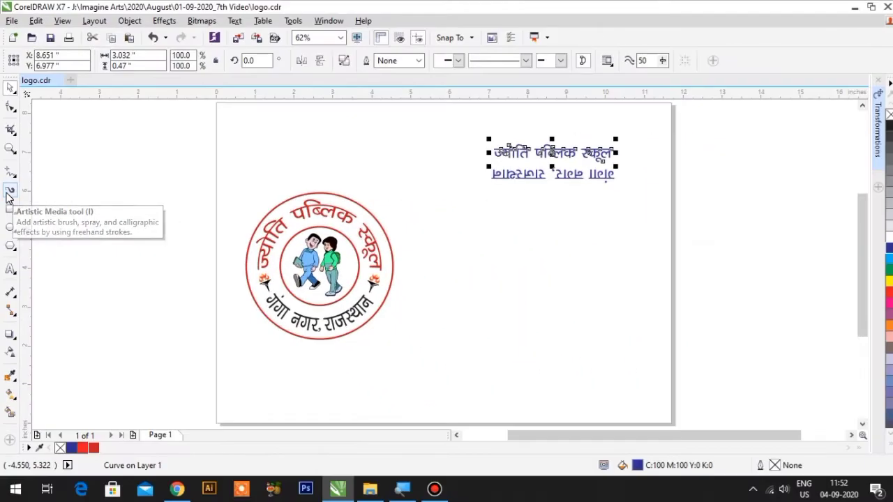
{"action": "left_click", "coordinate": [10, 189]}
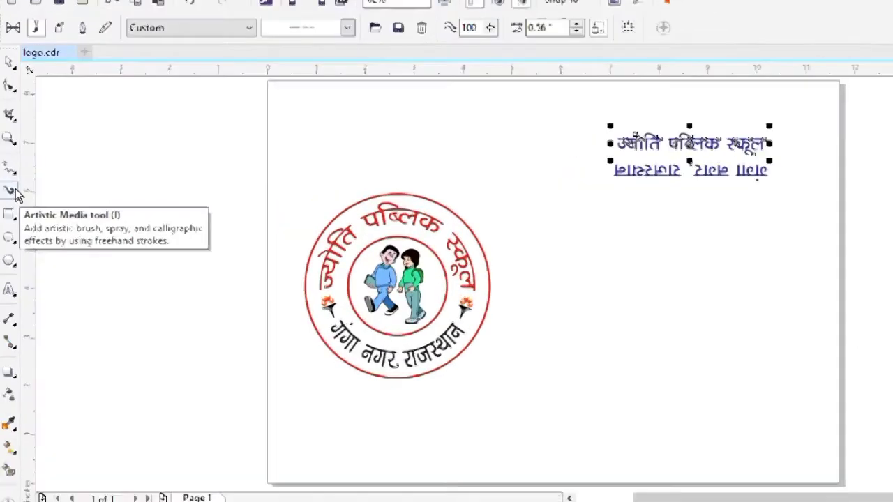
{"action": "left_click", "coordinate": [21, 188]}
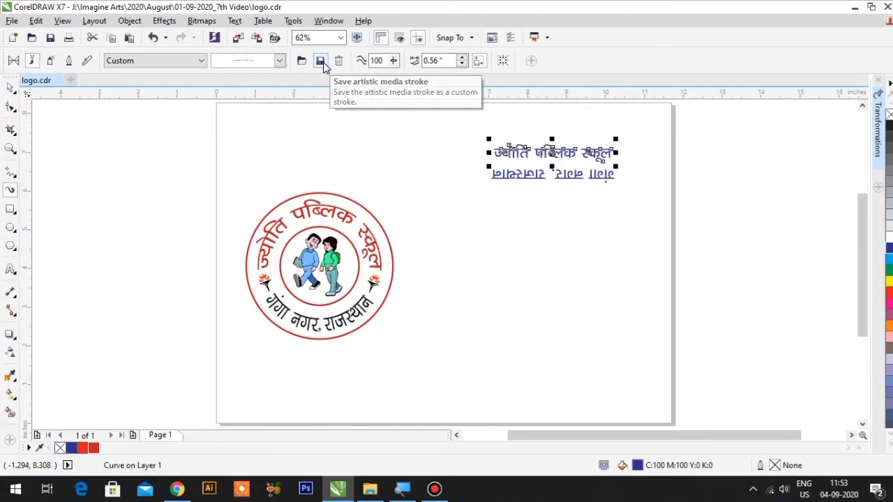
- Save the school-name curve as custom brush Line1.cmx in CustomMediaStrokes
{"action": "left_click", "coordinate": [323, 62]}
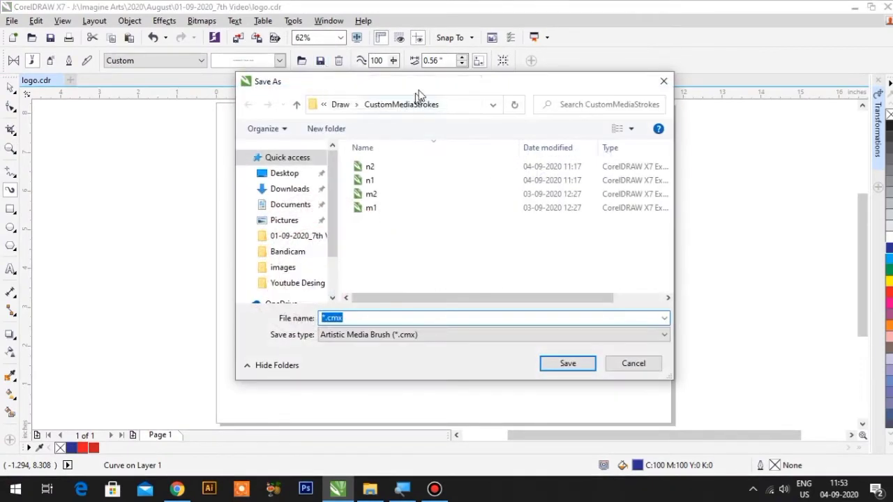
{"action": "left_click_drag", "start_coordinate": [419, 83], "coordinate": [576, 24]}
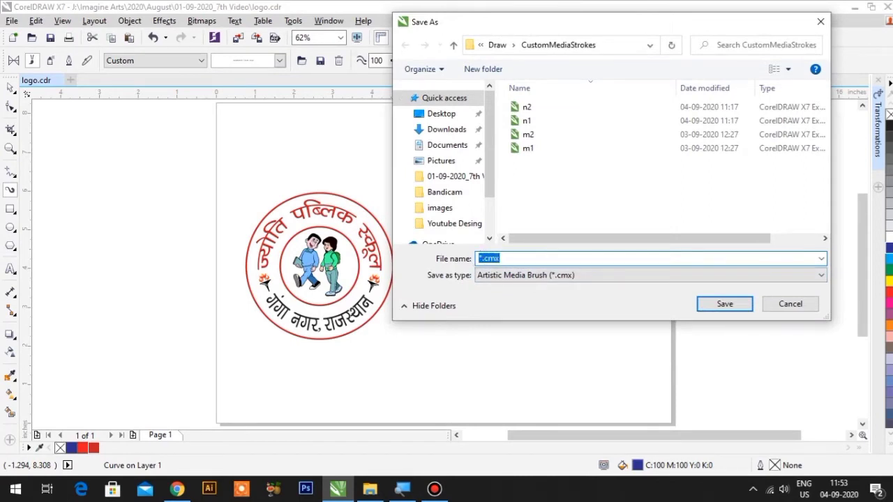
{"action": "key", "text": "End"}
{"action": "left_click", "coordinate": [724, 304]}
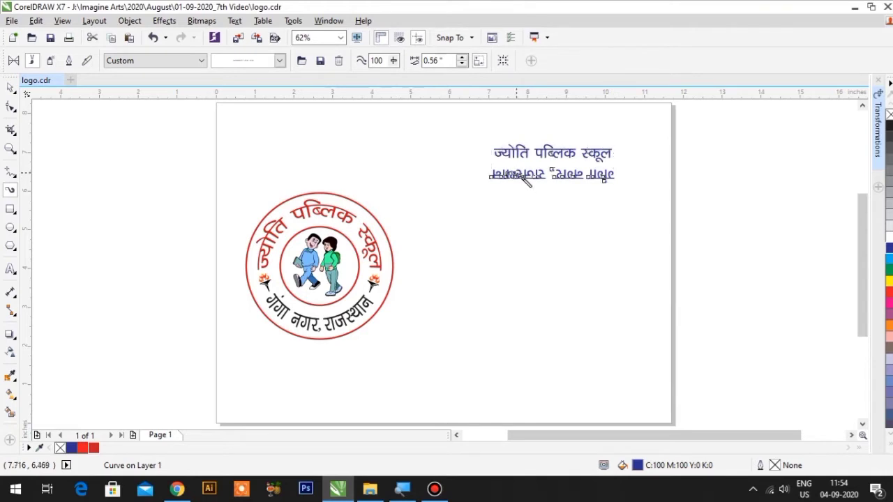
- Stroke over the place-name line, save it as brush Line2.cmx, and select it
{"action": "left_click_drag", "start_coordinate": [494, 173], "coordinate": [600, 171]}
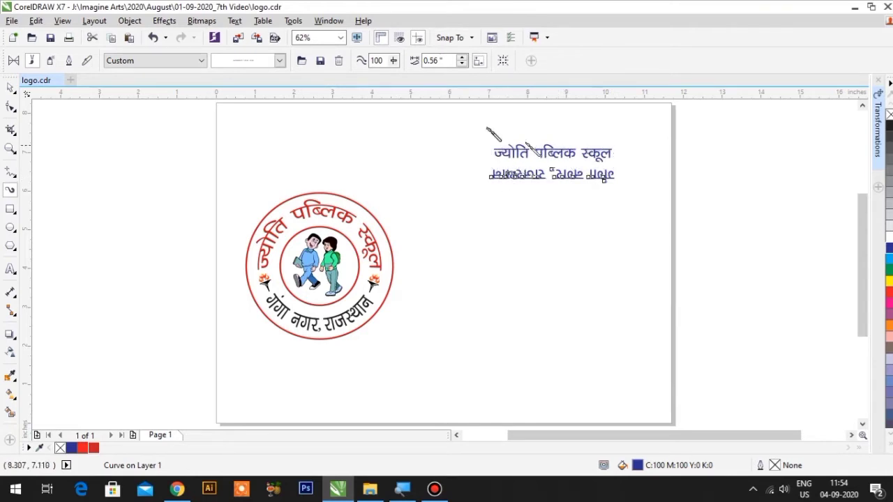
{"action": "left_click", "coordinate": [320, 62]}
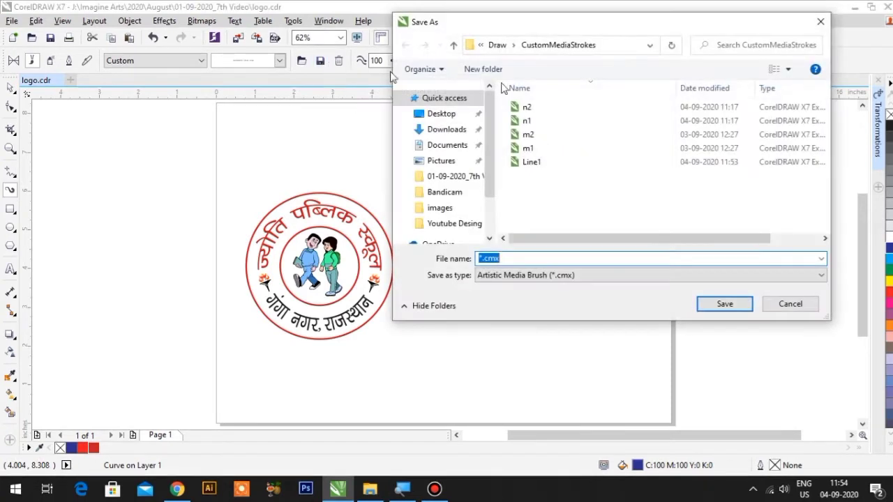
{"action": "left_click", "coordinate": [481, 258]}
{"action": "type", "text": "Line2"}
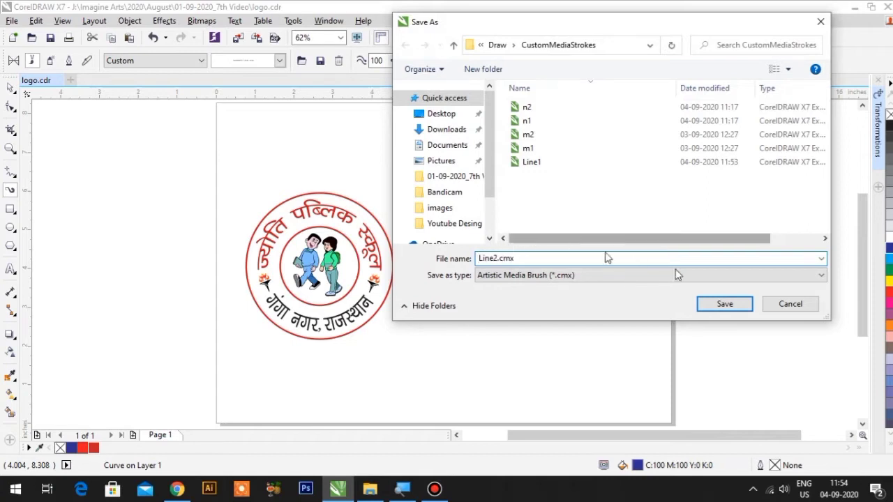
{"action": "left_click", "coordinate": [736, 309]}
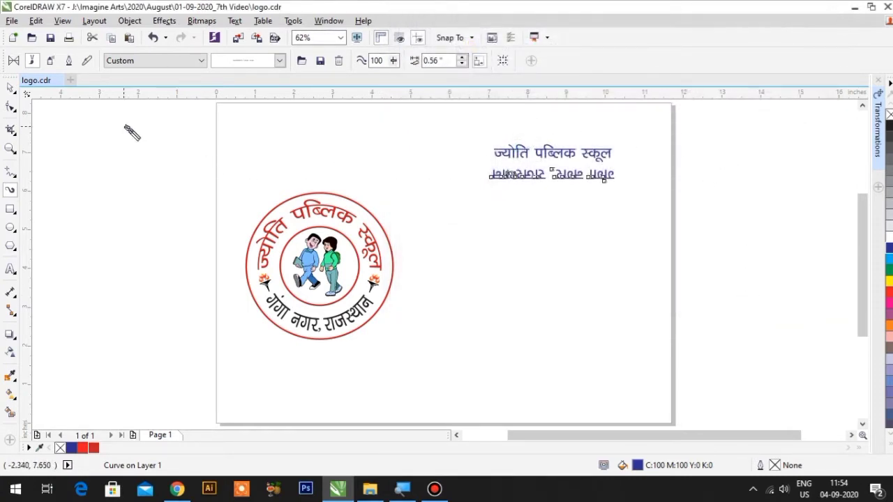
{"action": "left_click", "coordinate": [10, 88]}
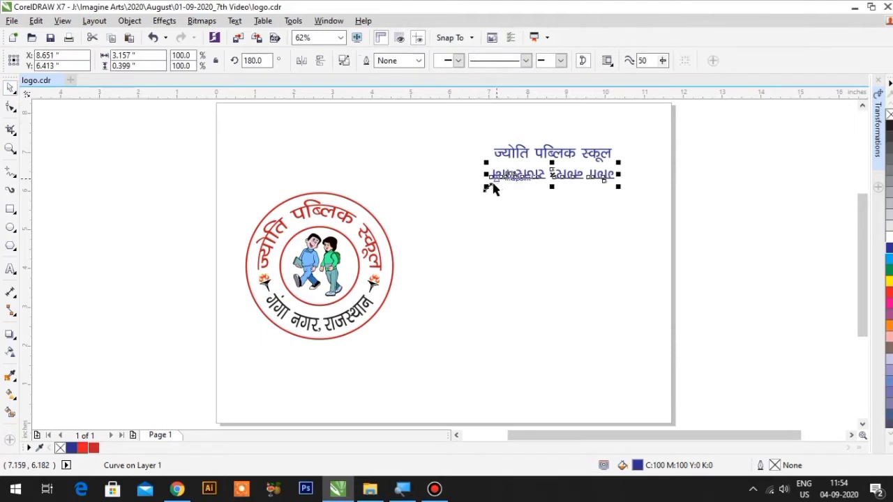
- Draw a circle right of the logo and scale it to 128.3% (4.134 inches)
{"action": "left_click", "coordinate": [419, 207]}
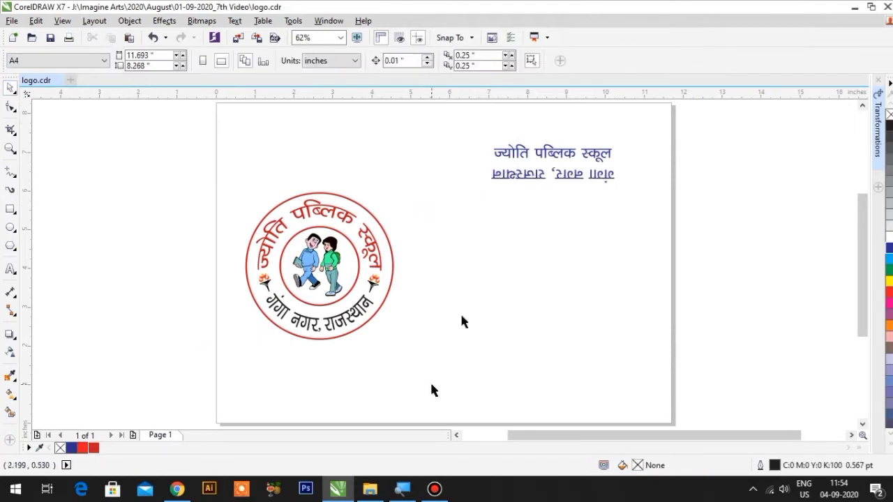
{"action": "left_click", "coordinate": [11, 232]}
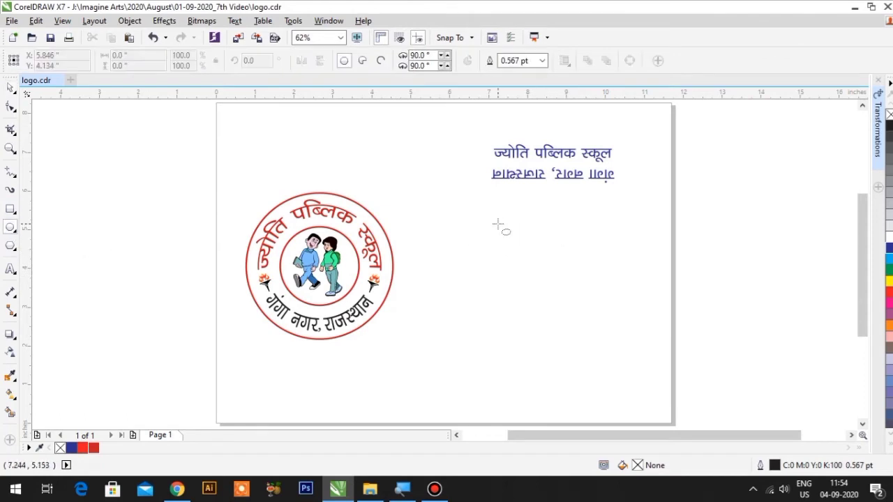
{"action": "mouse_move", "coordinate": [494, 220]}
{"action": "left_mouse_down"}
{"action": "mouse_move", "coordinate": [630, 355]}
{"action": "mouse_move", "coordinate": [619, 321]}
{"action": "left_mouse_up"}
{"action": "key", "text": "ctrl+shift"}
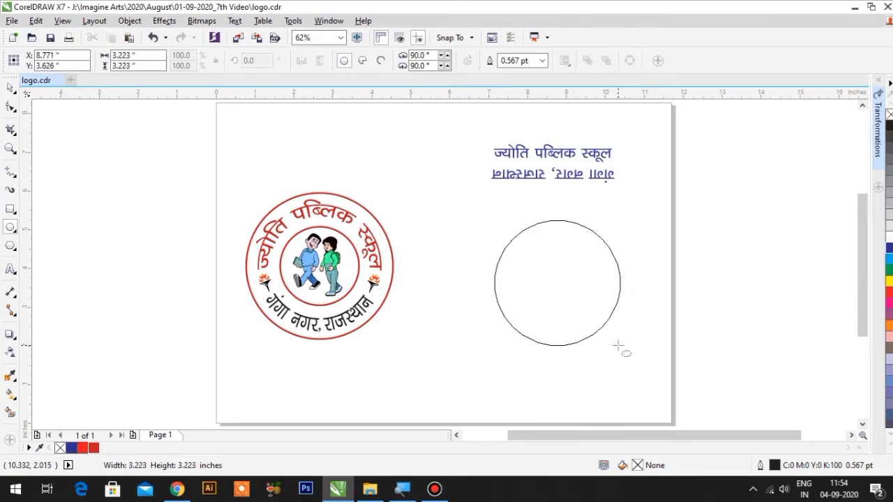
{"action": "left_click_drag", "start_coordinate": [620, 320], "coordinate": [623, 349]}
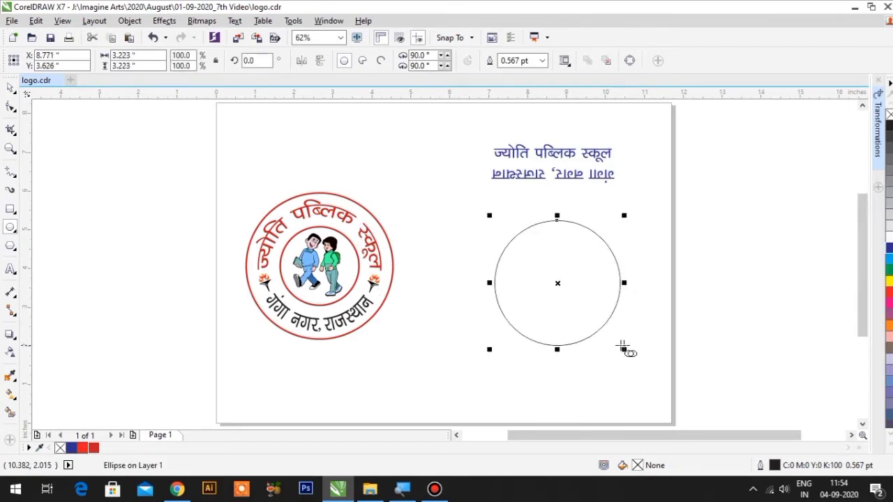
{"action": "left_click", "coordinate": [8, 87]}
{"action": "left_click_drag", "start_coordinate": [580, 303], "coordinate": [560, 283]}
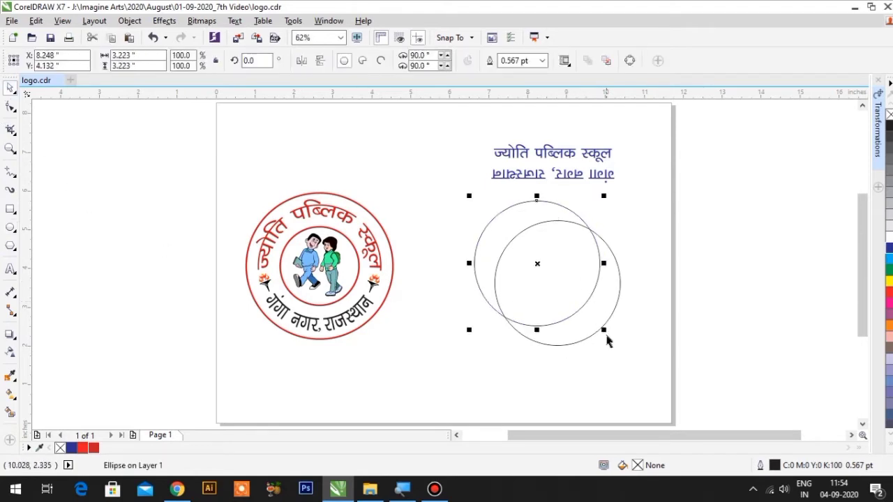
{"action": "key", "text": "Delete"}
{"action": "left_click", "coordinate": [592, 299]}
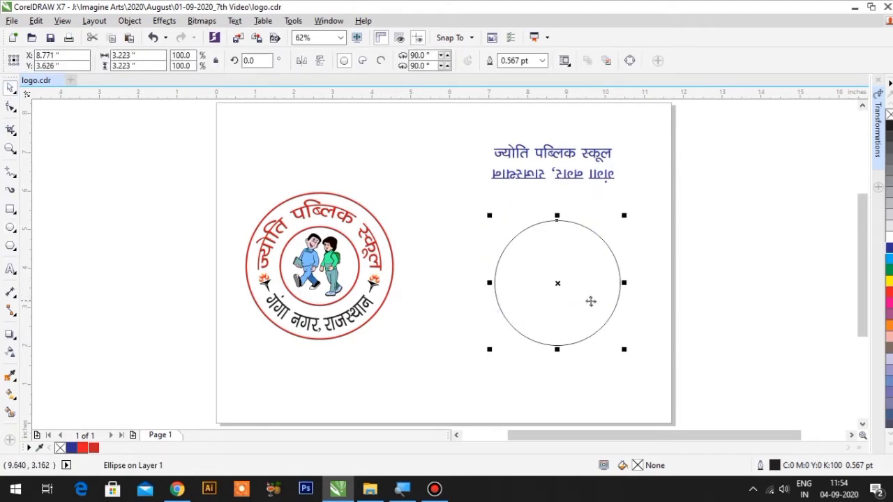
{"action": "left_click_drag", "start_coordinate": [616, 343], "coordinate": [627, 356]}
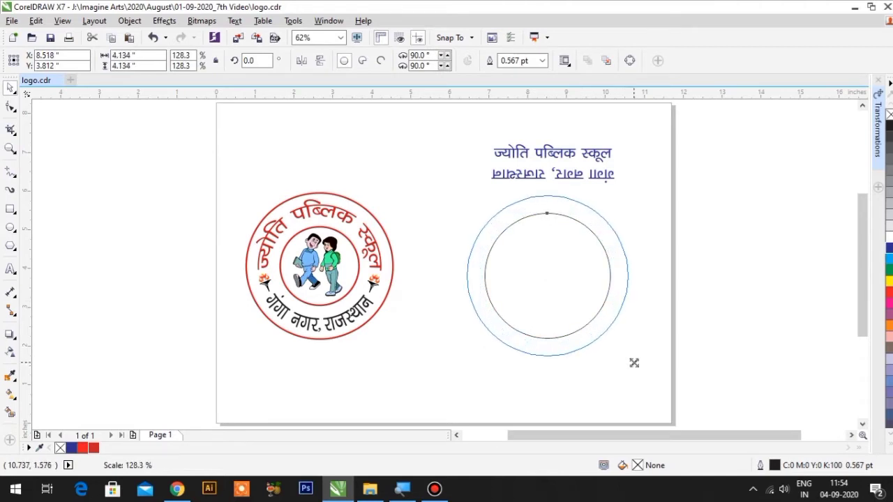
{"action": "left_click_drag", "start_coordinate": [627, 356], "coordinate": [635, 363]}
- Marquee-select both blue text lines and move them higher up the page
{"action": "left_click_drag", "start_coordinate": [676, 199], "coordinate": [438, 137]}
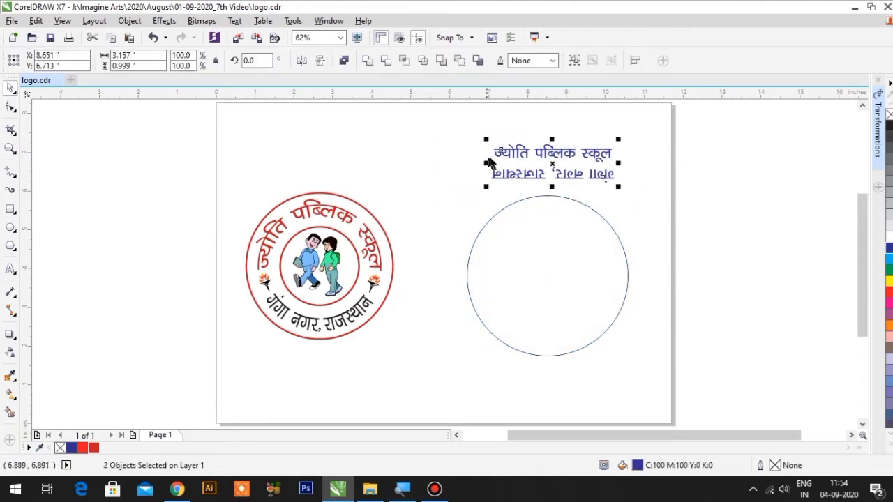
{"action": "left_click", "coordinate": [495, 138]}
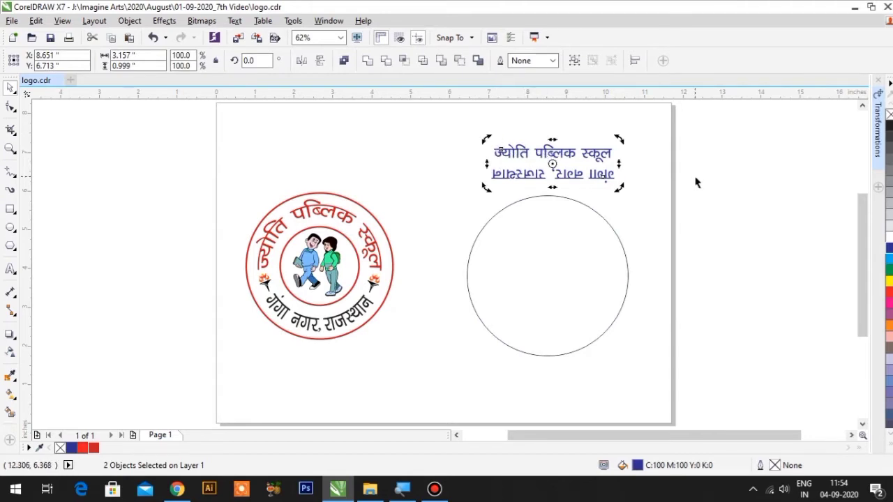
{"action": "left_click_drag", "start_coordinate": [687, 133], "coordinate": [460, 199]}
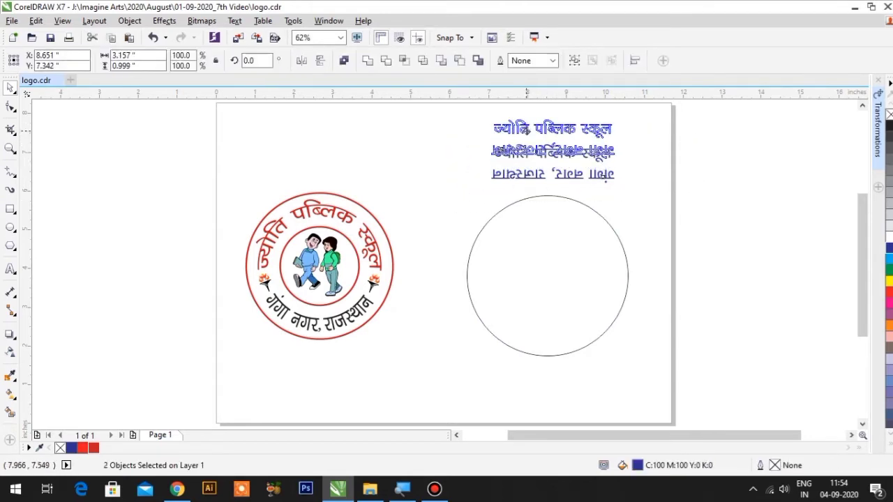
{"action": "left_click_drag", "start_coordinate": [517, 158], "coordinate": [517, 134]}
{"action": "left_click", "coordinate": [527, 239]}
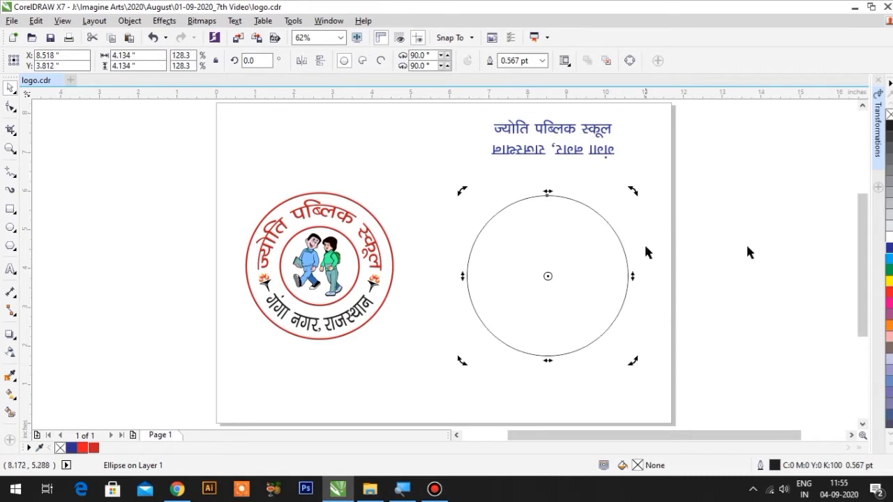
- Scale the circle up from its corner and delete the stray larger copy
{"action": "left_click", "coordinate": [574, 291]}
{"action": "left_click", "coordinate": [636, 363]}
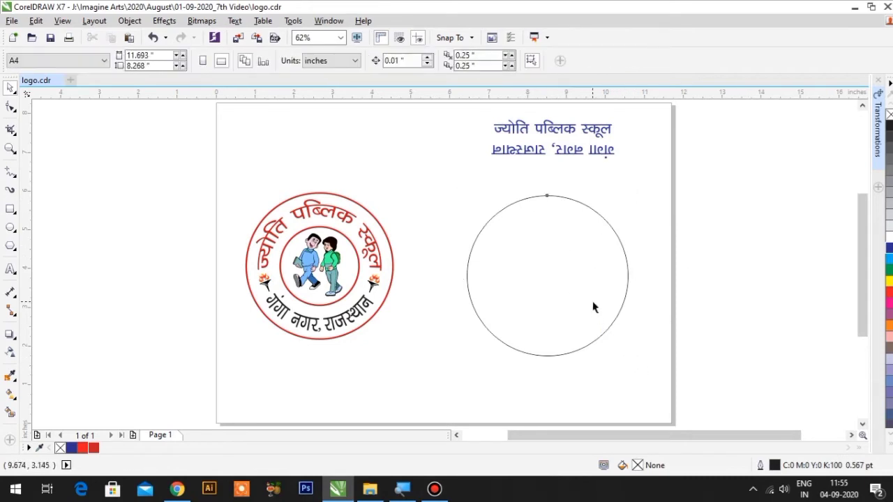
{"action": "left_click", "coordinate": [605, 330]}
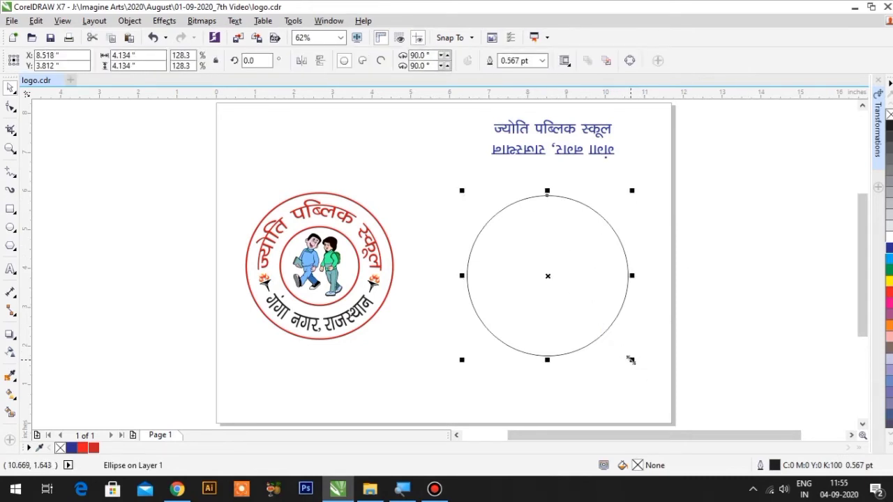
{"action": "left_click_drag", "start_coordinate": [629, 360], "coordinate": [634, 363]}
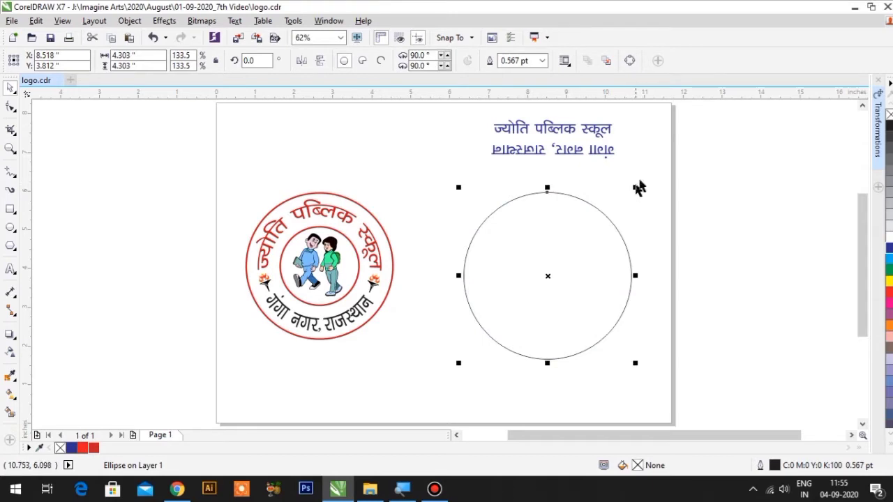
{"action": "left_click_drag", "start_coordinate": [636, 361], "coordinate": [642, 367]}
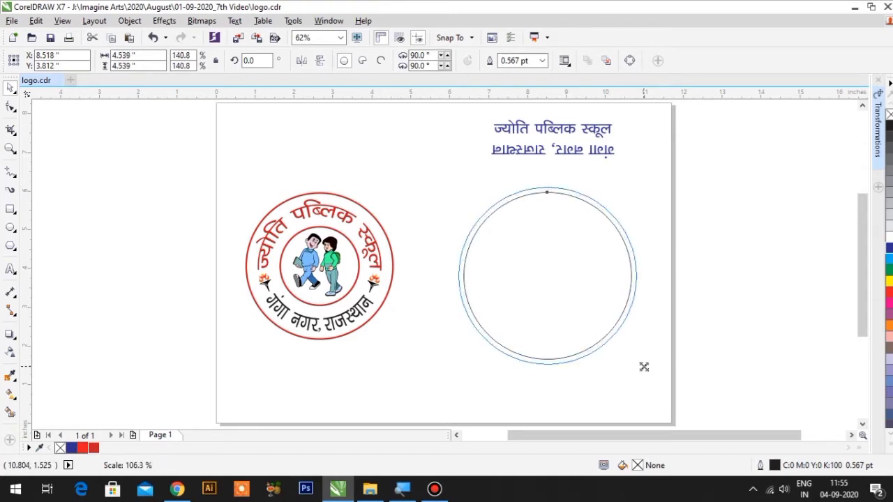
{"action": "left_click", "coordinate": [565, 237]}
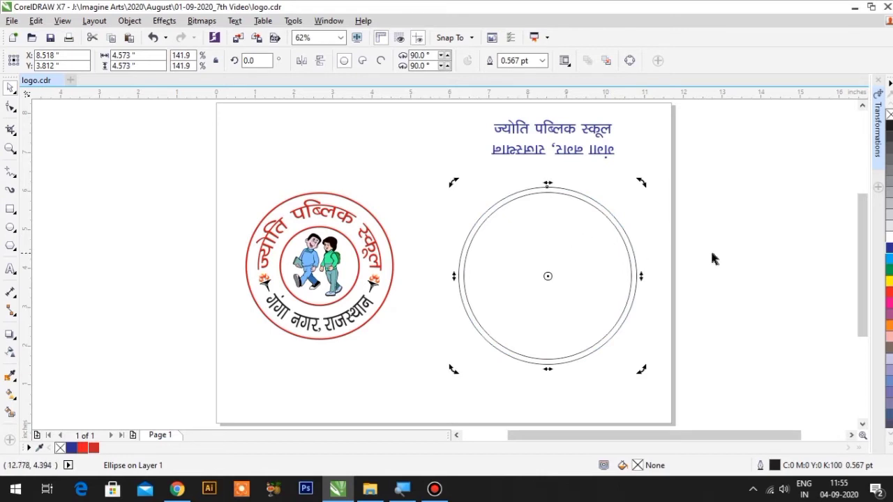
{"action": "key", "text": "Delete"}
- Remove the extra outer circle and enlarge the remaining circle to 4.809 inches (149.2%)
{"action": "left_click", "coordinate": [573, 355]}
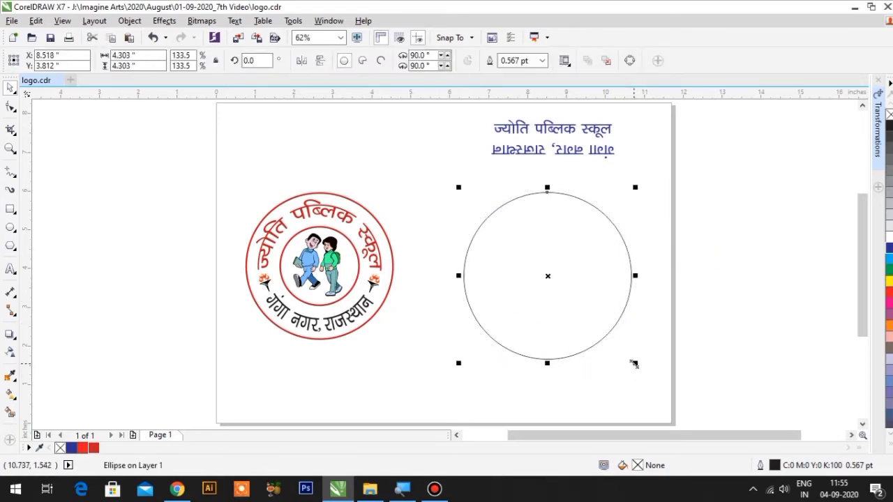
{"action": "left_click_drag", "start_coordinate": [634, 363], "coordinate": [643, 373]}
{"action": "left_click", "coordinate": [677, 278]}
{"action": "key", "text": "Tab"}
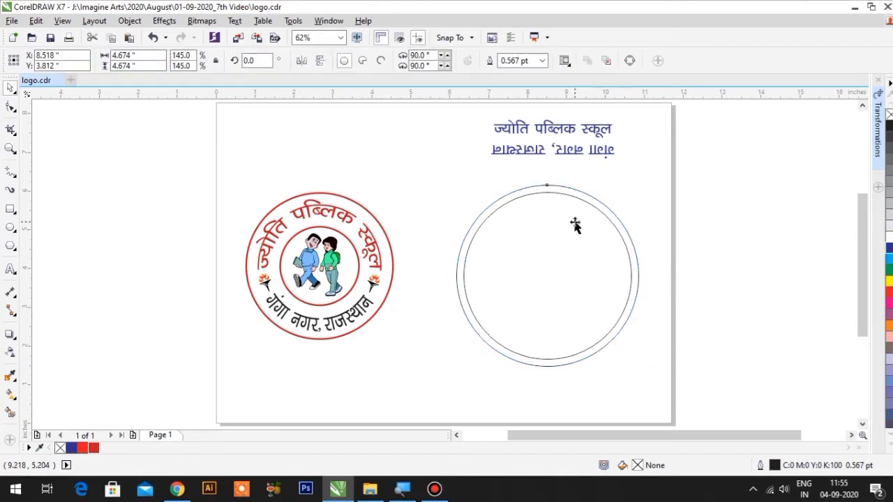
{"action": "key", "text": "Delete"}
{"action": "key", "text": "Tab"}
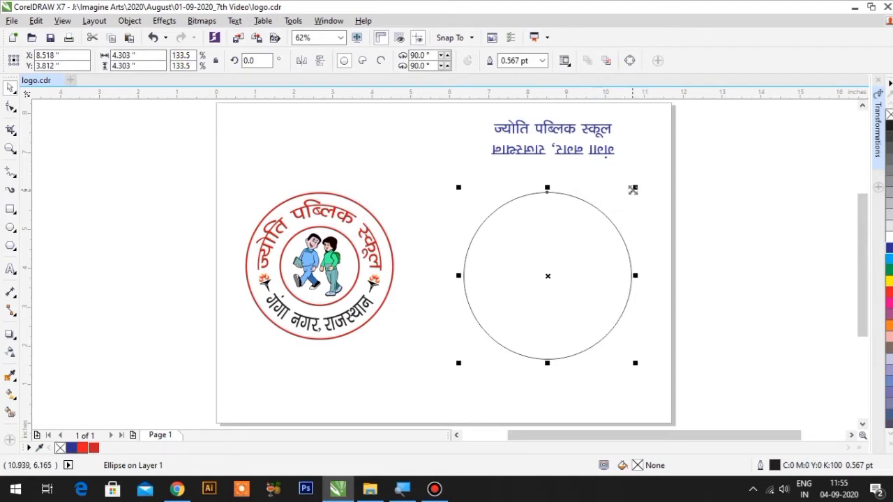
{"action": "left_click_drag", "start_coordinate": [635, 187], "coordinate": [645, 180]}
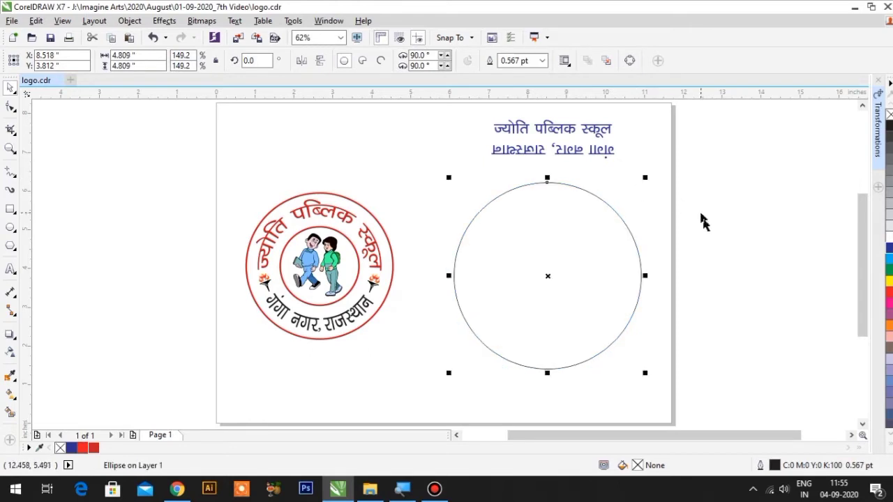
{"action": "left_click", "coordinate": [657, 206]}
{"action": "left_click", "coordinate": [560, 255]}
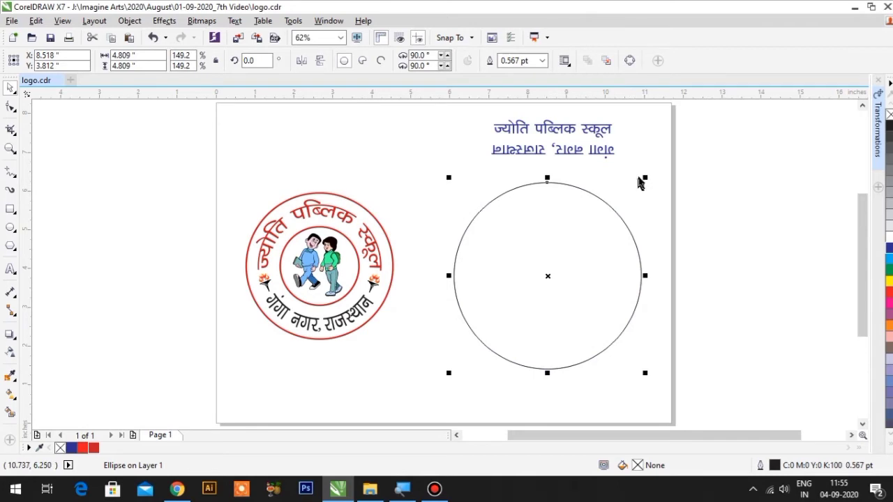
- Make 2.851" and 3.864" concentric copies inside the large circle, forming three rings
{"action": "left_click_drag", "start_coordinate": [644, 178], "coordinate": [607, 200]}
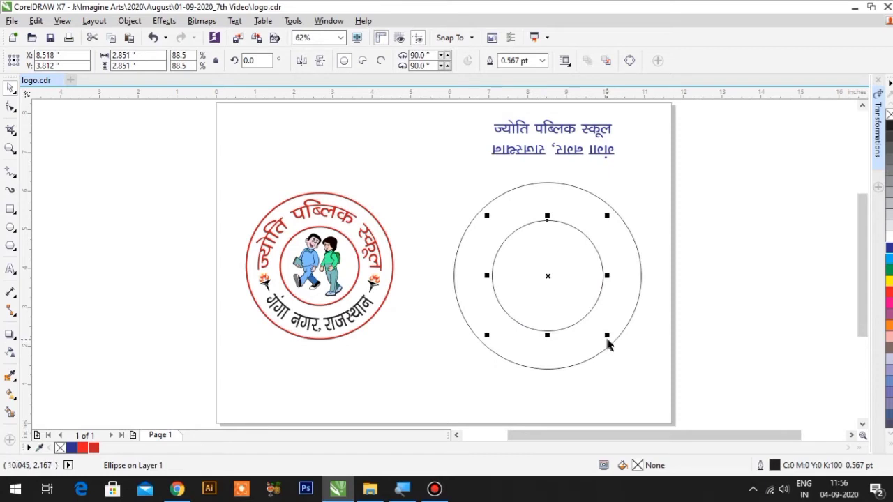
{"action": "left_click_drag", "start_coordinate": [607, 335], "coordinate": [628, 360]}
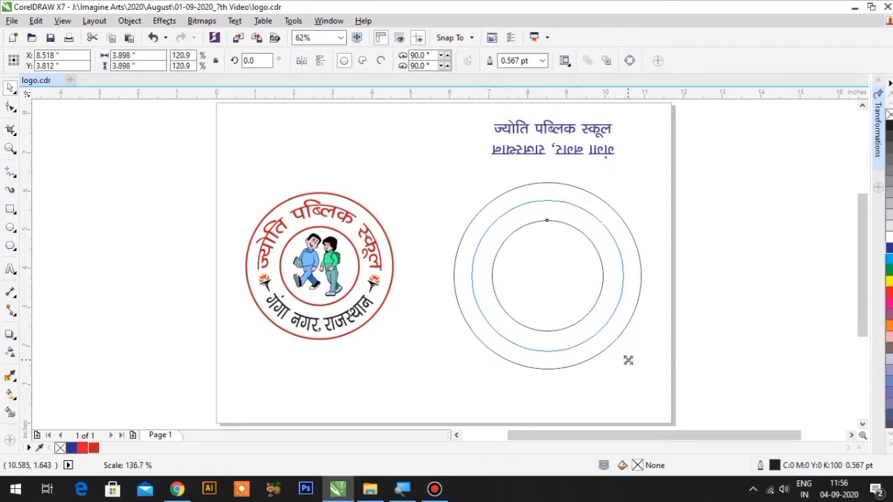
{"action": "left_click_drag", "start_coordinate": [627, 364], "coordinate": [625, 361]}
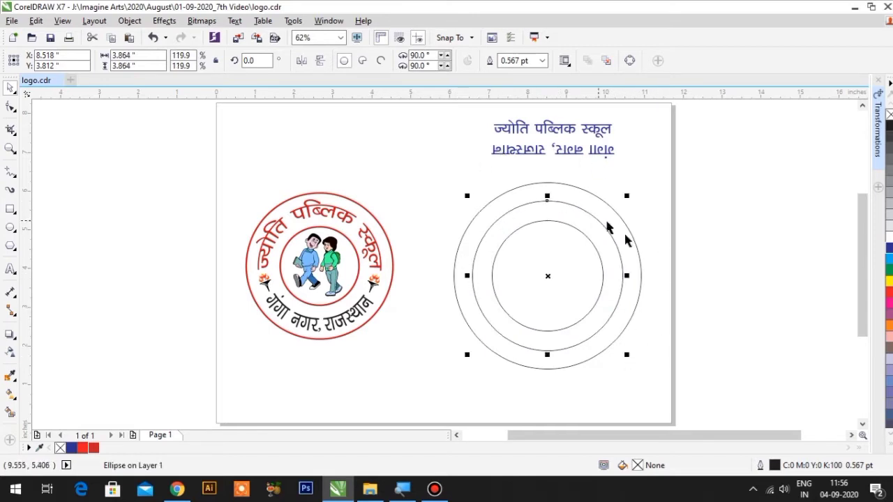
{"action": "left_click", "coordinate": [439, 206]}
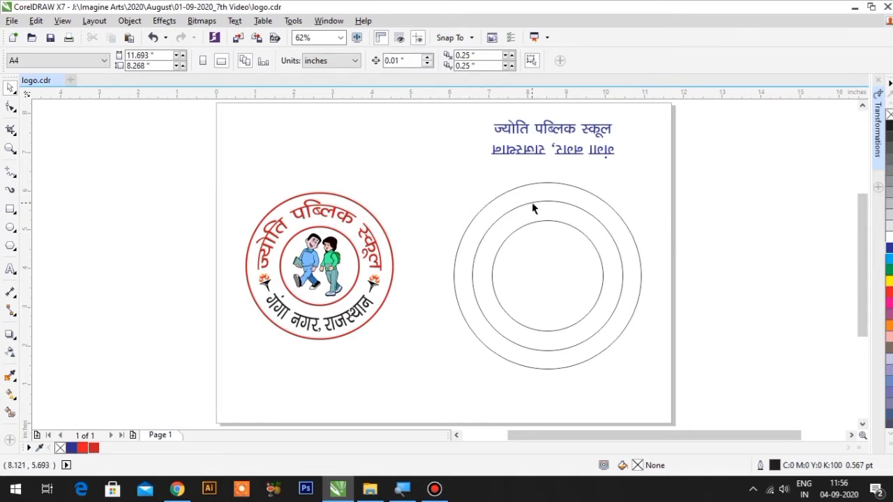
{"action": "left_click", "coordinate": [544, 153]}
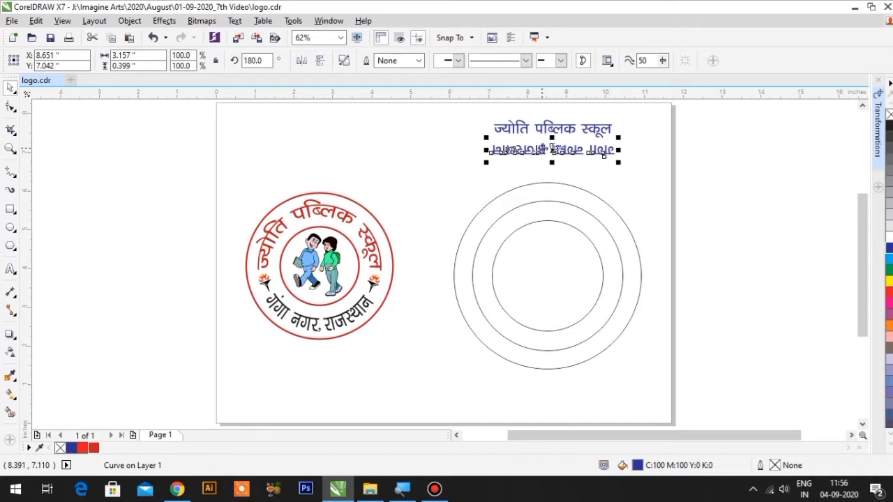
- Delete the stray mirrored place-name curve and select the 3.864" middle circle
{"action": "left_click_drag", "start_coordinate": [551, 148], "coordinate": [749, 156]}
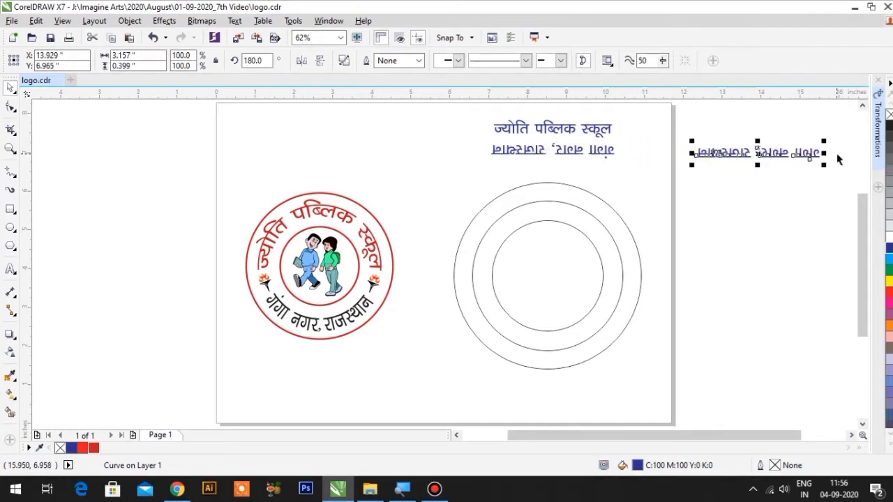
{"action": "key", "text": "Delete"}
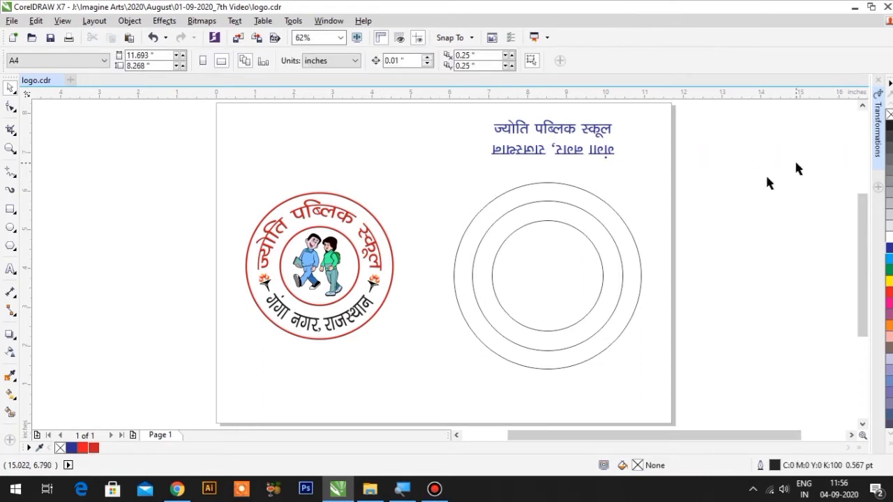
{"action": "left_click", "coordinate": [569, 203]}
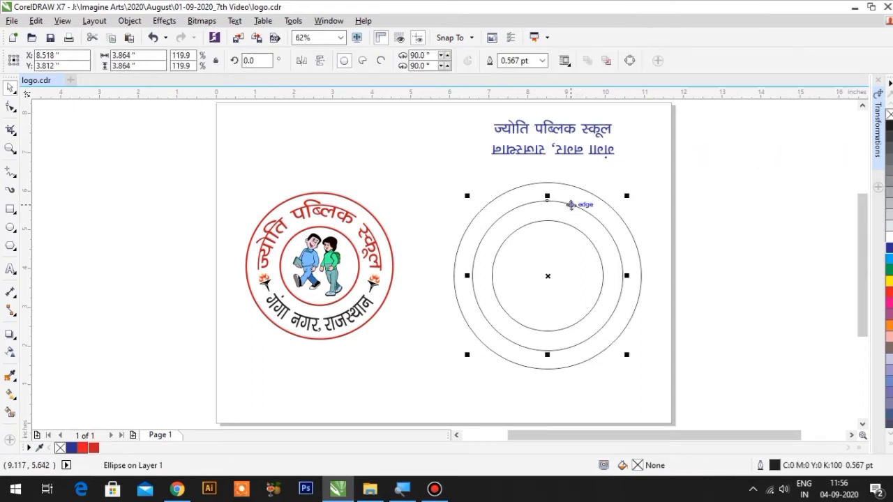
{"action": "left_click", "coordinate": [451, 185]}
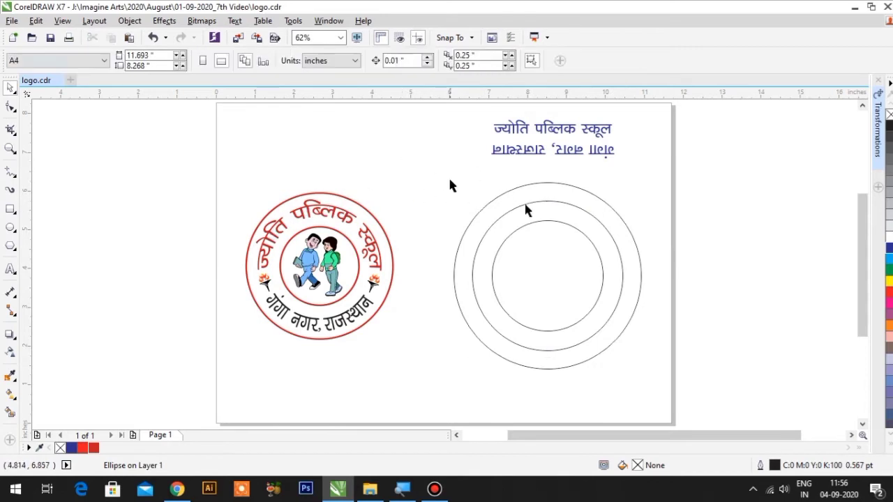
{"action": "left_click", "coordinate": [533, 204]}
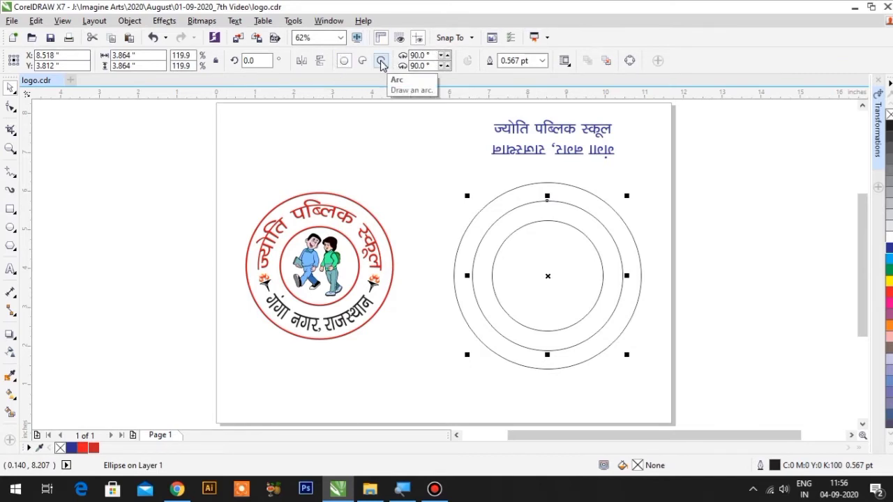
- Turn the middle circle into a 184° upper arc and add a horizontal guideline at 3.5"
{"action": "left_click", "coordinate": [380, 63]}
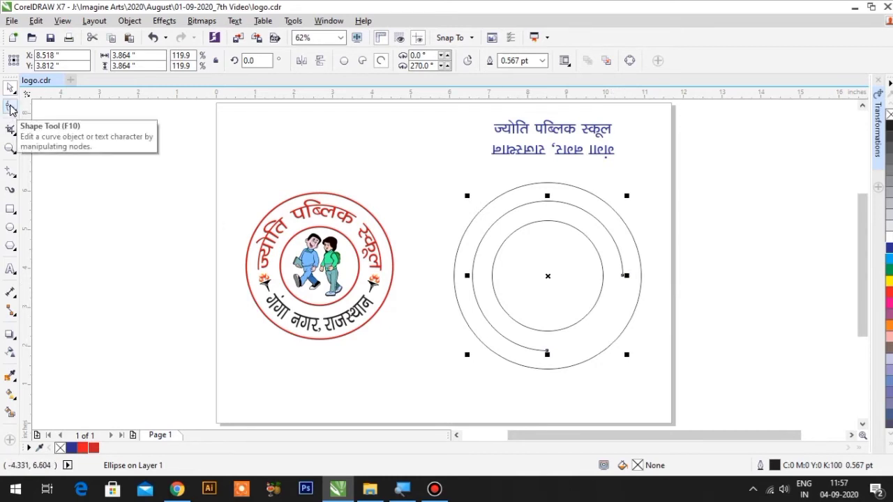
{"action": "left_click", "coordinate": [11, 108]}
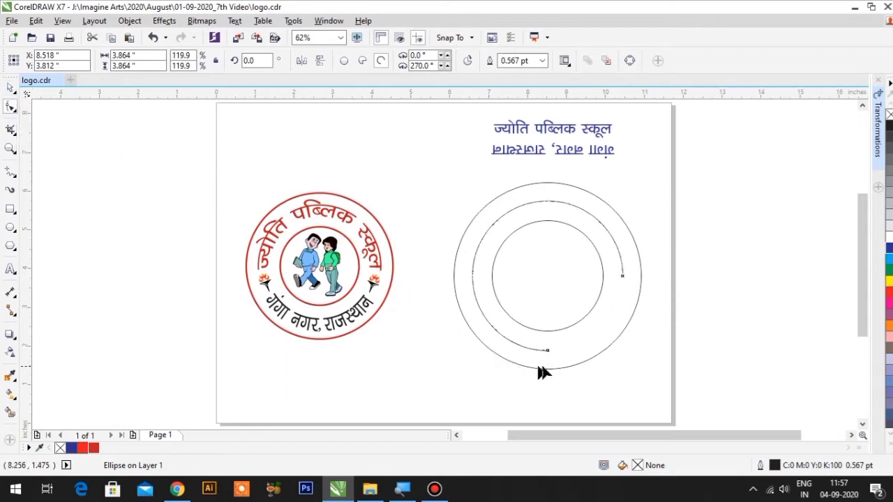
{"action": "mouse_move", "coordinate": [549, 350]}
{"action": "left_mouse_down"}
{"action": "mouse_move", "coordinate": [486, 390]}
{"action": "mouse_move", "coordinate": [535, 319]}
{"action": "left_mouse_up"}
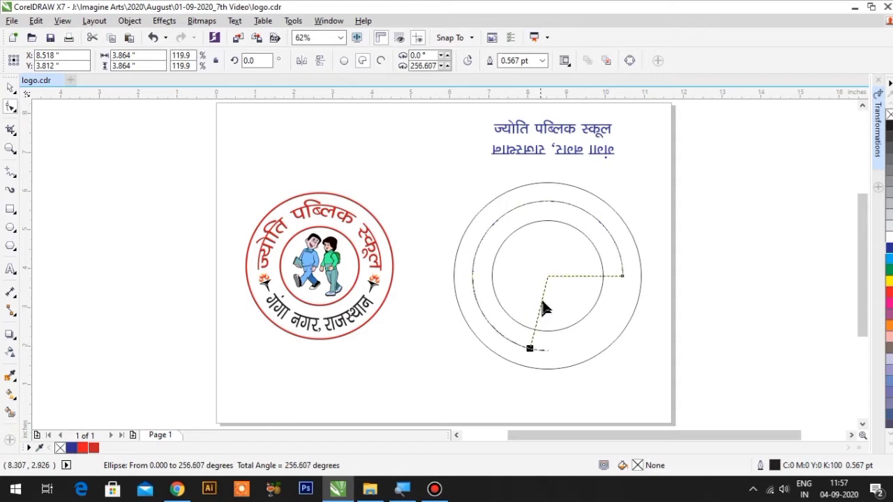
{"action": "mouse_move", "coordinate": [535, 320]}
{"action": "left_mouse_down"}
{"action": "mouse_move", "coordinate": [549, 282]}
{"action": "mouse_move", "coordinate": [431, 375]}
{"action": "left_mouse_up"}
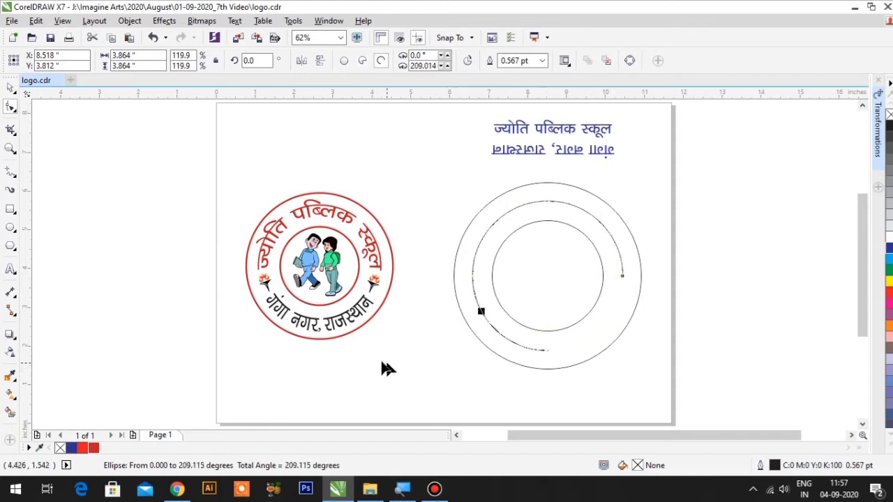
{"action": "left_click_drag", "start_coordinate": [431, 375], "coordinate": [335, 295]}
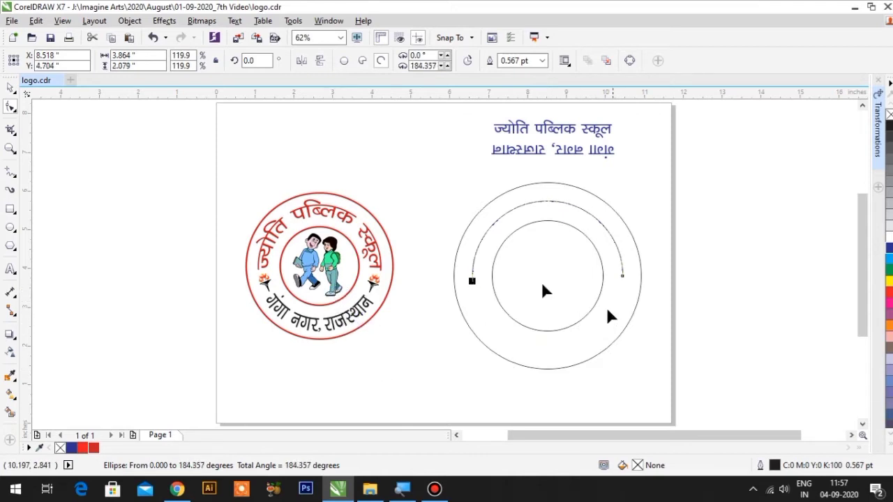
{"action": "left_click", "coordinate": [11, 88]}
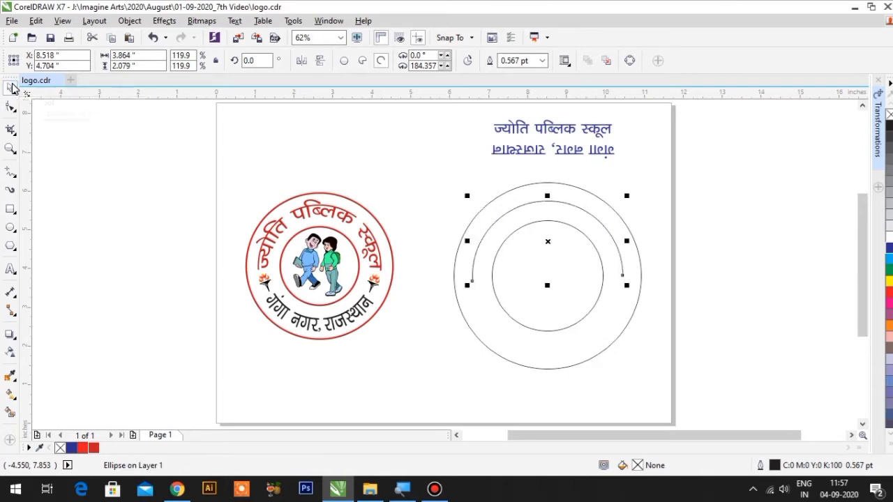
{"action": "mouse_move", "coordinate": [588, 94]}
{"action": "left_mouse_down"}
{"action": "mouse_move", "coordinate": [611, 294]}
{"action": "mouse_move", "coordinate": [636, 299]}
{"action": "left_mouse_up"}
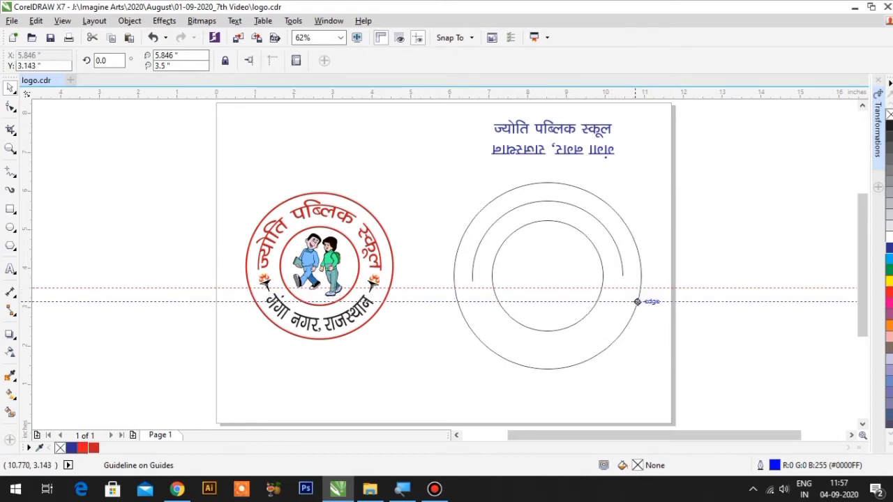
- Reposition the guideline and bring the arc's left end down onto it
{"action": "left_click", "coordinate": [635, 301]}
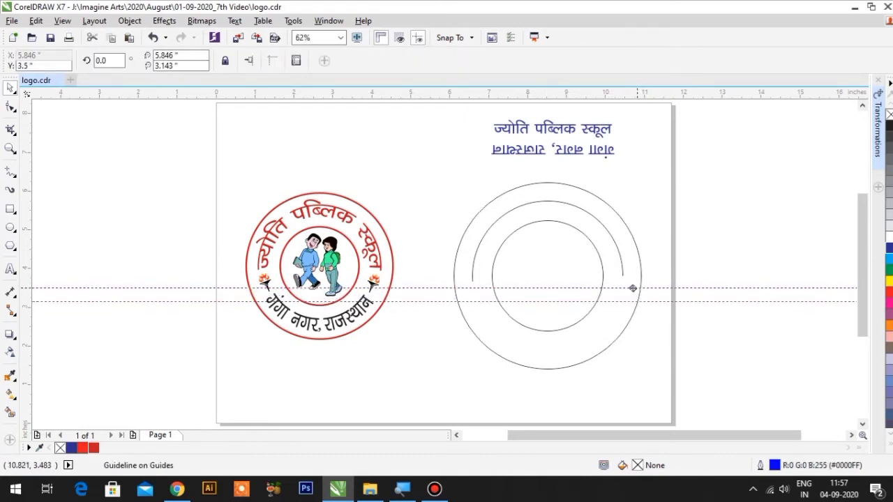
{"action": "key", "text": "Escape"}
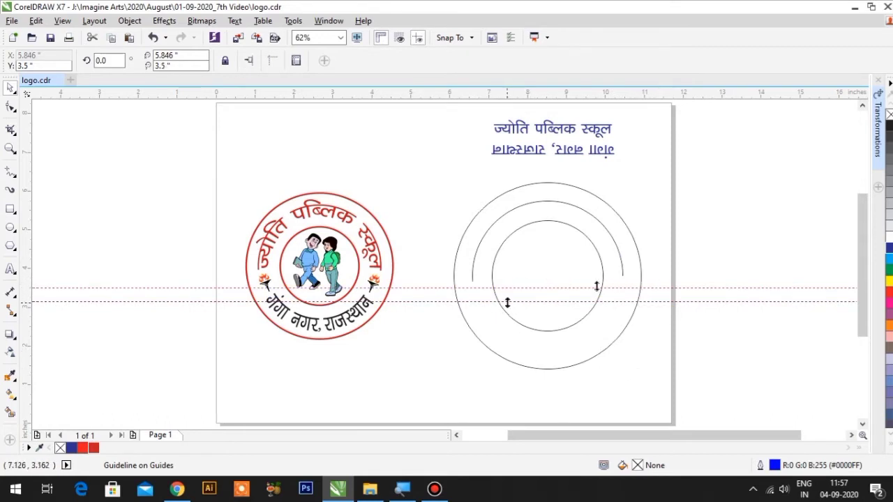
{"action": "left_click", "coordinate": [623, 274]}
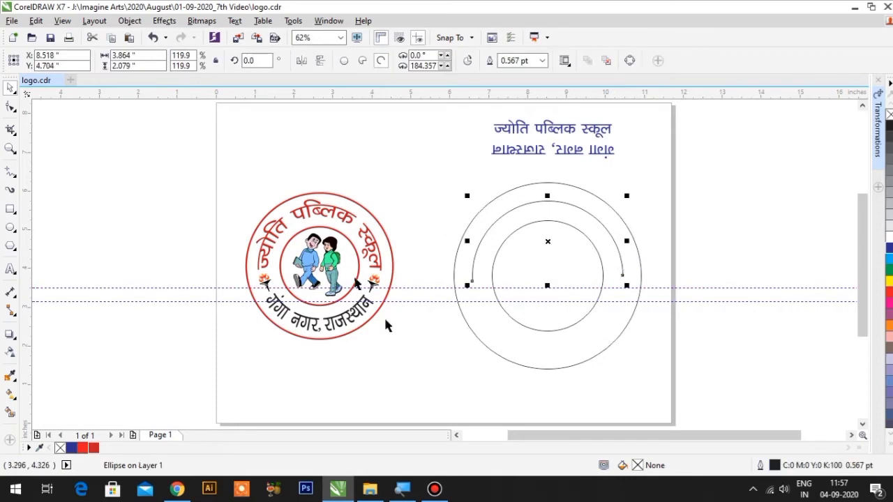
{"action": "left_click", "coordinate": [11, 106]}
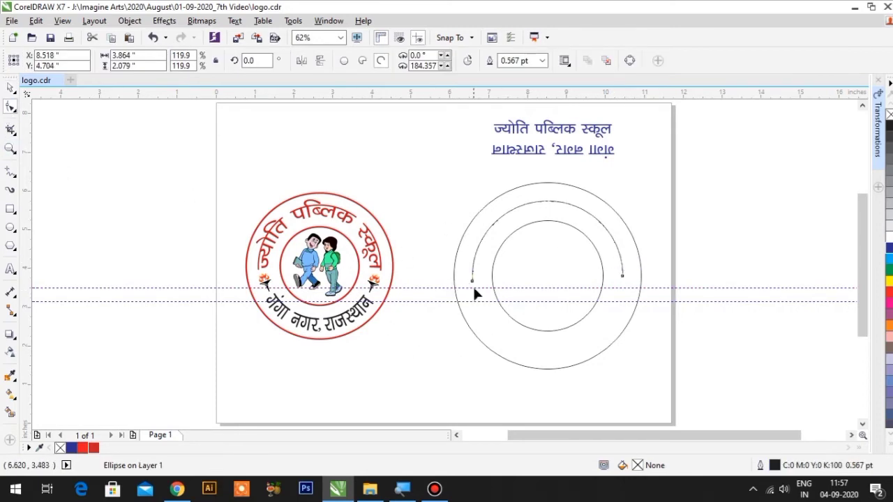
{"action": "mouse_move", "coordinate": [473, 284]}
{"action": "left_mouse_down"}
{"action": "mouse_move", "coordinate": [491, 290]}
{"action": "mouse_move", "coordinate": [474, 292]}
{"action": "left_mouse_up"}
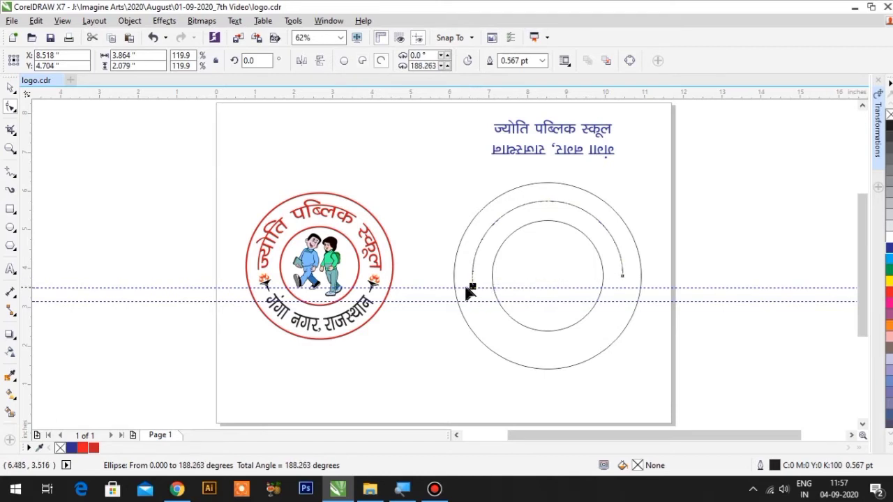
{"action": "mouse_move", "coordinate": [474, 292]}
{"action": "left_mouse_down"}
{"action": "mouse_move", "coordinate": [473, 264]}
{"action": "mouse_move", "coordinate": [459, 316]}
{"action": "left_mouse_up"}
{"action": "left_click_drag", "start_coordinate": [527, 286], "coordinate": [404, 294]}
{"action": "key", "text": "Down"}
{"action": "key", "text": "Down"}
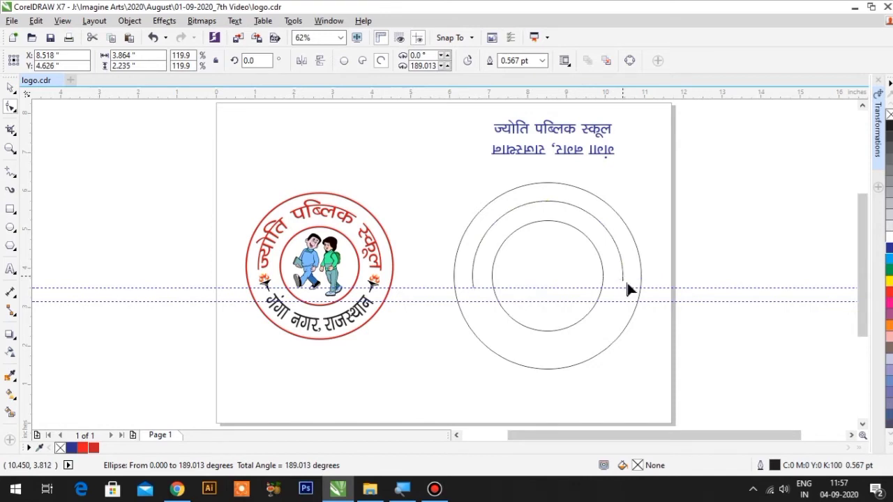
{"action": "key", "text": "Down"}
{"action": "key", "text": "Down"}
{"action": "key", "text": "Down"}
{"action": "key", "text": "Down"}
{"action": "key", "text": "Down"}
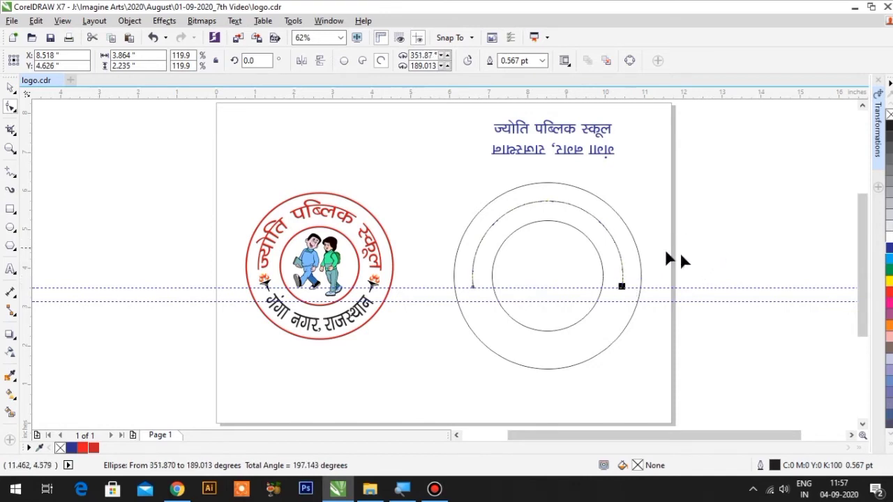
{"action": "left_click", "coordinate": [668, 255]}
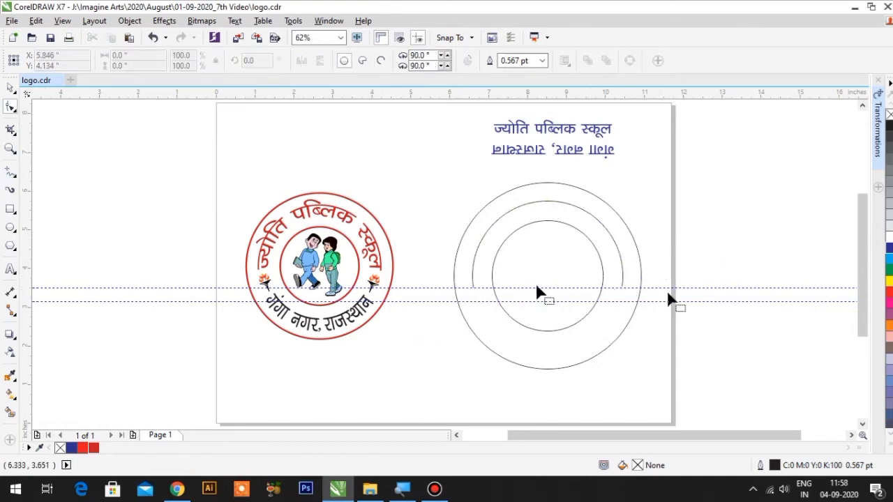
- Zoom in and snap the arc's right end onto the guideline, giving a 198.424° arc
{"action": "key", "text": "z"}
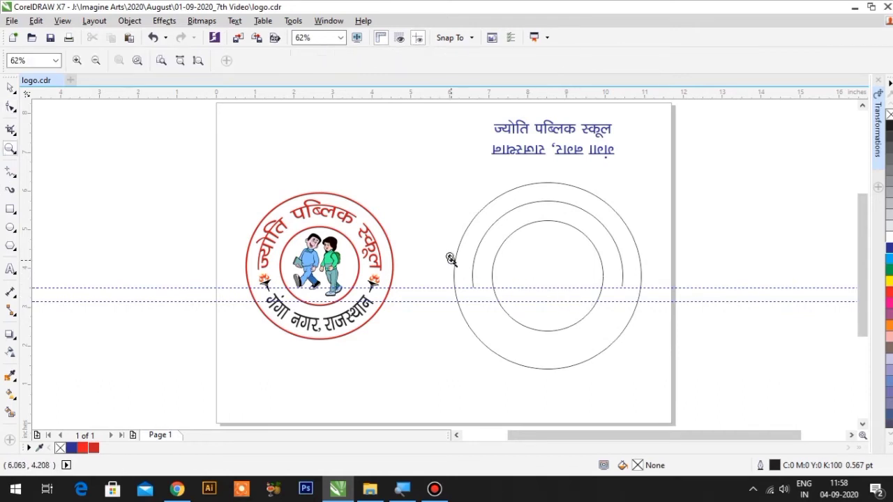
{"action": "left_click", "coordinate": [450, 259]}
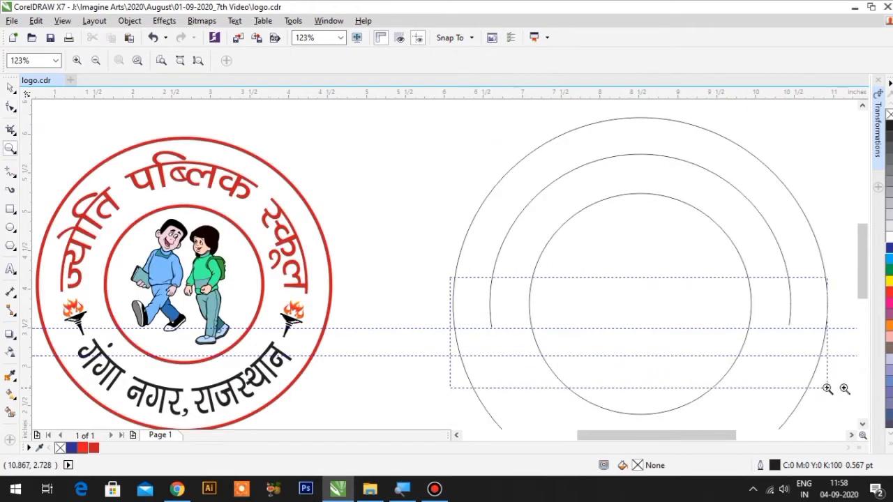
{"action": "left_click_drag", "start_coordinate": [450, 278], "coordinate": [843, 384]}
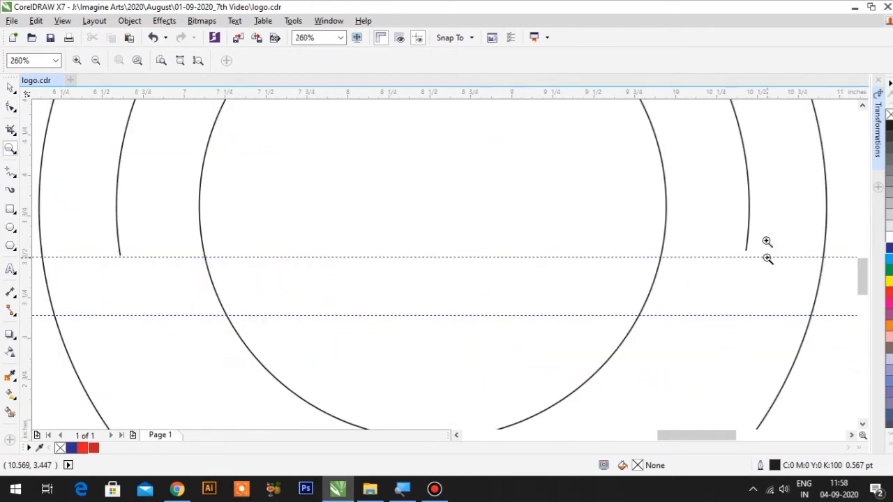
{"action": "right_click", "coordinate": [10, 104]}
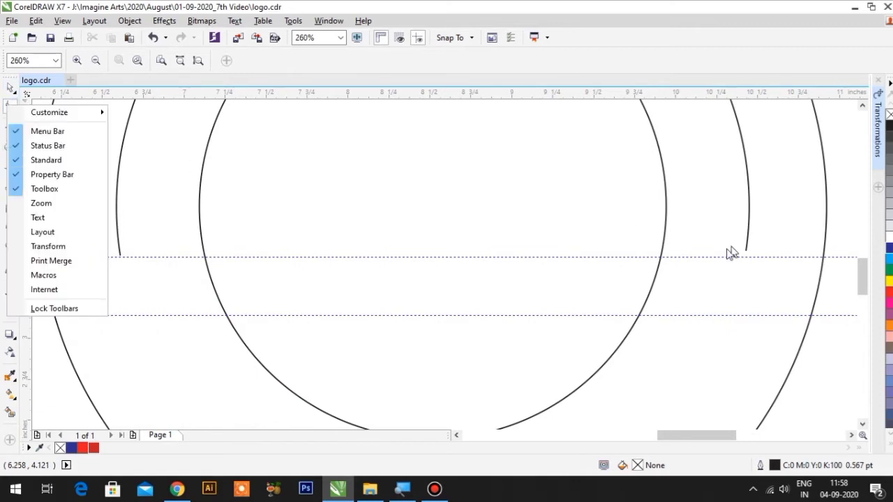
{"action": "left_click", "coordinate": [9, 106]}
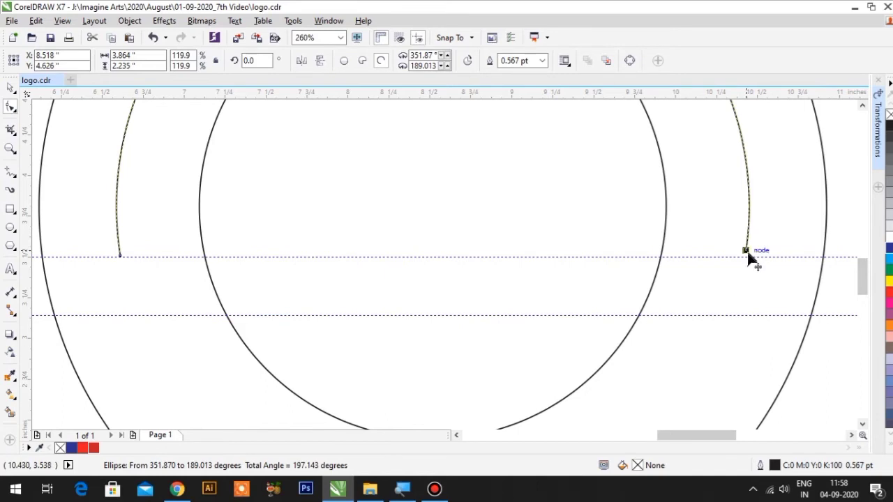
{"action": "left_click_drag", "start_coordinate": [745, 255], "coordinate": [767, 260]}
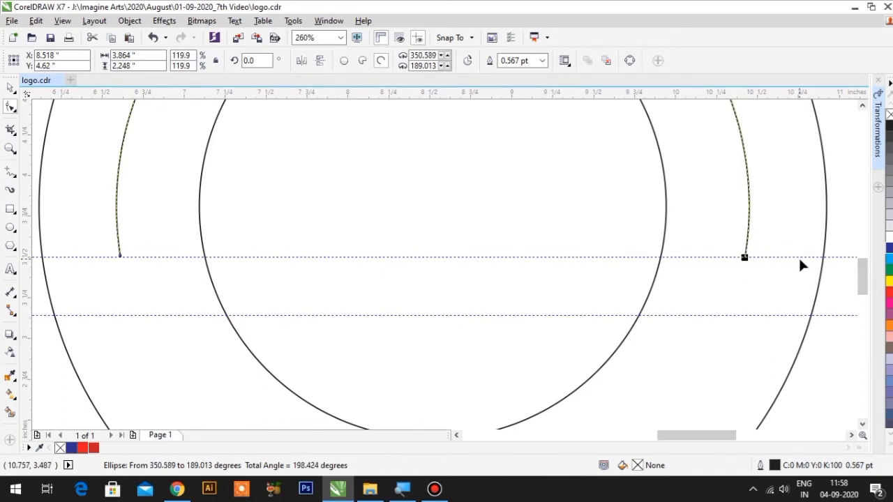
{"action": "left_click", "coordinate": [10, 86]}
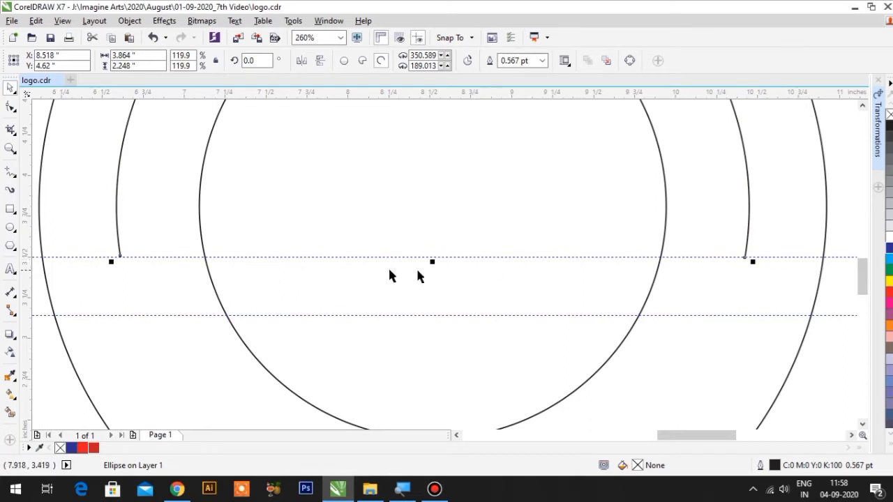
{"action": "scroll", "coordinate": [419, 272], "scroll_direction": "down", "scroll_amount": 5}
{"action": "scroll", "coordinate": [437, 255], "scroll_direction": "up", "scroll_amount": 1}
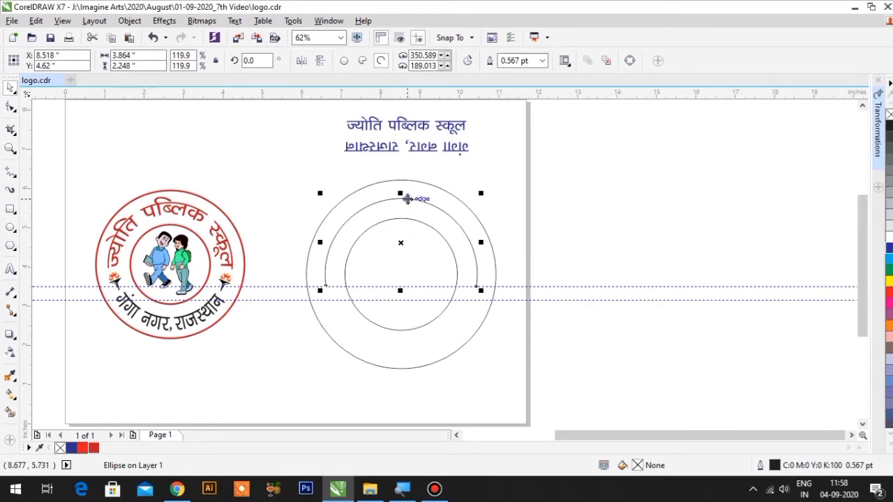
- Copy the middle arc beside the page and mirror the copy vertically
{"action": "left_click_drag", "start_coordinate": [408, 199], "coordinate": [620, 209]}
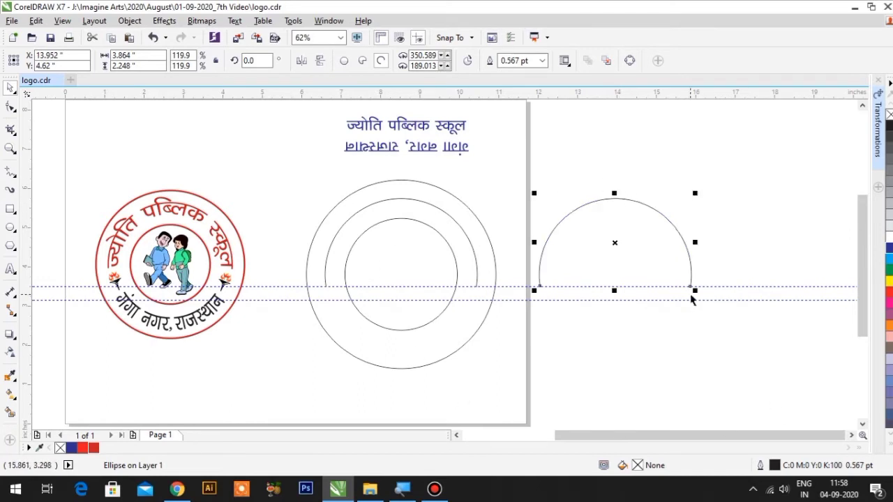
{"action": "key", "text": "Delete"}
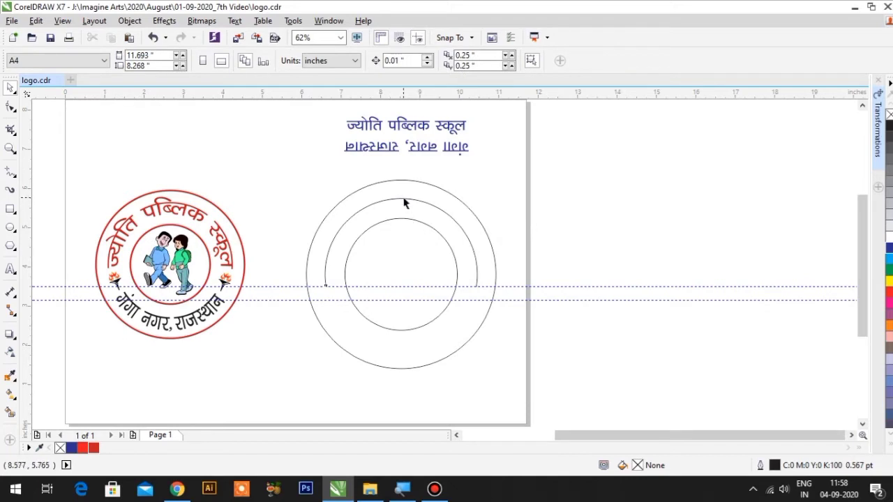
{"action": "left_click", "coordinate": [402, 199]}
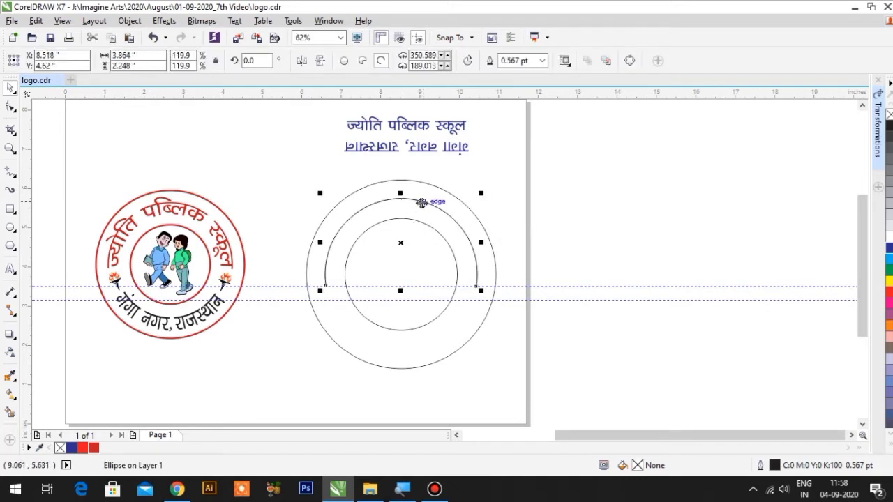
{"action": "left_click_drag", "start_coordinate": [421, 202], "coordinate": [655, 225]}
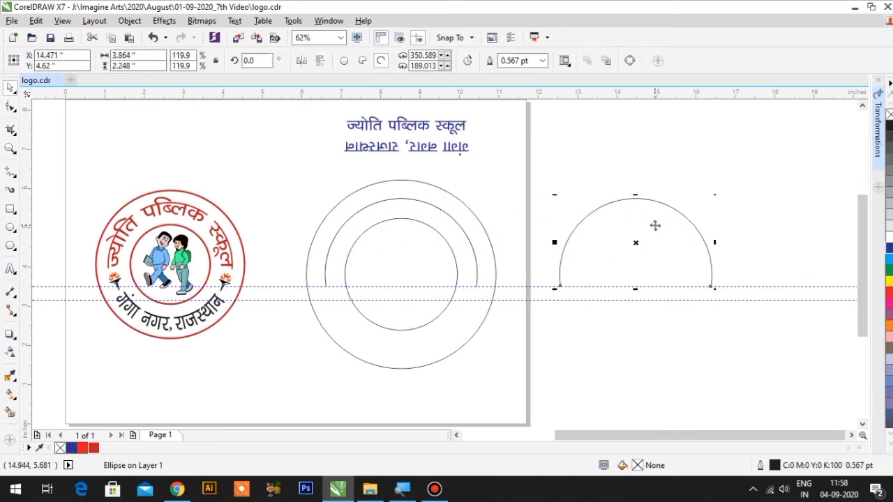
{"action": "left_click", "coordinate": [654, 174]}
{"action": "left_click", "coordinate": [645, 204]}
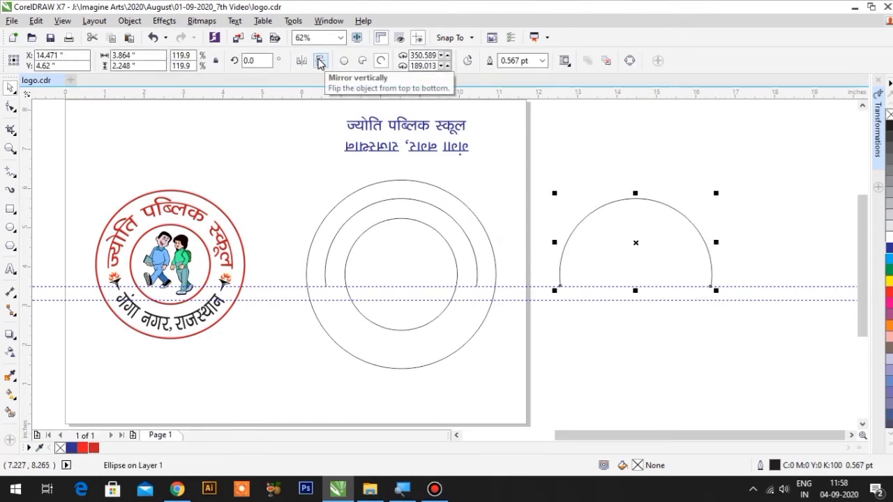
{"action": "left_click", "coordinate": [320, 62]}
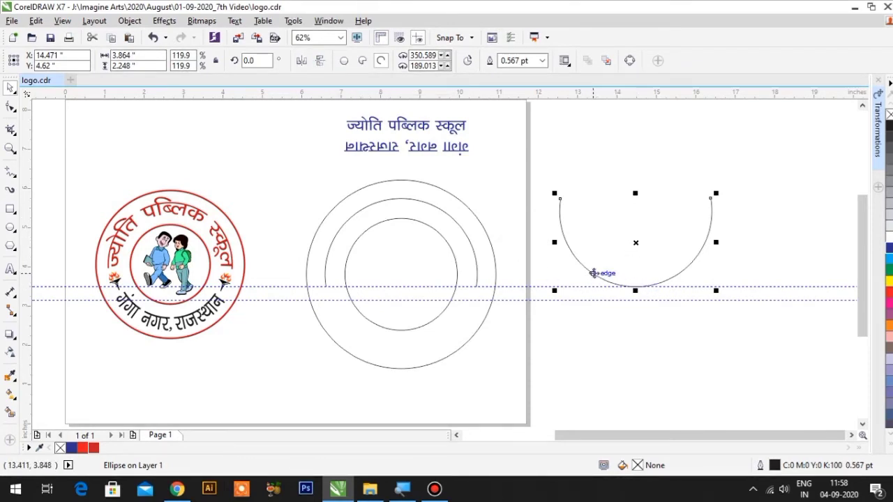
- Move the flipped arc over the lower half of the middle circle
{"action": "left_click_drag", "start_coordinate": [592, 272], "coordinate": [366, 273]}
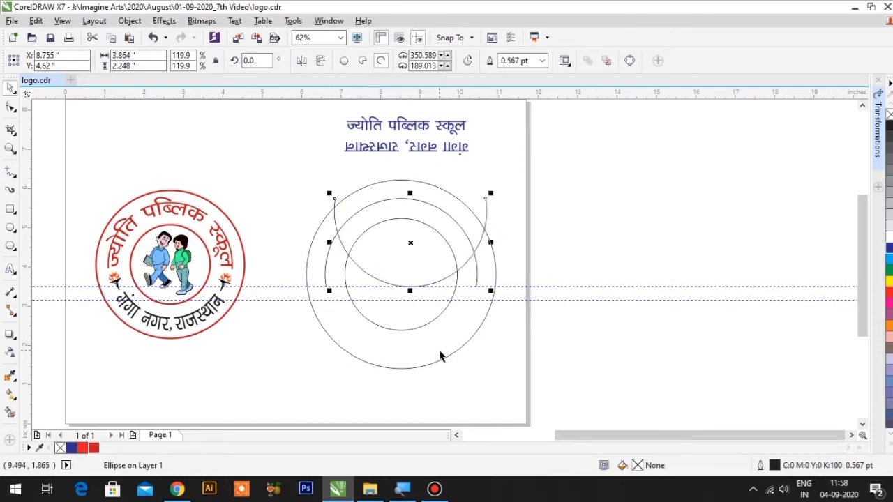
{"action": "left_click", "coordinate": [440, 352], "text": "shift"}
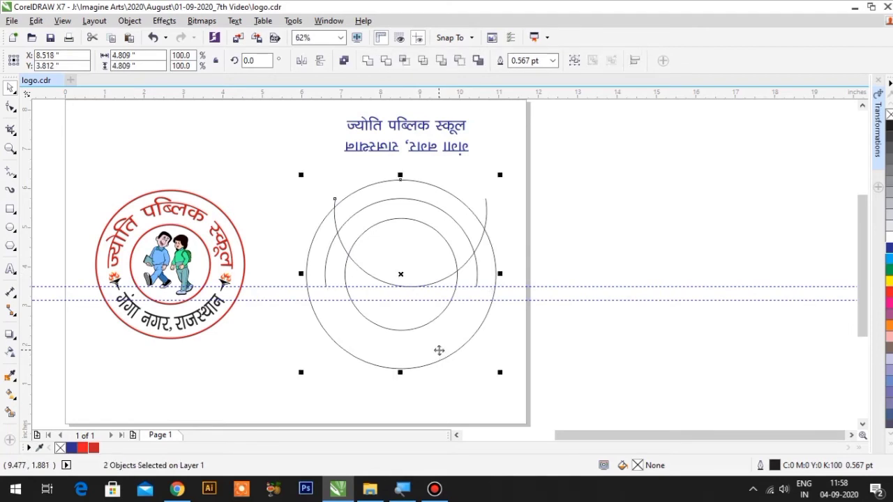
{"action": "left_click", "coordinate": [578, 307]}
{"action": "left_click", "coordinate": [477, 206]}
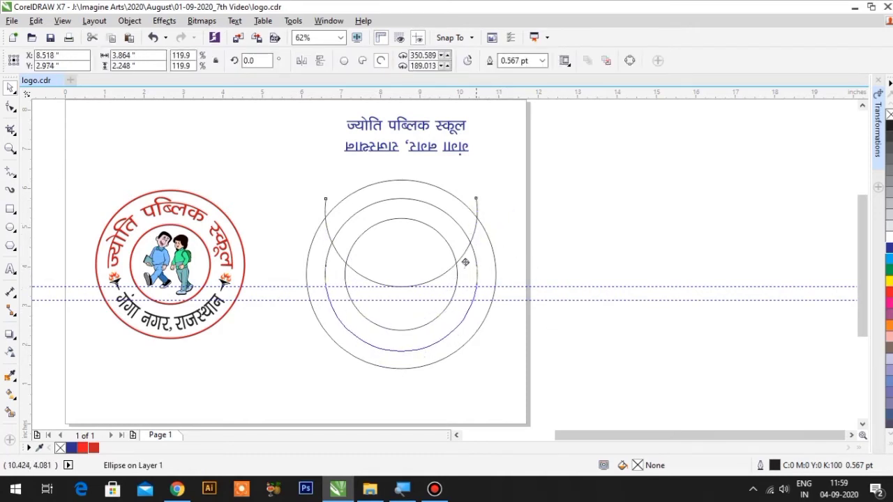
- Drag both ends of the lower arc to the lower guideline, leaving side gaps
{"action": "left_click_drag", "start_coordinate": [464, 268], "coordinate": [474, 271]}
{"action": "scroll", "coordinate": [474, 271], "scroll_direction": "up", "scroll_amount": 3}
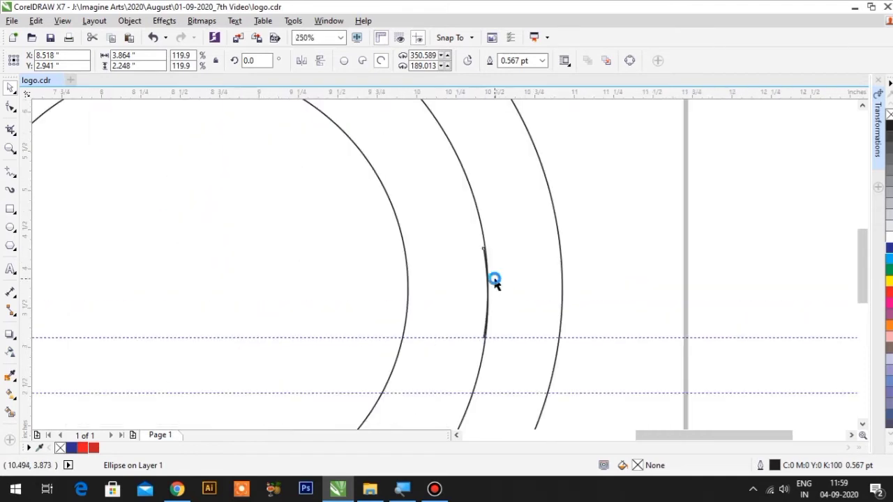
{"action": "scroll", "coordinate": [494, 279], "scroll_direction": "down", "scroll_amount": 2}
{"action": "scroll", "coordinate": [458, 315], "scroll_direction": "down", "scroll_amount": 1}
{"action": "scroll", "coordinate": [434, 334], "scroll_direction": "up", "scroll_amount": 2}
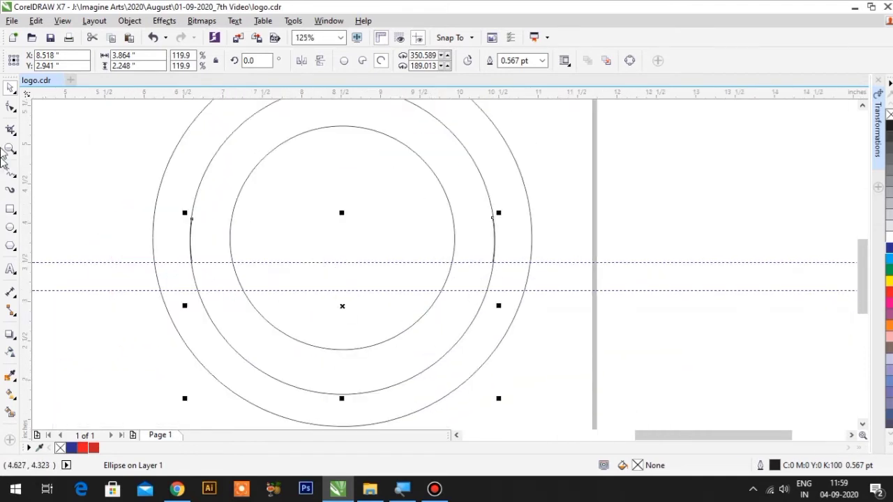
{"action": "left_click", "coordinate": [9, 109]}
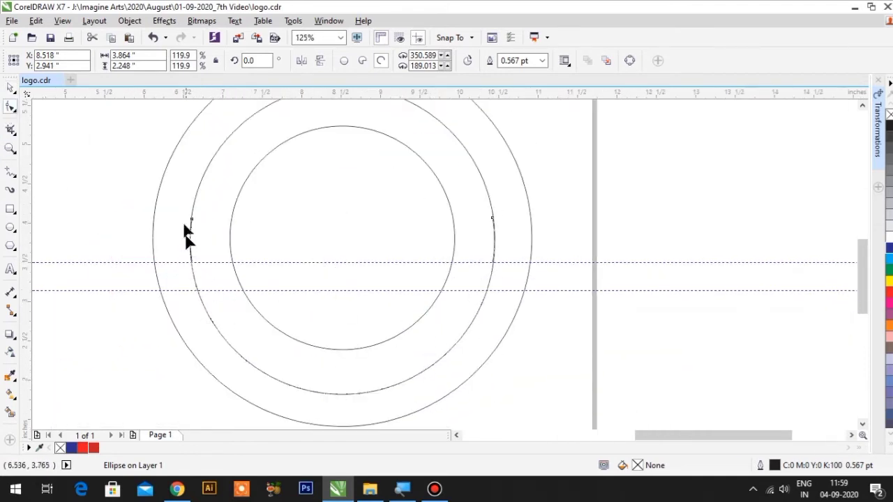
{"action": "left_click_drag", "start_coordinate": [191, 220], "coordinate": [185, 295]}
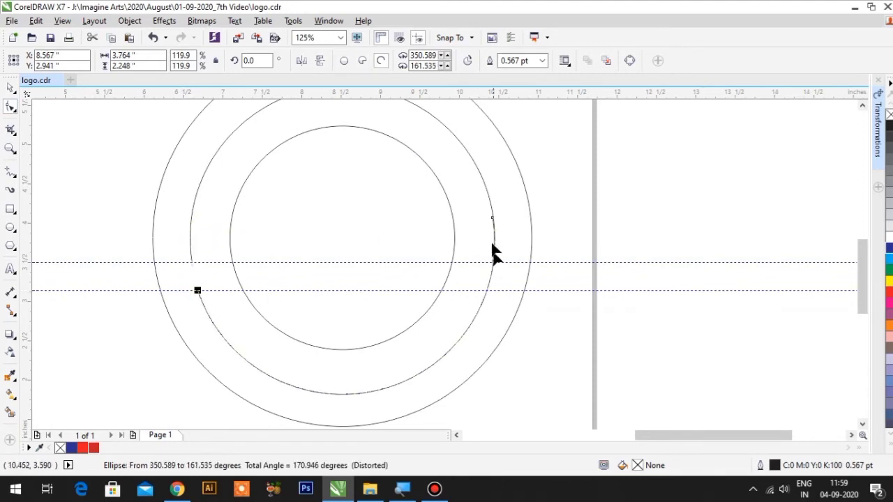
{"action": "mouse_move", "coordinate": [492, 221]}
{"action": "left_mouse_down"}
{"action": "mouse_move", "coordinate": [505, 284]}
{"action": "mouse_move", "coordinate": [537, 300]}
{"action": "left_mouse_up"}
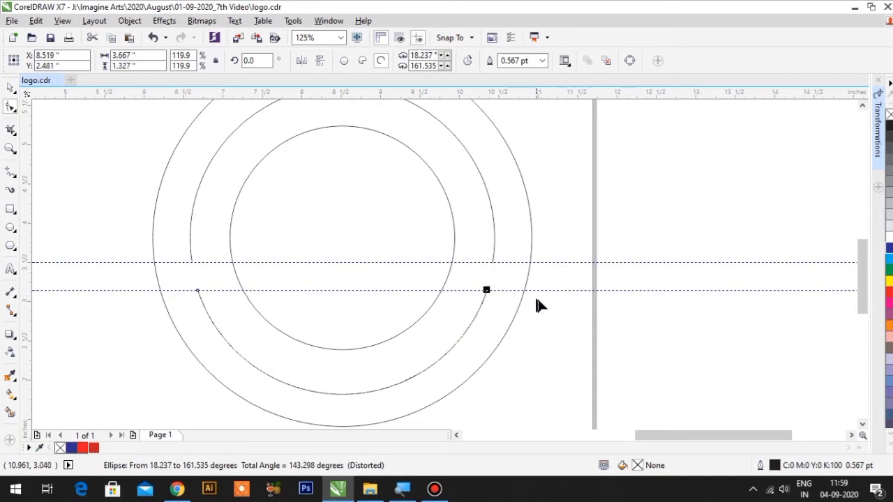
{"action": "left_click", "coordinate": [11, 88]}
{"action": "left_click", "coordinate": [322, 226]}
- Zoom out to the page, then zoom back in on the logo and circles
{"action": "scroll", "coordinate": [488, 278], "scroll_direction": "down", "scroll_amount": 2}
{"action": "scroll", "coordinate": [470, 318], "scroll_direction": "up", "scroll_amount": 2}
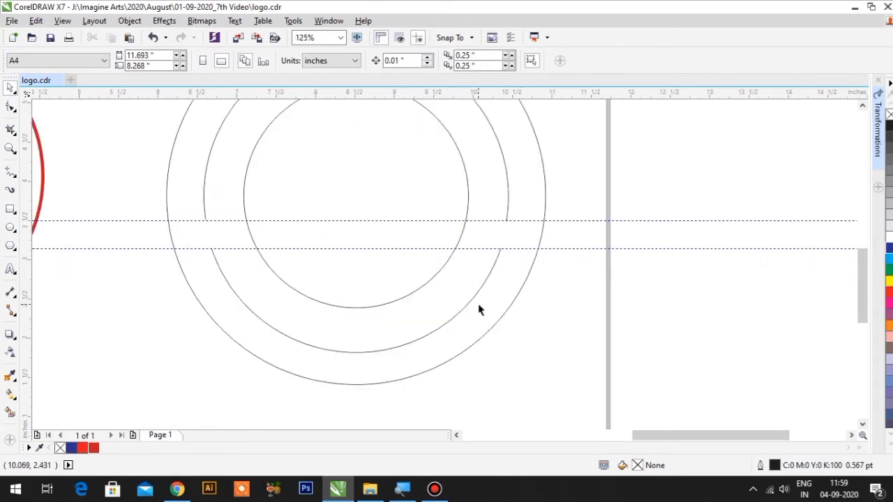
{"action": "scroll", "coordinate": [352, 347], "scroll_direction": "down", "scroll_amount": 2}
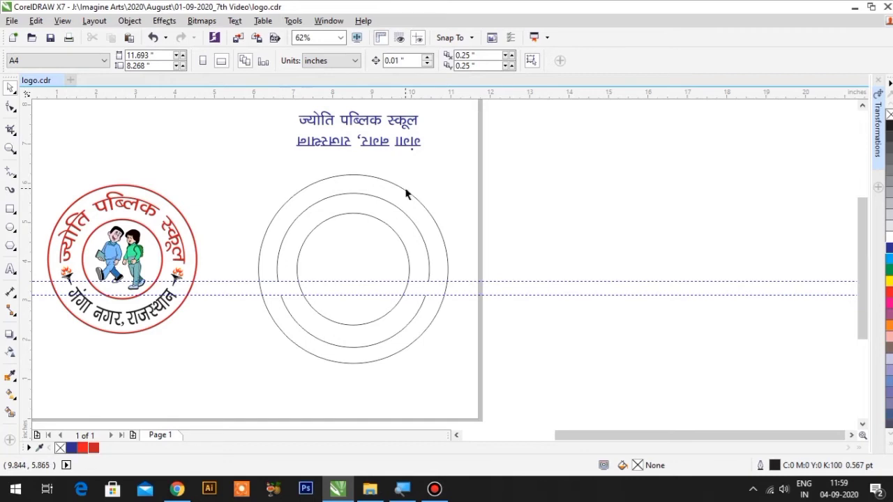
{"action": "left_click", "coordinate": [407, 194]}
{"action": "left_click", "coordinate": [210, 183]}
{"action": "key", "text": "z"}
{"action": "right_click", "coordinate": [502, 231]}
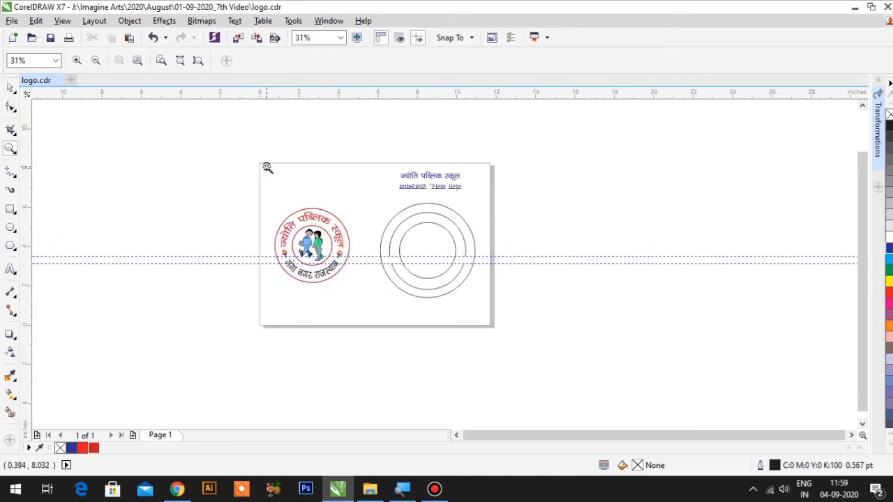
{"action": "left_click_drag", "start_coordinate": [268, 168], "coordinate": [490, 321]}
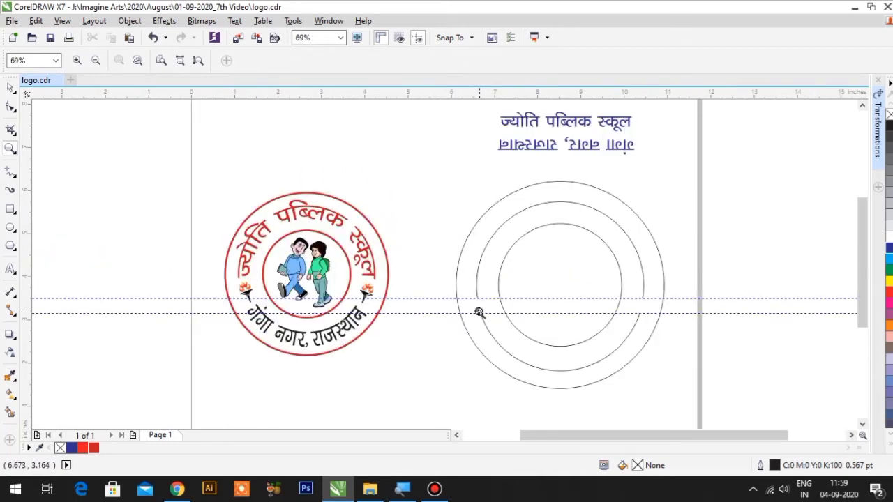
- Return to the Pick tool and select the upper arc of the middle ring
{"action": "key", "text": "space"}
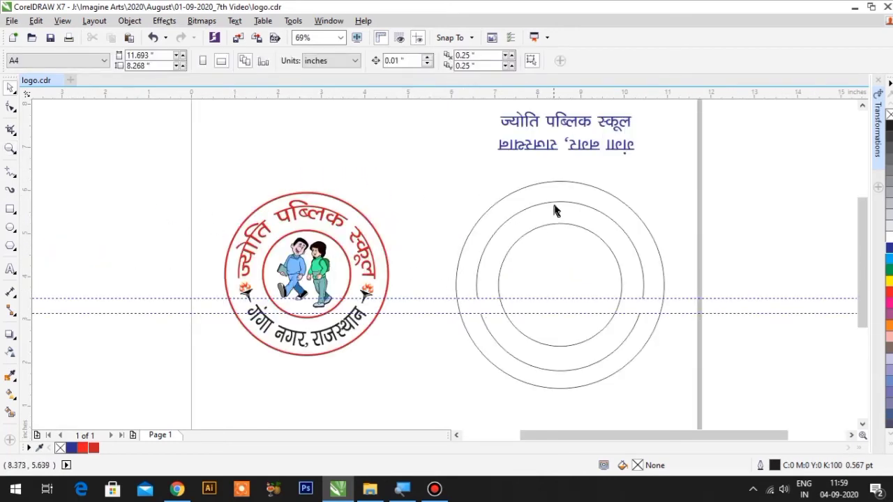
{"action": "left_click", "coordinate": [555, 203]}
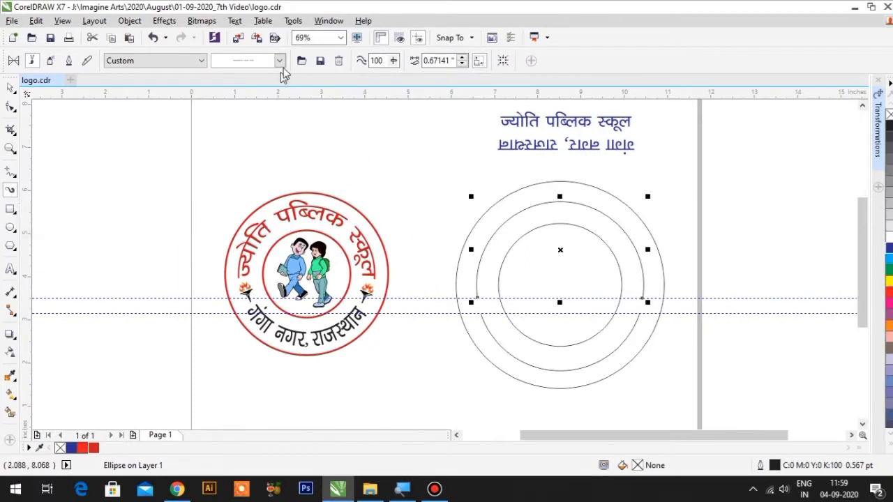
- Set the Artistic Media brush category to Custom and show its saved strokes
{"action": "left_click", "coordinate": [201, 61]}
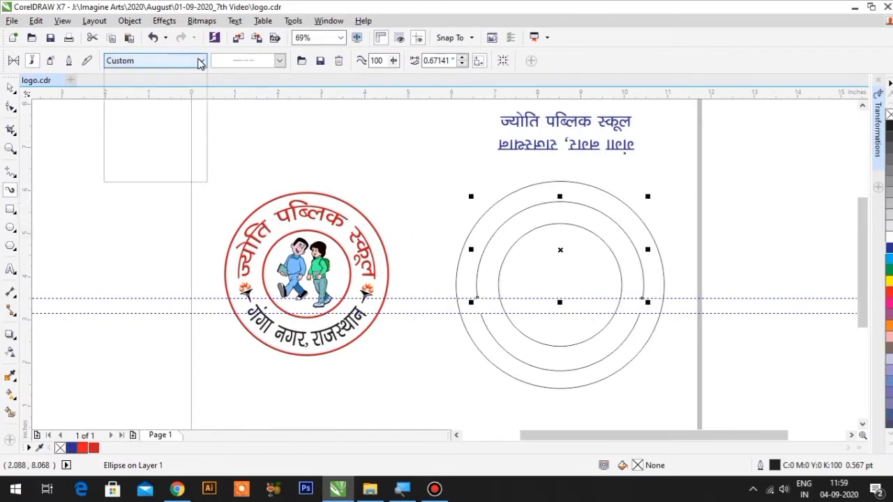
{"action": "left_click", "coordinate": [137, 76]}
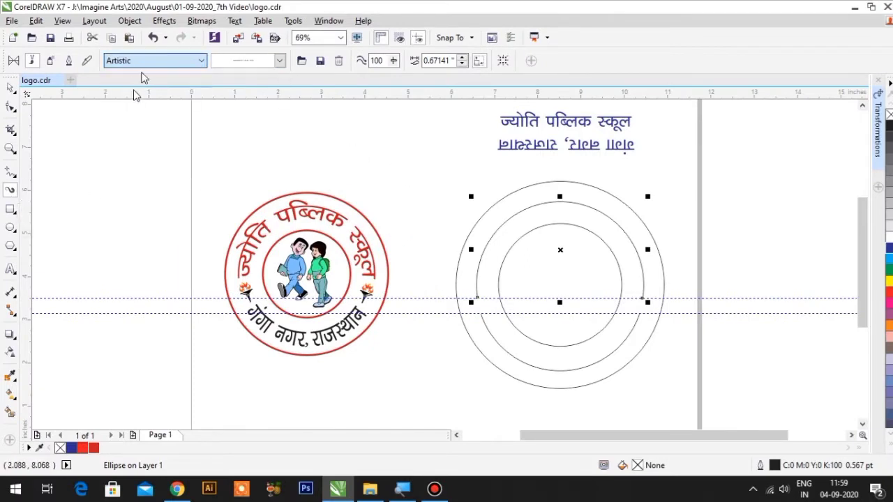
{"action": "left_click", "coordinate": [199, 61]}
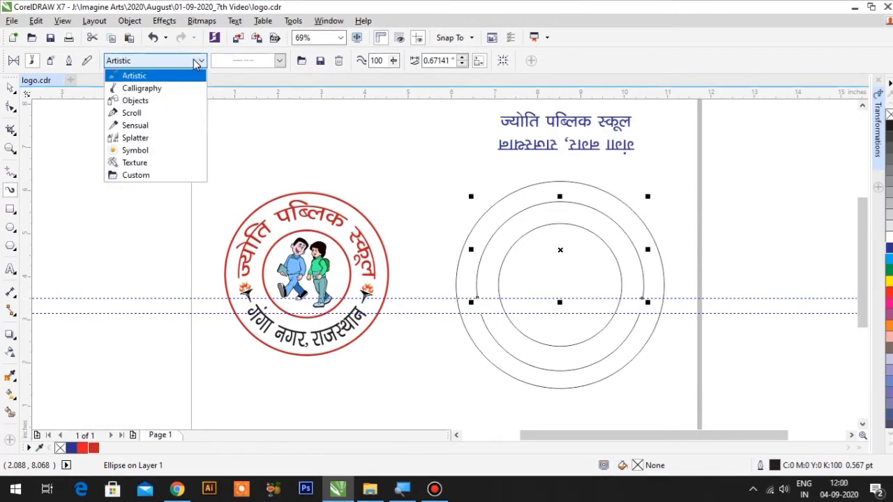
{"action": "left_click", "coordinate": [142, 175]}
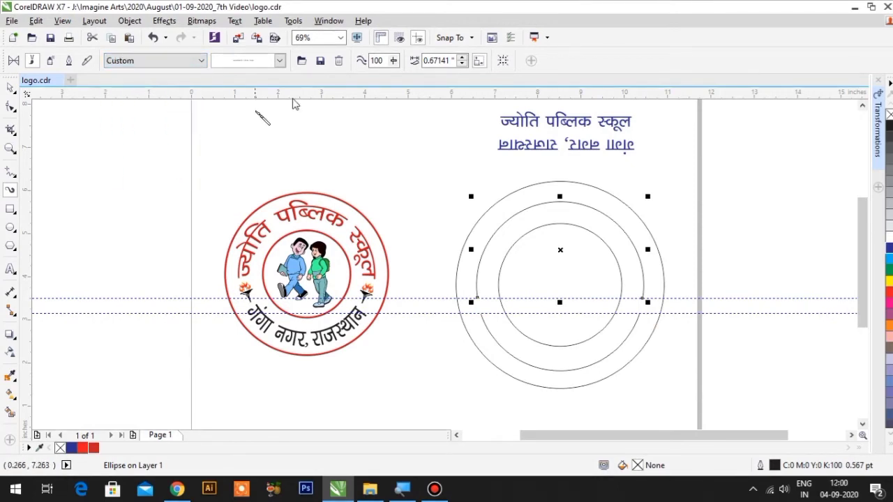
{"action": "left_click", "coordinate": [278, 61]}
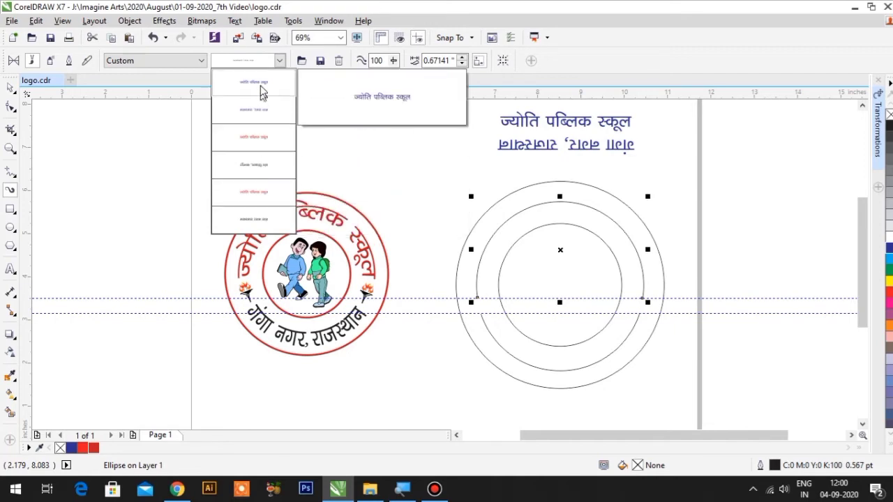
- Browse the Sensual and Splatter categories, then return to Custom's stroke list
{"action": "left_click", "coordinate": [169, 61]}
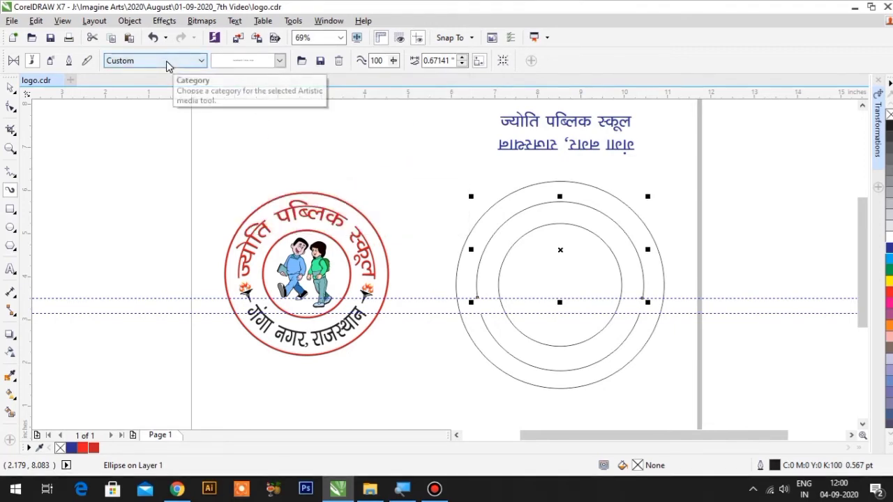
{"action": "left_click", "coordinate": [148, 126]}
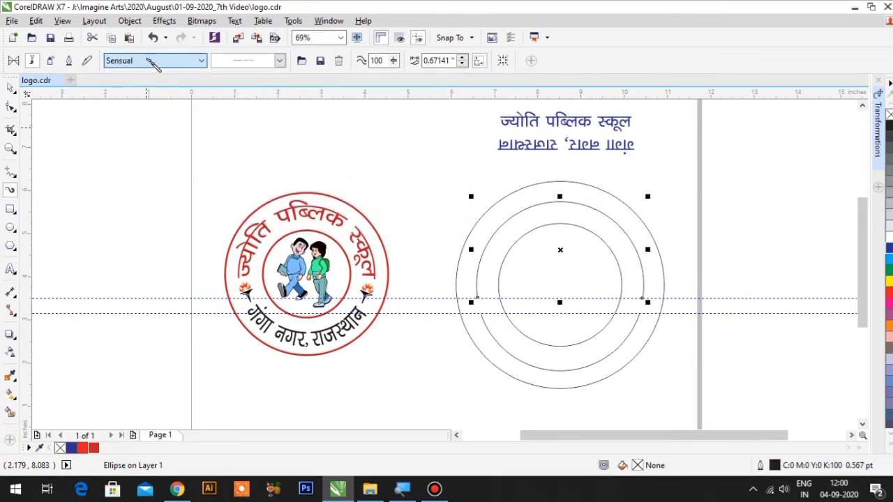
{"action": "left_click", "coordinate": [149, 61]}
{"action": "left_click", "coordinate": [147, 137]}
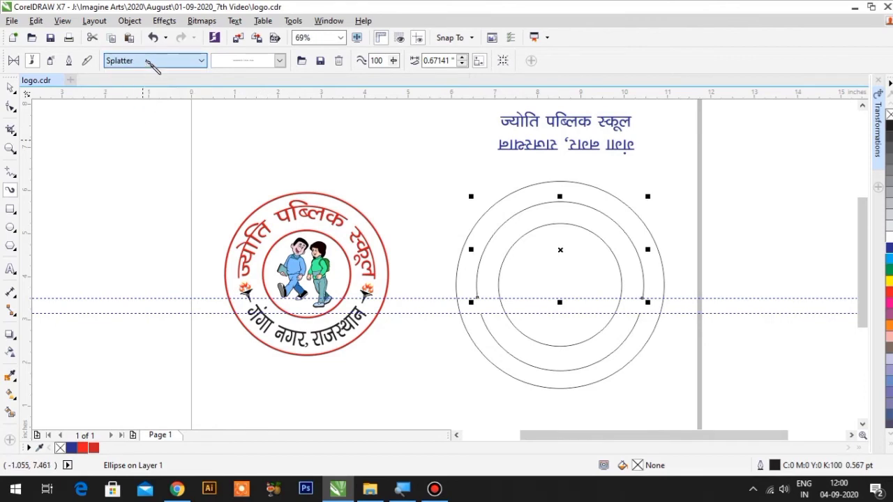
{"action": "left_click", "coordinate": [146, 61]}
{"action": "left_click", "coordinate": [144, 175]}
{"action": "left_click", "coordinate": [279, 61]}
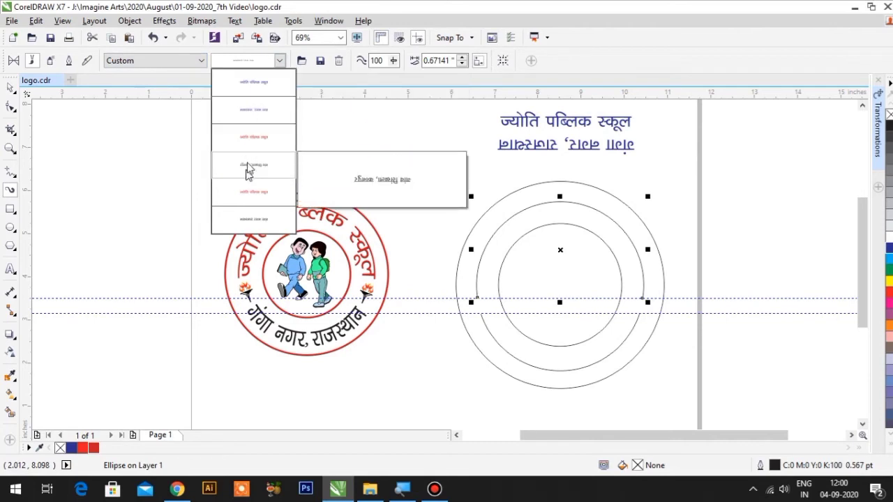
{"action": "mouse_move", "coordinate": [253, 84]}
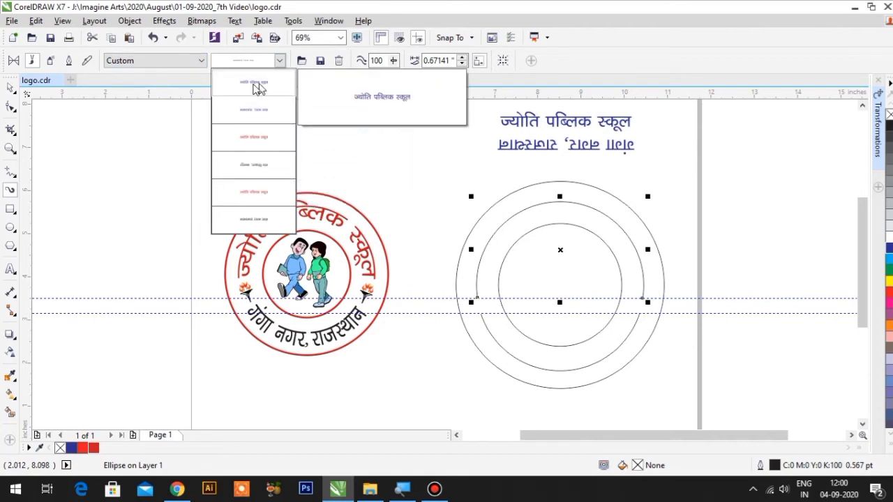
- Apply the saved school-name stroke to the upper arc with a 0.1" width
{"action": "left_click", "coordinate": [252, 83]}
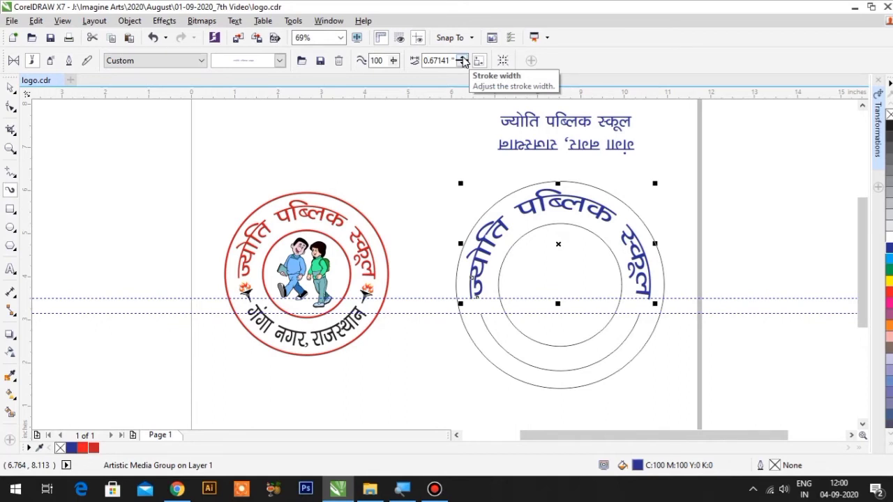
{"action": "left_click", "coordinate": [464, 59]}
{"action": "left_click", "coordinate": [463, 59]}
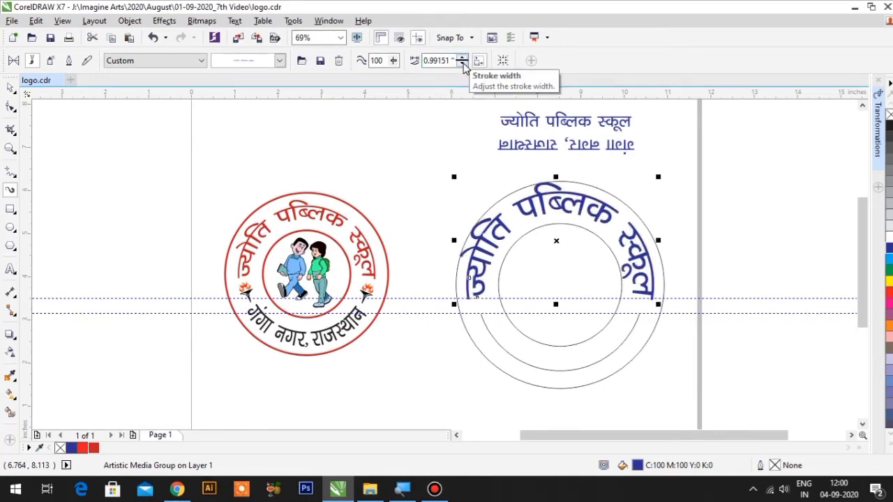
{"action": "left_click", "coordinate": [463, 60]}
{"action": "left_click", "coordinate": [462, 57]}
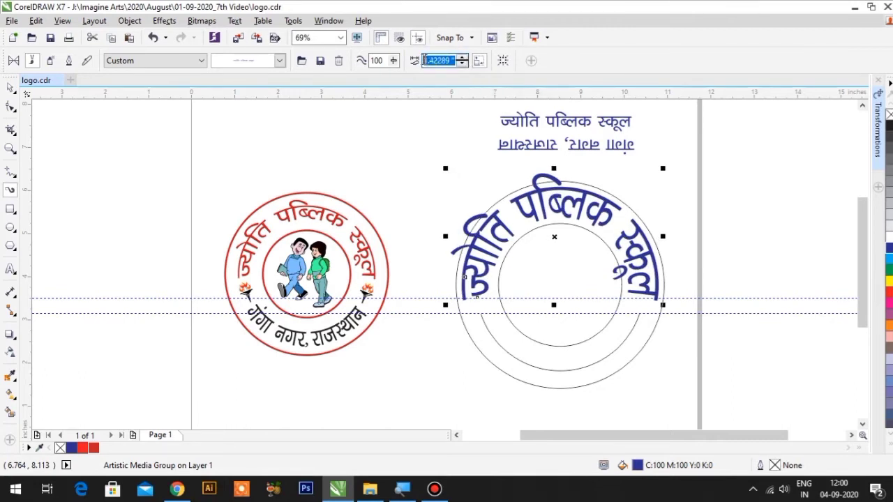
{"action": "type", "text": "0."}
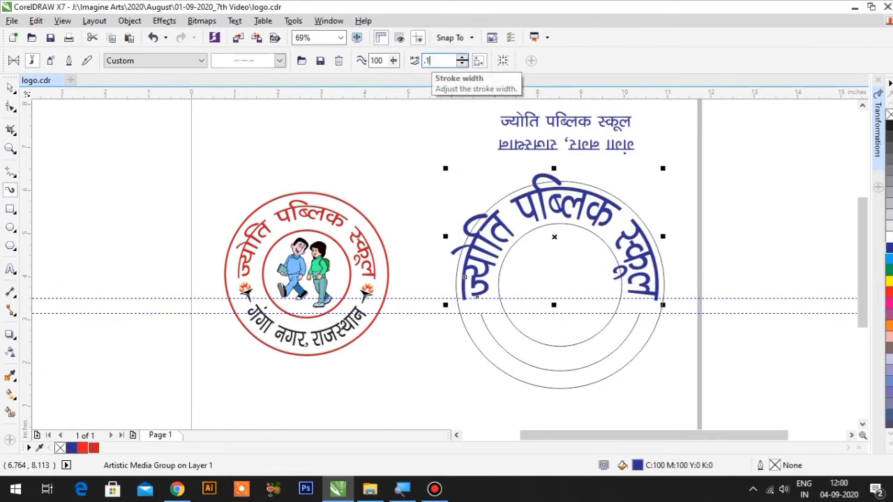
{"action": "type", "text": "1"}
{"action": "key", "text": "Return"}
- Increase the school-name stroke width step by step to 0.66", then deselect it
{"action": "left_click", "coordinate": [462, 57]}
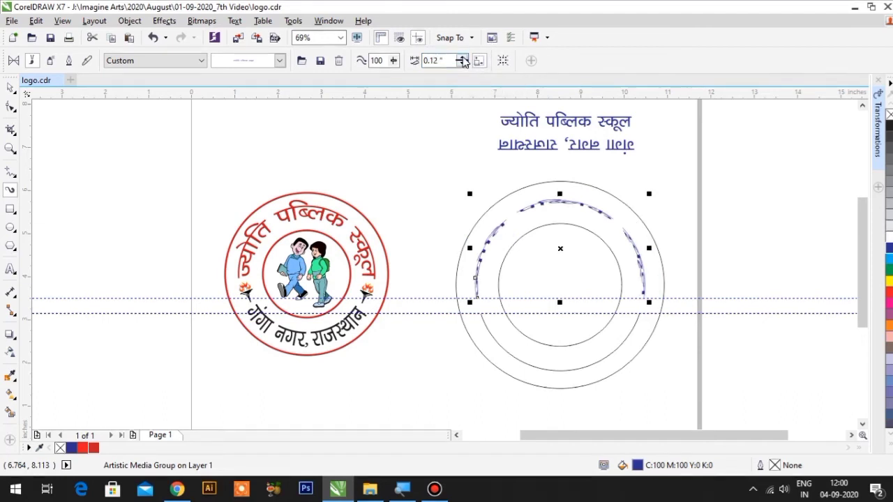
{"action": "left_click", "coordinate": [461, 57]}
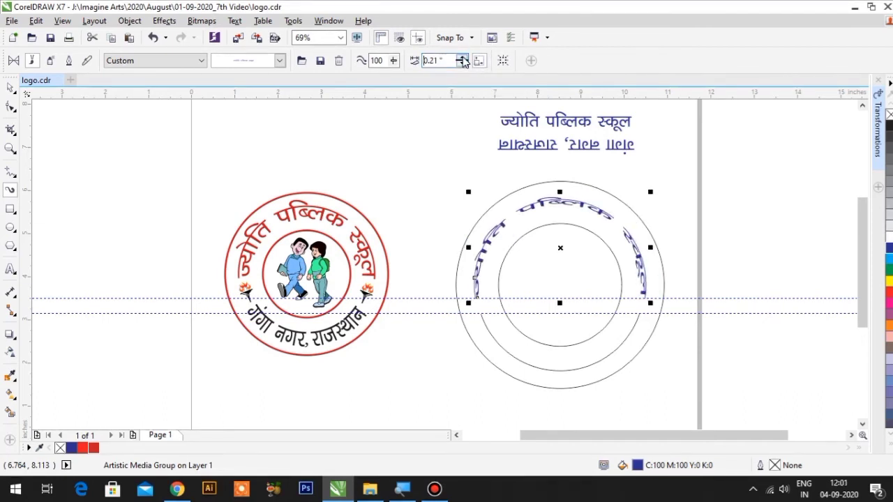
{"action": "left_click", "coordinate": [461, 57]}
{"action": "left_click", "coordinate": [461, 57]}
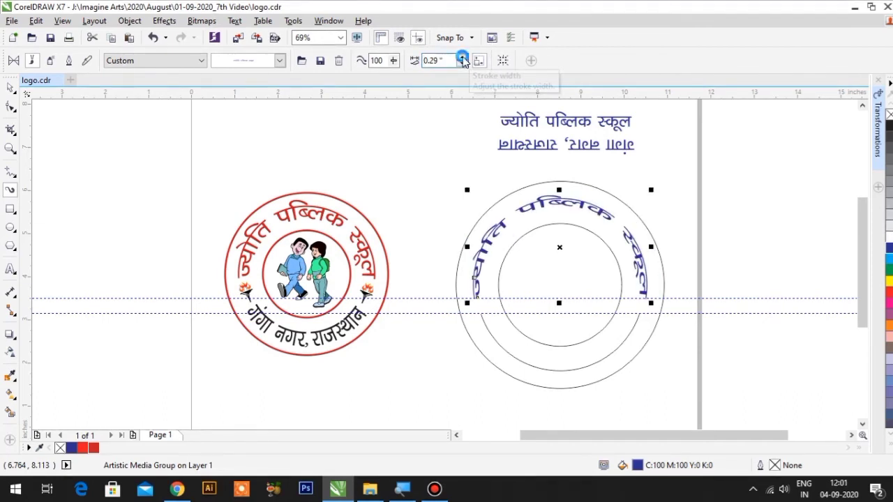
{"action": "left_click", "coordinate": [461, 57]}
{"action": "left_click", "coordinate": [462, 57]}
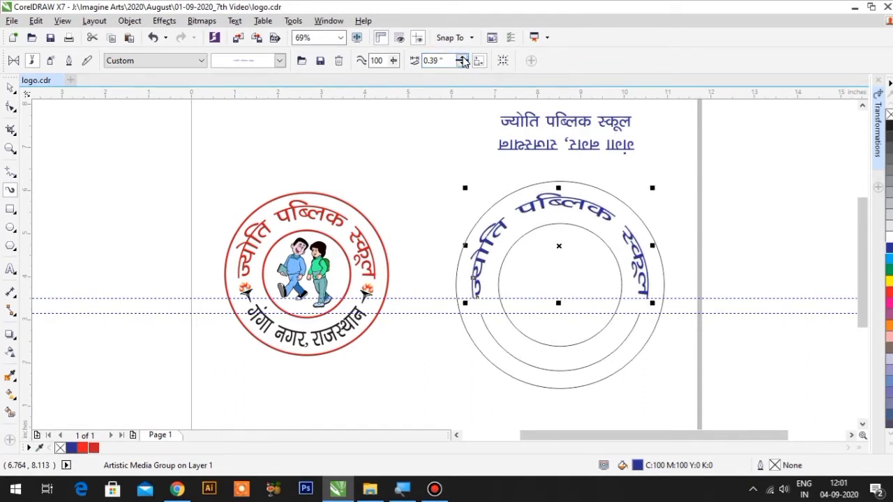
{"action": "left_click", "coordinate": [461, 58]}
{"action": "left_click", "coordinate": [462, 58]}
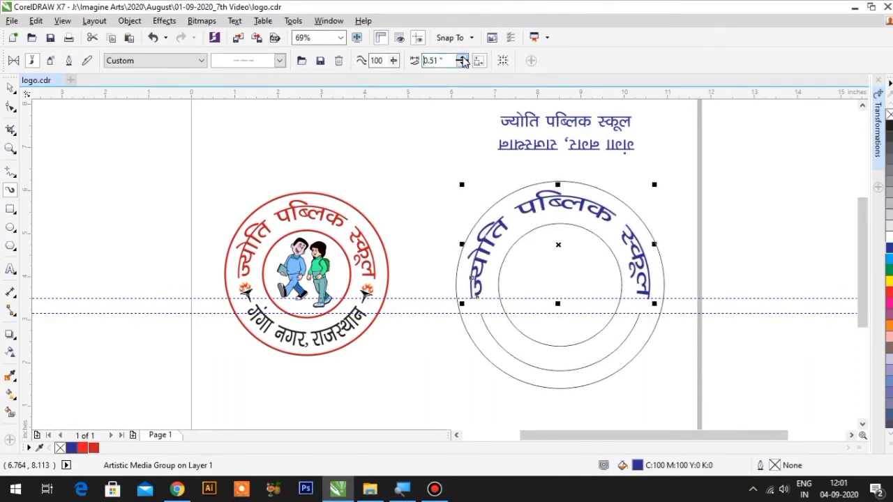
{"action": "left_click", "coordinate": [462, 58]}
{"action": "left_click", "coordinate": [461, 58]}
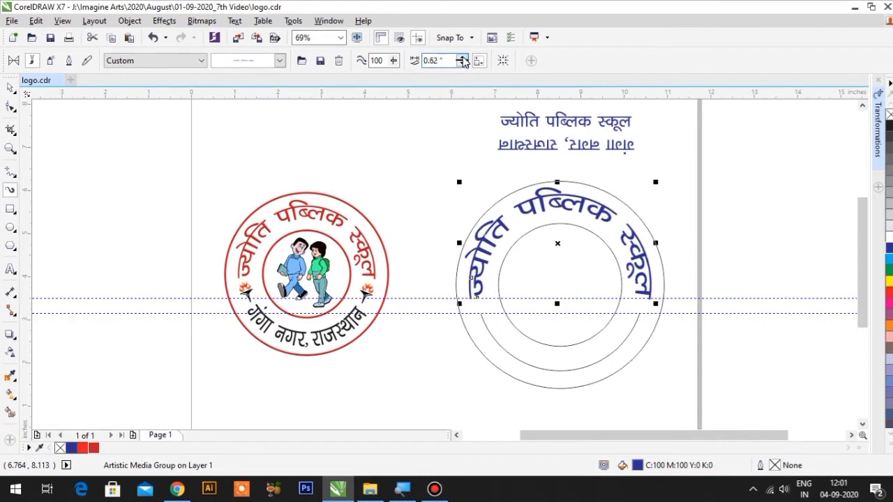
{"action": "left_click", "coordinate": [461, 58]}
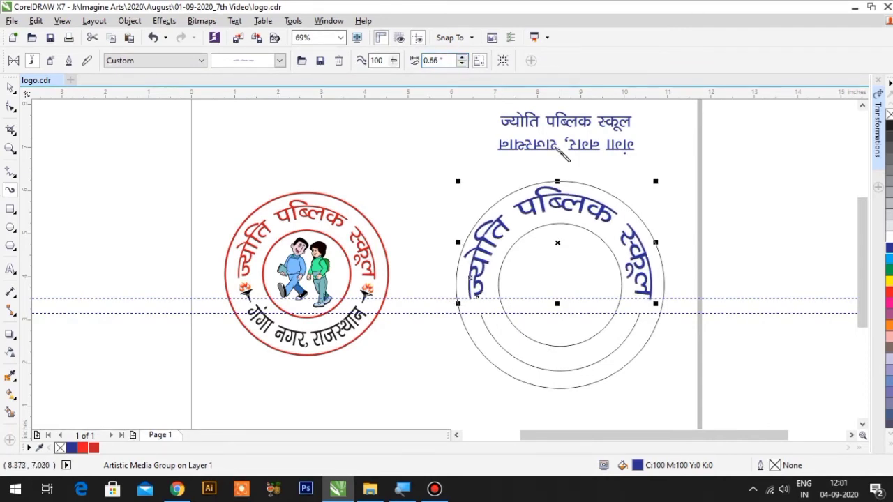
{"action": "left_click", "coordinate": [11, 86]}
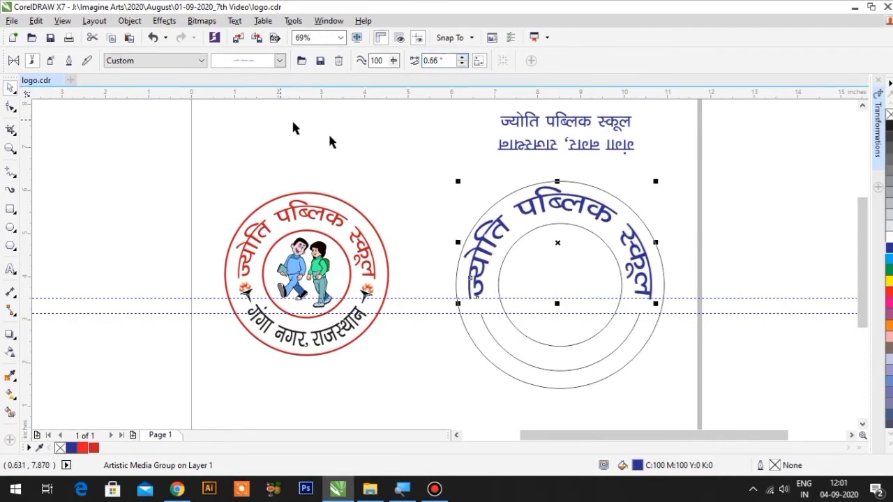
{"action": "left_click", "coordinate": [296, 128]}
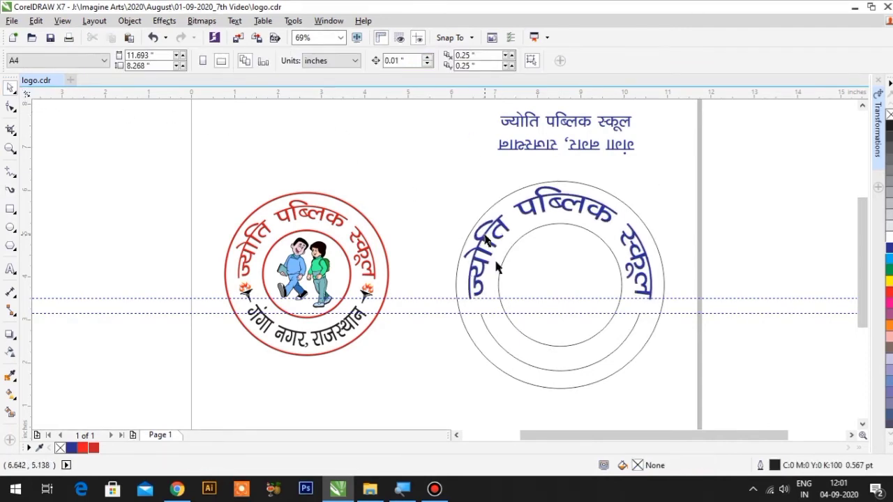
- Apply the place-name Artistic Media preset to the lower arc at 0.79131" width
{"action": "left_click", "coordinate": [527, 370]}
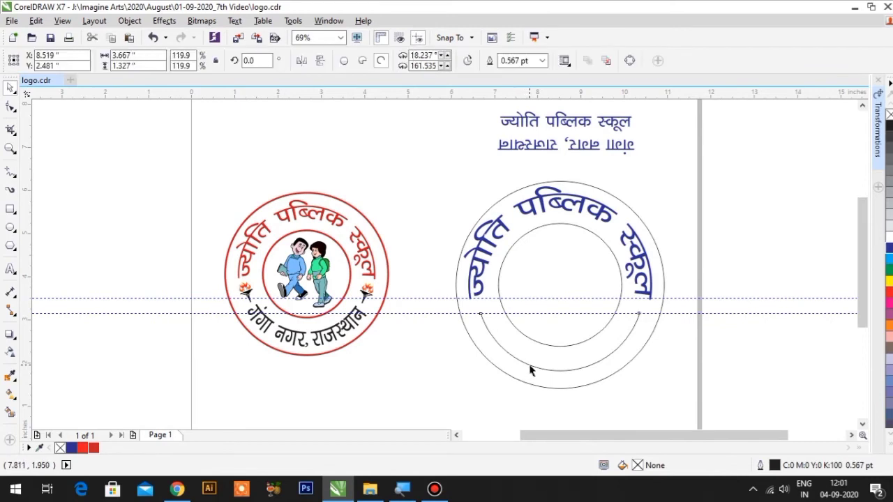
{"action": "left_click", "coordinate": [9, 192]}
{"action": "left_click", "coordinate": [279, 60]}
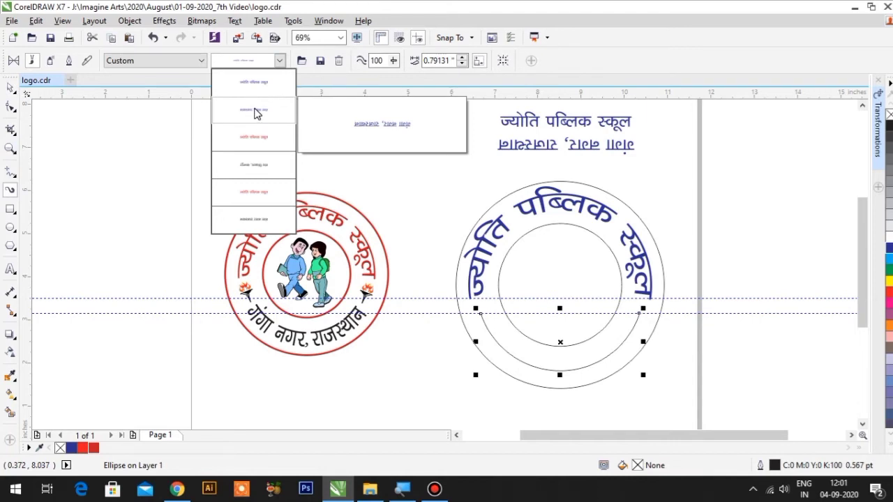
{"action": "left_click", "coordinate": [255, 114]}
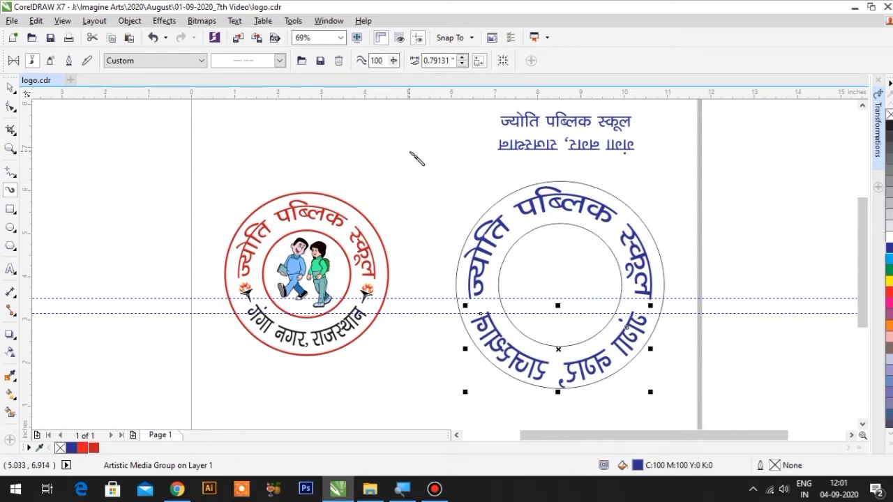
- Mirror the lower place-name arc text so it reads upright along the ring's bottom
{"action": "scroll", "coordinate": [417, 162], "scroll_direction": "down", "scroll_amount": 2}
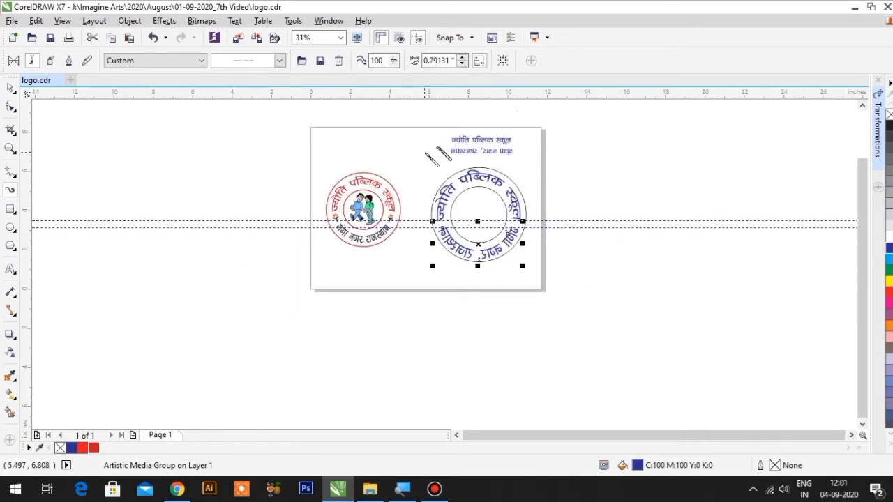
{"action": "scroll", "coordinate": [435, 147], "scroll_direction": "up", "scroll_amount": 2}
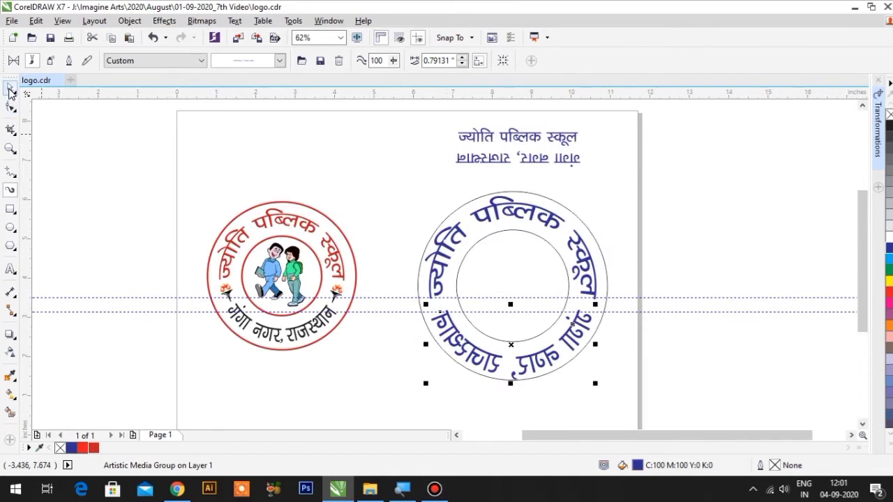
{"action": "left_click", "coordinate": [10, 87]}
{"action": "left_click", "coordinate": [135, 193]}
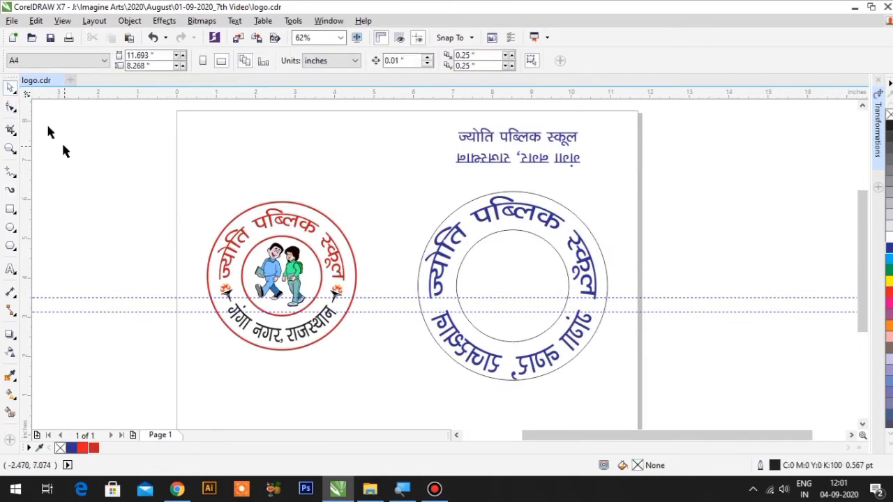
{"action": "left_click", "coordinate": [560, 160]}
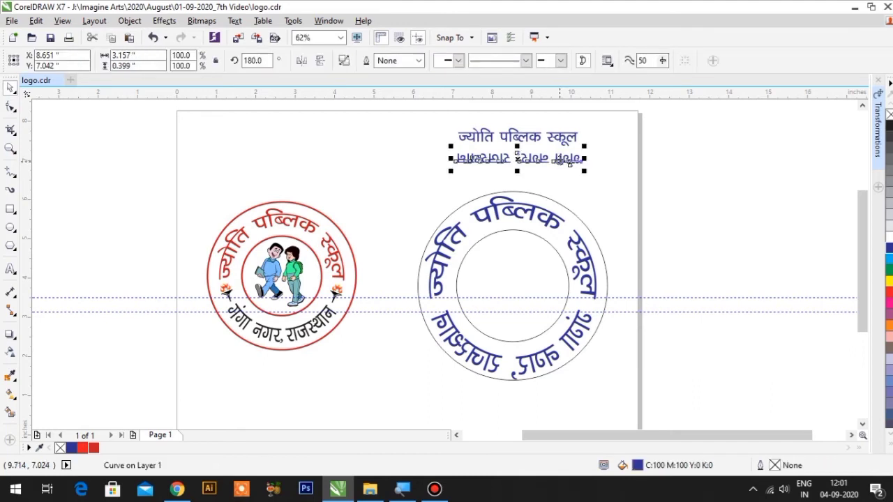
{"action": "left_click", "coordinate": [300, 62]}
{"action": "left_click", "coordinate": [564, 176]}
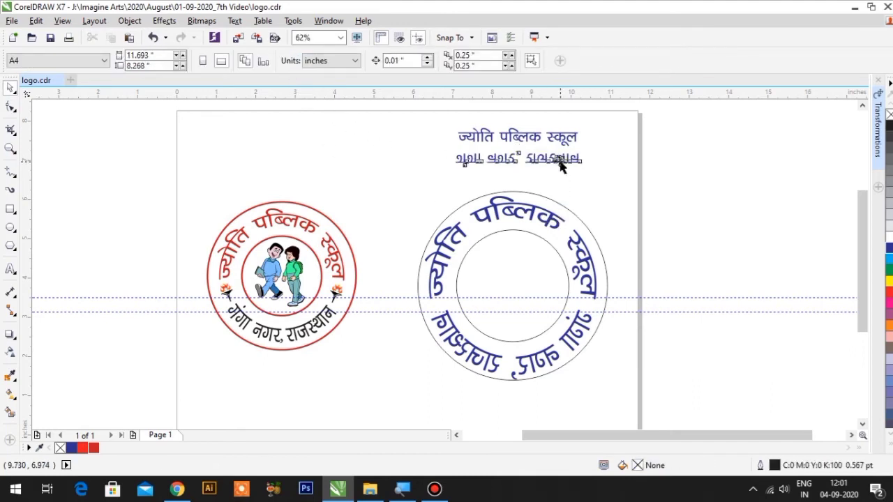
{"action": "left_click", "coordinate": [559, 161]}
{"action": "left_click", "coordinate": [594, 327]}
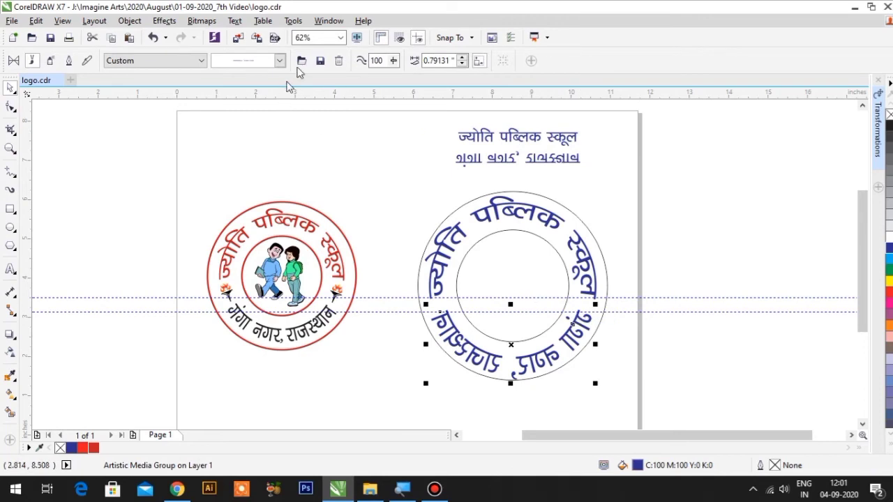
{"action": "left_click", "coordinate": [405, 236]}
{"action": "double_click", "coordinate": [446, 333]}
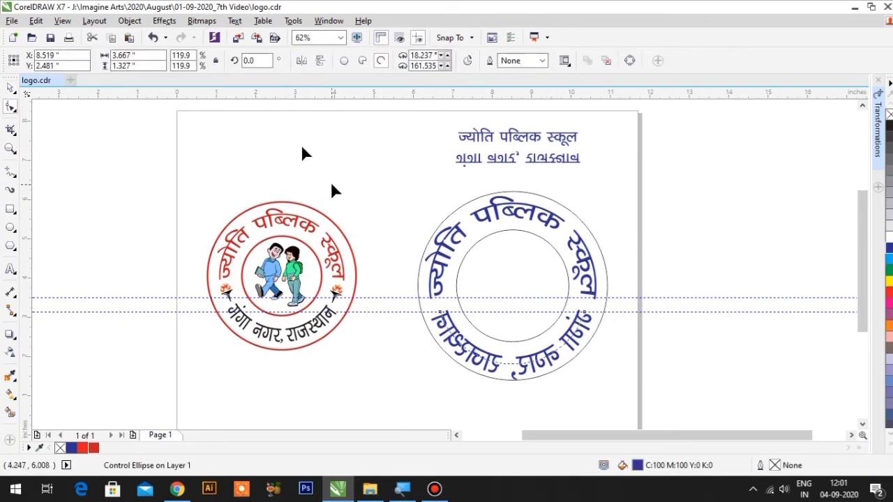
{"action": "left_click", "coordinate": [300, 62]}
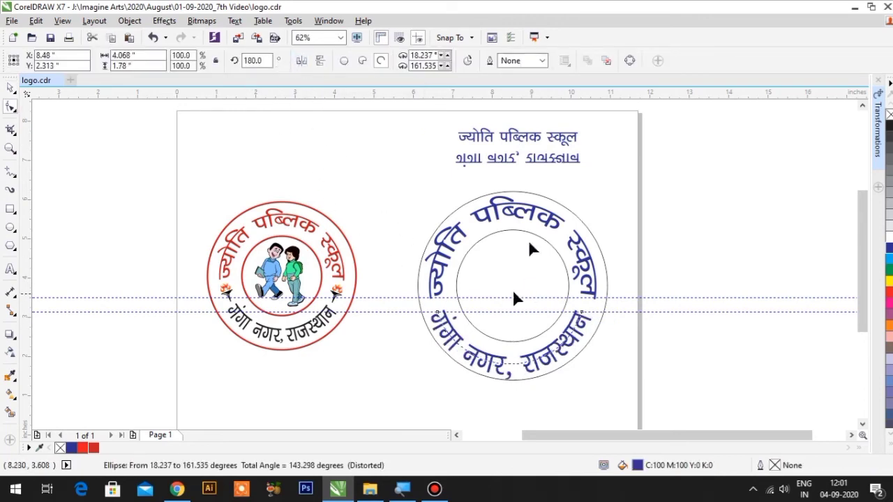
- Delete the place-name line and the title ज्योति पब्लिक स्कूल above the logo
{"action": "left_click", "coordinate": [9, 87]}
{"action": "left_click", "coordinate": [512, 170]}
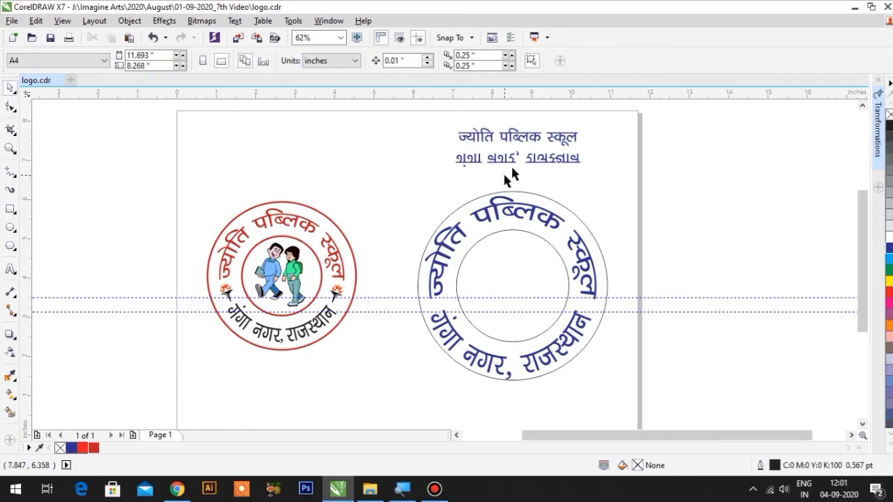
{"action": "left_click", "coordinate": [547, 158]}
{"action": "key", "text": "Delete"}
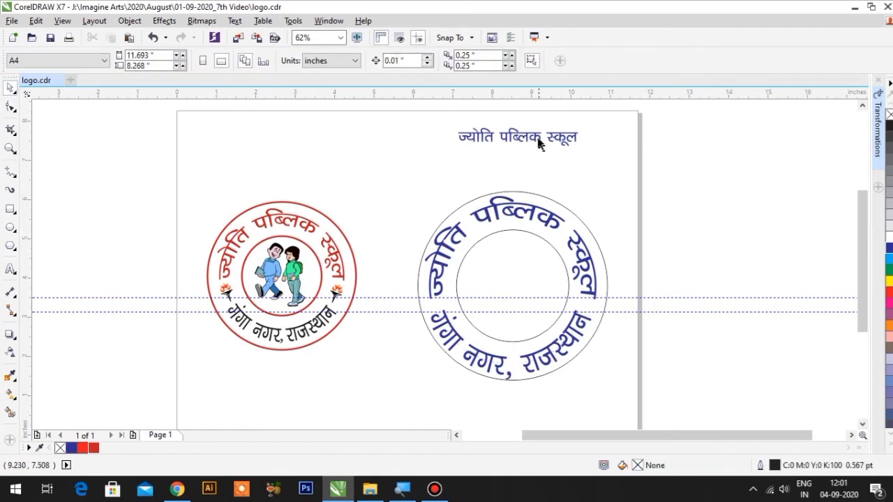
{"action": "left_click", "coordinate": [531, 141]}
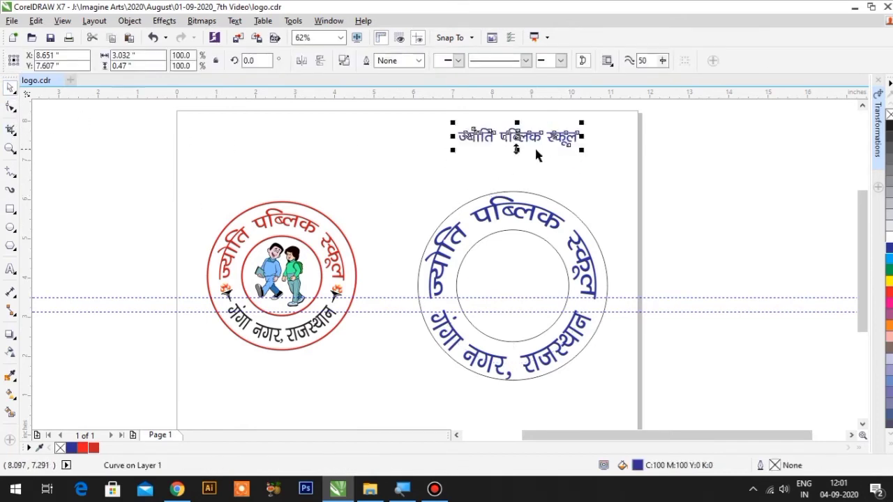
{"action": "key", "text": "Delete"}
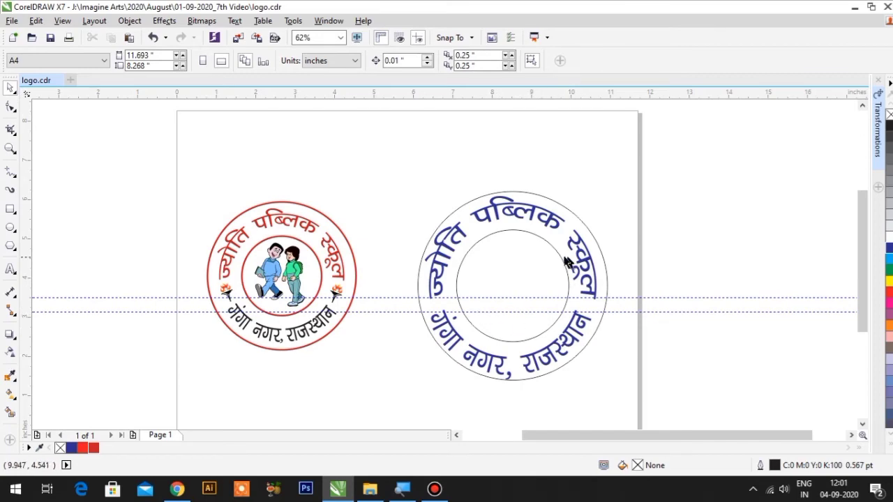
- Set the place-name stroke width to 0.1", then step it up to 0.56"
{"action": "scroll", "coordinate": [553, 300], "scroll_direction": "down", "scroll_amount": 2}
{"action": "scroll", "coordinate": [551, 314], "scroll_direction": "up", "scroll_amount": 2}
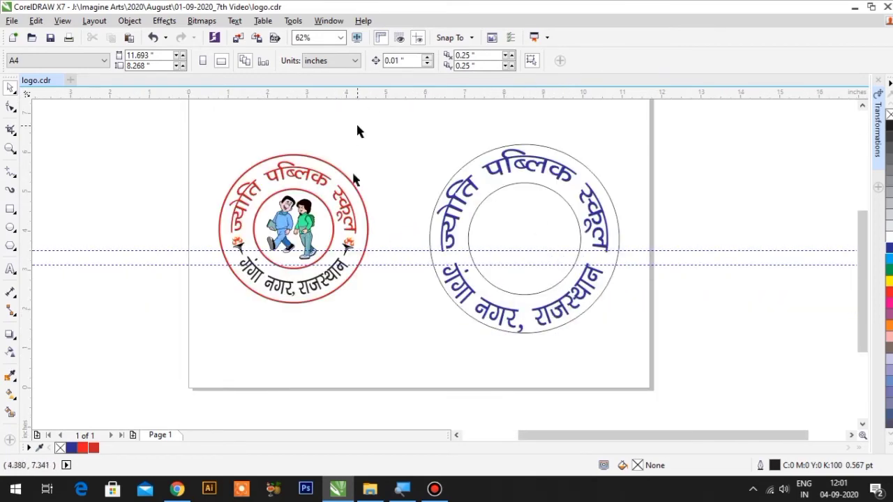
{"action": "scroll", "coordinate": [571, 296], "scroll_direction": "up", "scroll_amount": 3}
{"action": "left_click", "coordinate": [574, 292]}
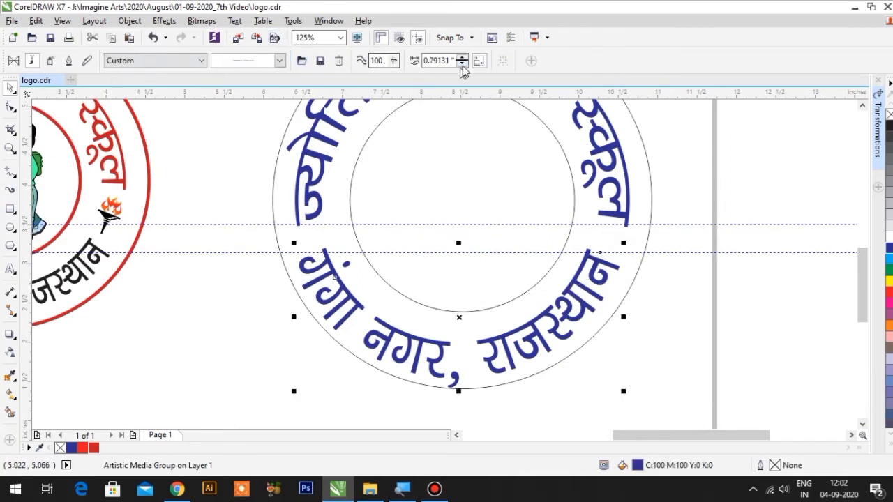
{"action": "left_click_drag", "start_coordinate": [461, 58], "coordinate": [452, 61]}
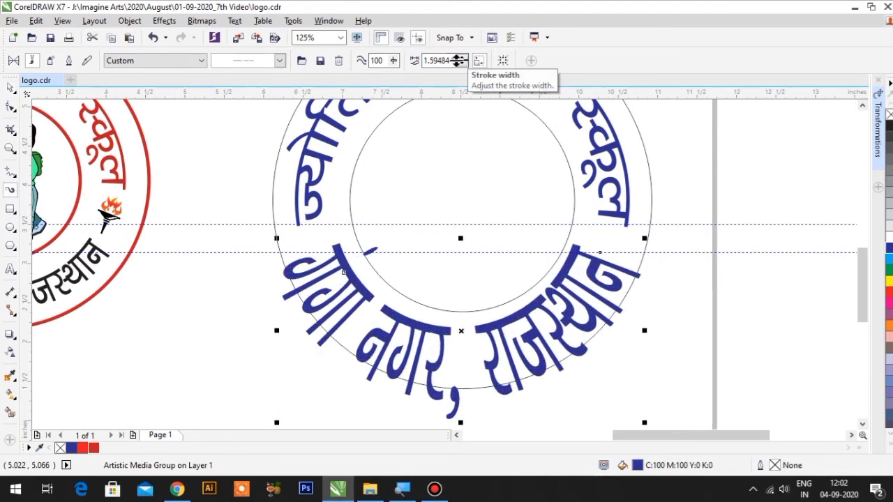
{"action": "double_click", "coordinate": [438, 60]}
{"action": "type", "text": "0.1"}
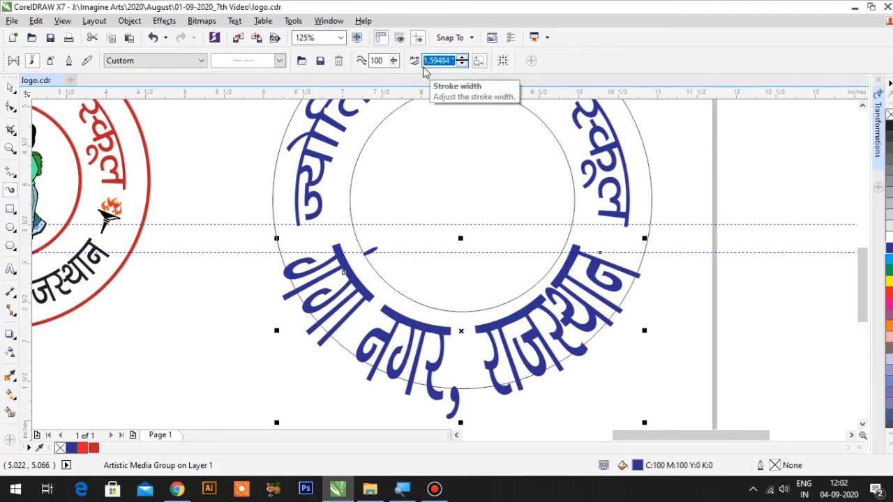
{"action": "key", "text": "Return"}
{"action": "left_click", "coordinate": [462, 58]}
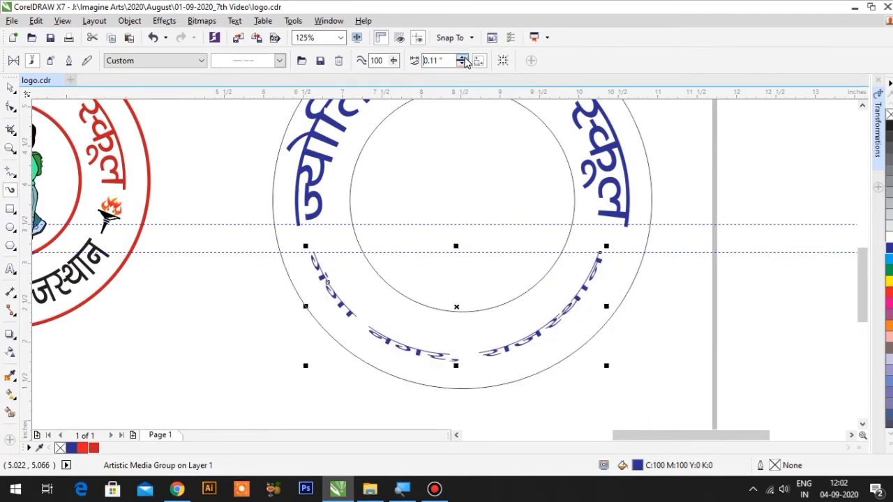
{"action": "left_click", "coordinate": [462, 58]}
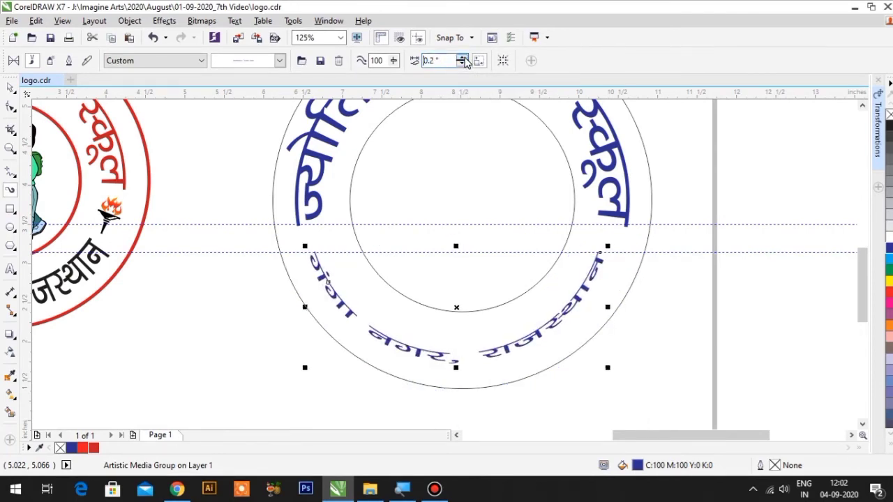
{"action": "left_click", "coordinate": [462, 58]}
{"action": "left_click", "coordinate": [462, 59]}
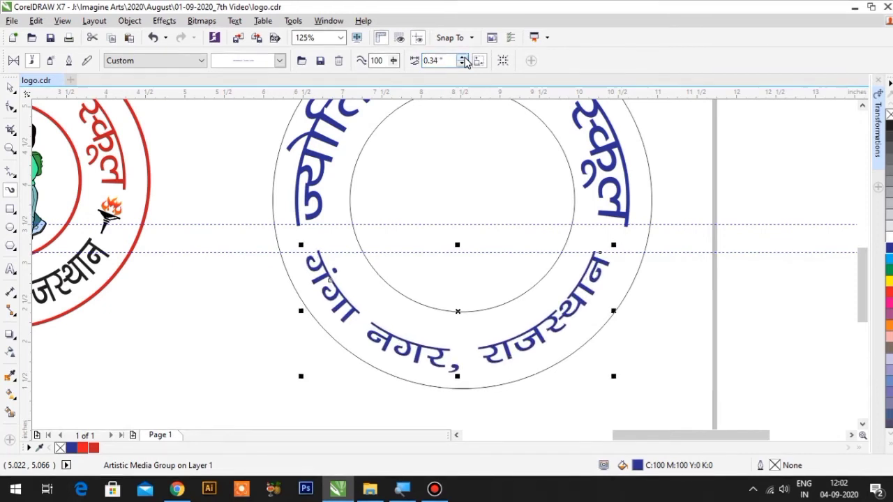
{"action": "left_click", "coordinate": [463, 59]}
{"action": "left_click", "coordinate": [463, 58]}
{"action": "left_click", "coordinate": [462, 58]}
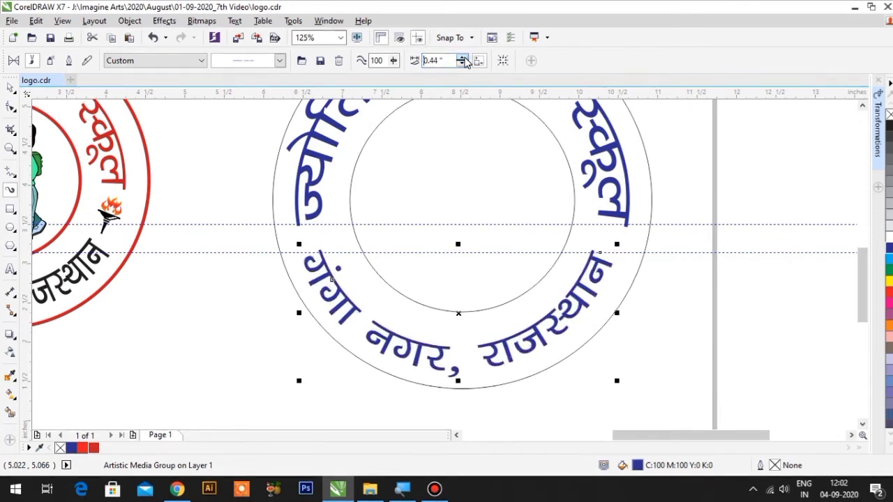
{"action": "left_click", "coordinate": [462, 59]}
{"action": "left_click", "coordinate": [462, 59]}
{"action": "left_click", "coordinate": [463, 59]}
{"action": "left_click", "coordinate": [462, 59]}
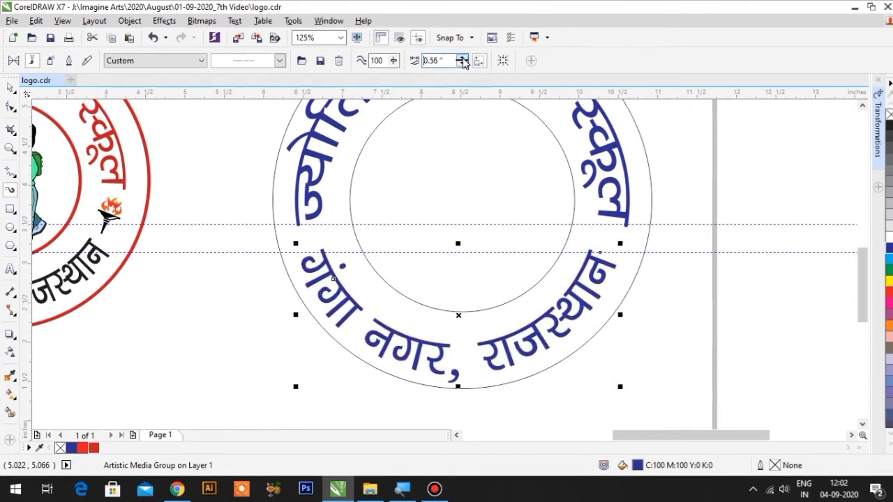
- Nudge the bottom arc text slightly to the right within the ring
{"action": "scroll", "coordinate": [530, 268], "scroll_direction": "down", "scroll_amount": 1}
{"action": "scroll", "coordinate": [558, 248], "scroll_direction": "up", "scroll_amount": 1}
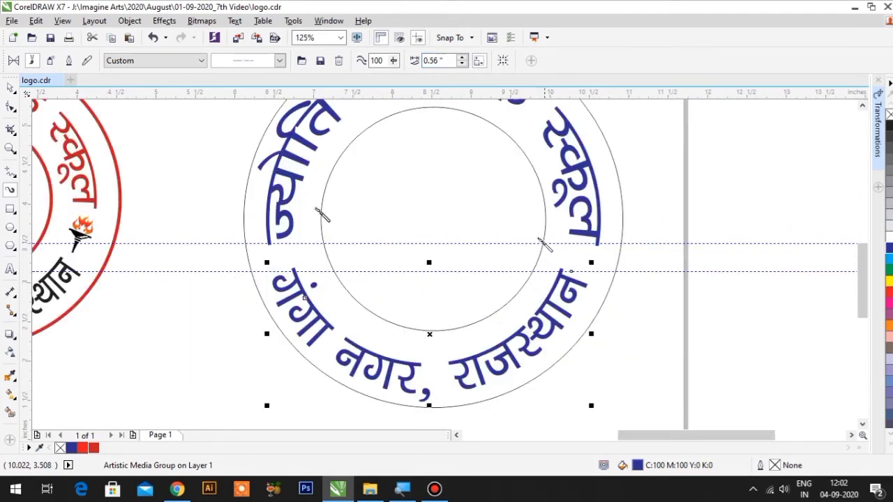
{"action": "scroll", "coordinate": [432, 230], "scroll_direction": "down", "scroll_amount": 1}
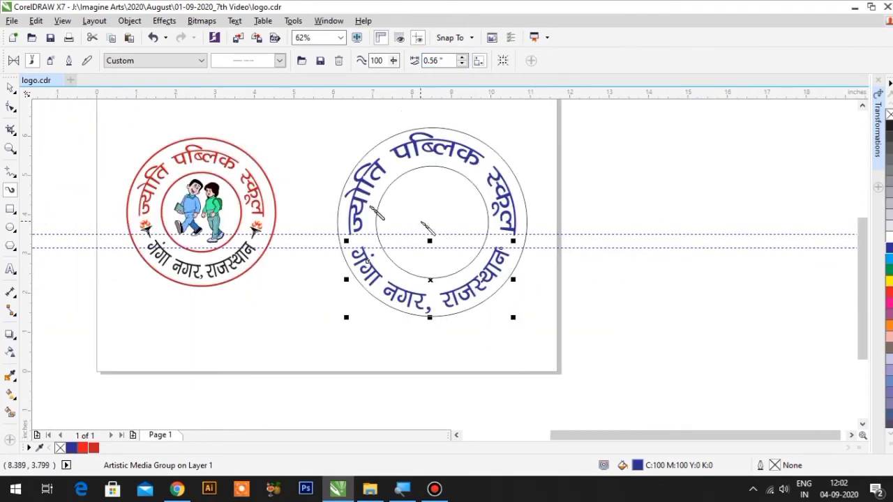
{"action": "left_click", "coordinate": [11, 88]}
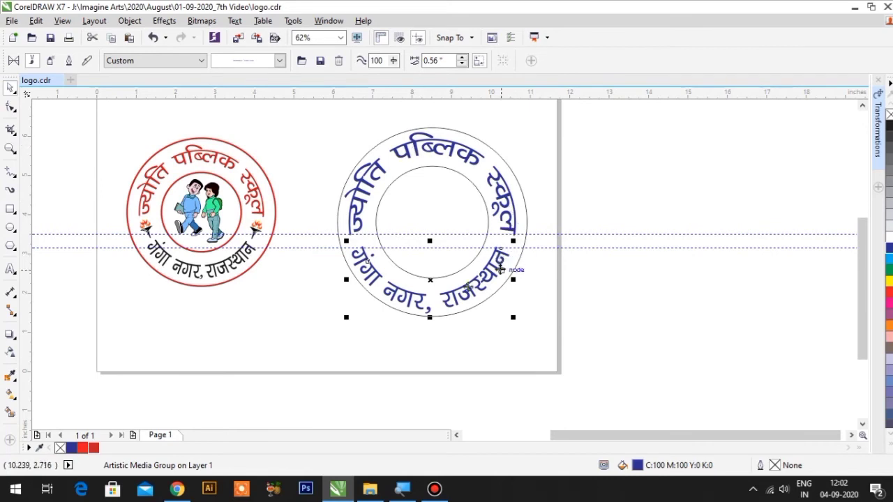
{"action": "scroll", "coordinate": [440, 258], "scroll_direction": "up", "scroll_amount": 1}
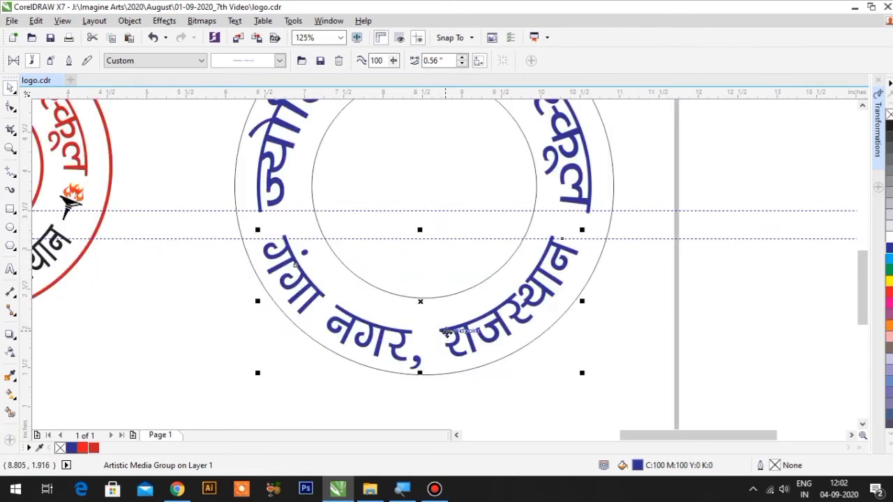
{"action": "left_click_drag", "start_coordinate": [447, 330], "coordinate": [452, 329]}
{"action": "scroll", "coordinate": [486, 314], "scroll_direction": "down", "scroll_amount": 1}
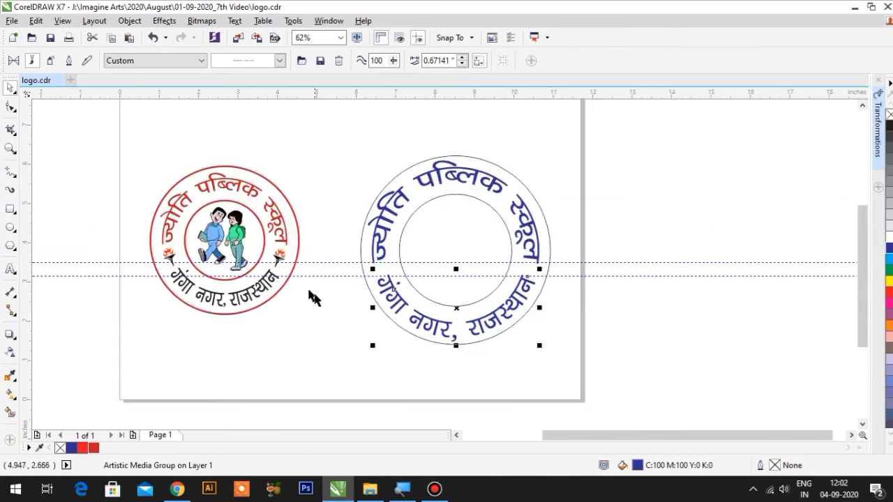
{"action": "left_click", "coordinate": [10, 106]}
- Trim the lower text arc so it spans 29.222–153.103 degrees
{"action": "scroll", "coordinate": [422, 318], "scroll_direction": "up", "scroll_amount": 1}
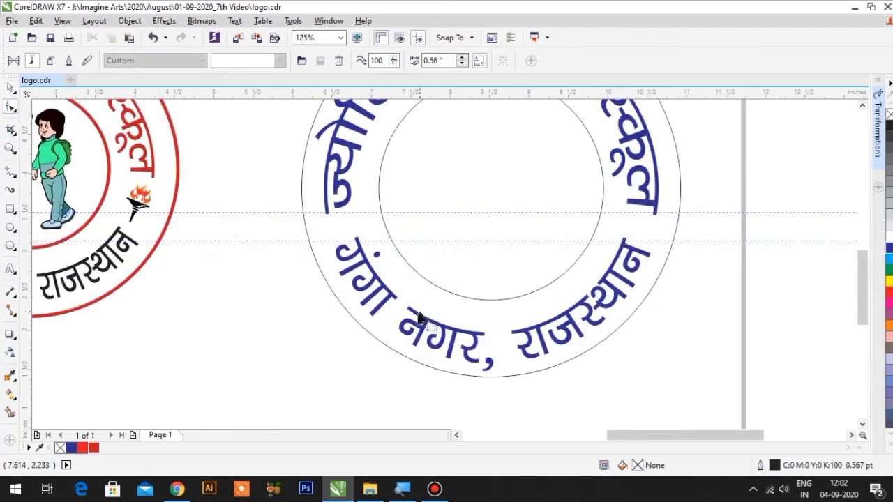
{"action": "left_click", "coordinate": [392, 310]}
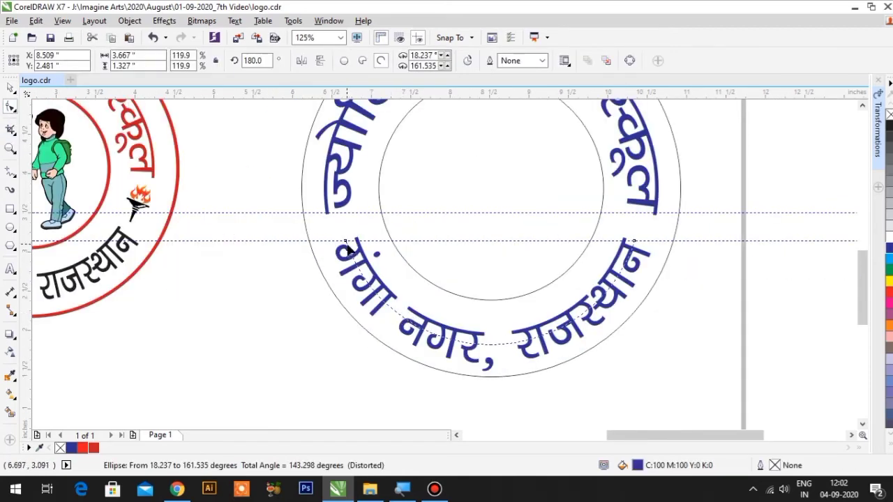
{"action": "left_click_drag", "start_coordinate": [349, 248], "coordinate": [342, 280]}
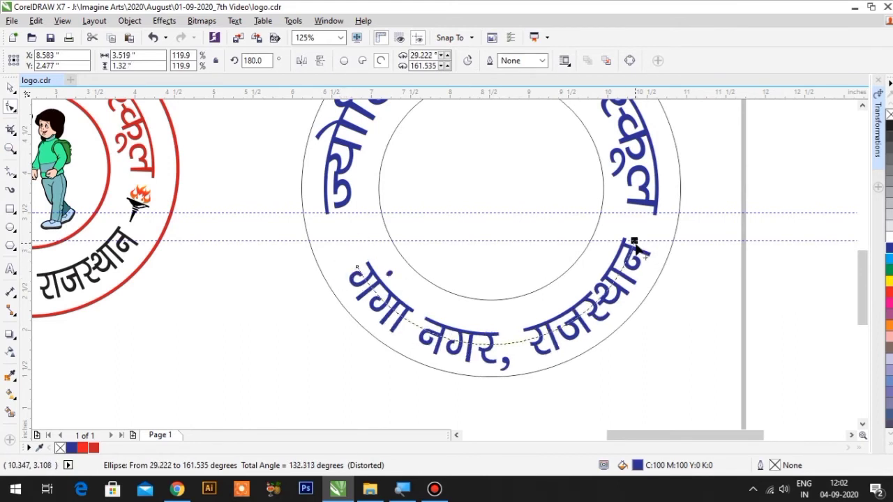
{"action": "left_click_drag", "start_coordinate": [632, 242], "coordinate": [647, 271]}
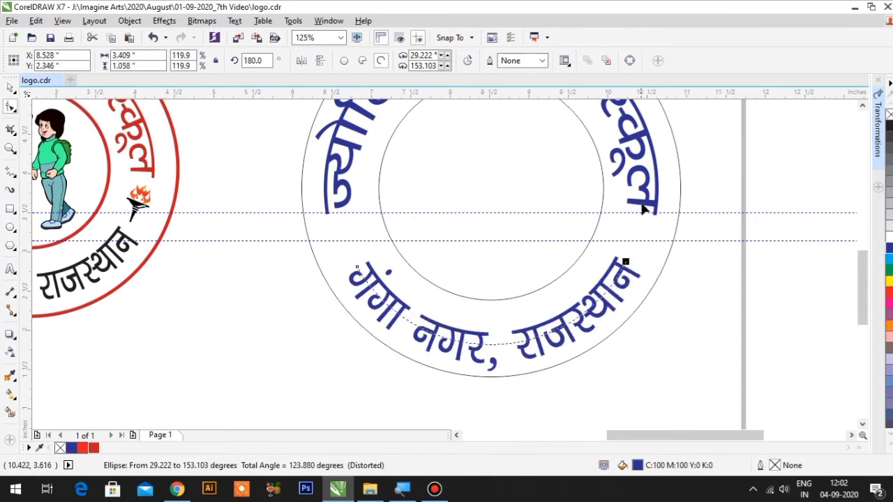
- Trim the upper text arc so it spans 353.467–185.204 degrees
{"action": "left_click", "coordinate": [547, 256]}
{"action": "scroll", "coordinate": [547, 257], "scroll_direction": "down", "scroll_amount": 3}
{"action": "scroll", "coordinate": [542, 174], "scroll_direction": "up", "scroll_amount": 5}
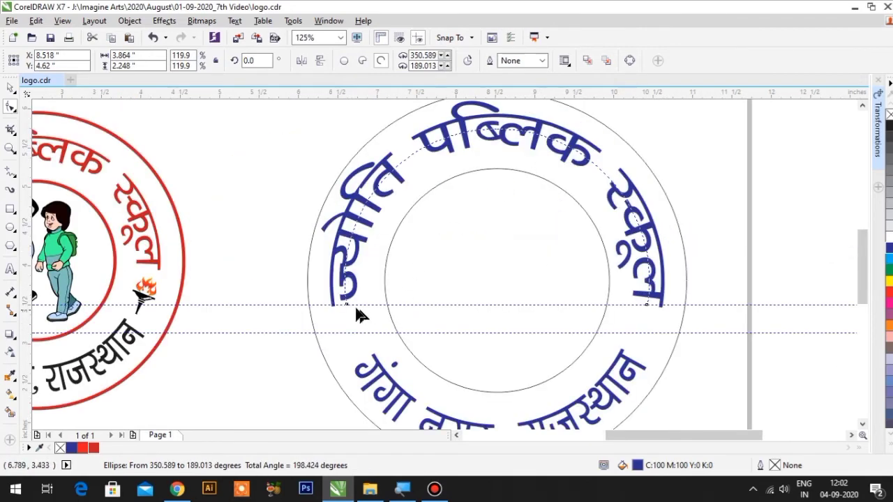
{"action": "left_click_drag", "start_coordinate": [346, 306], "coordinate": [345, 295]}
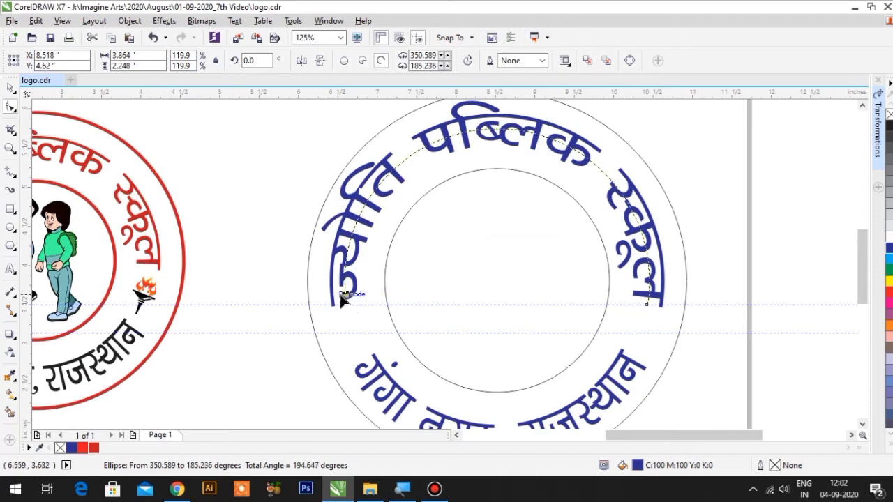
{"action": "left_click_drag", "start_coordinate": [646, 305], "coordinate": [660, 300]}
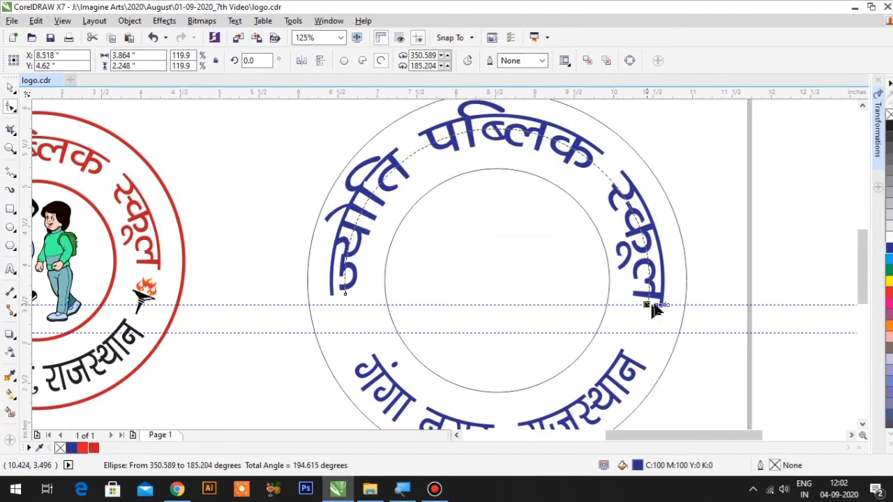
{"action": "scroll", "coordinate": [673, 296], "scroll_direction": "down", "scroll_amount": 2}
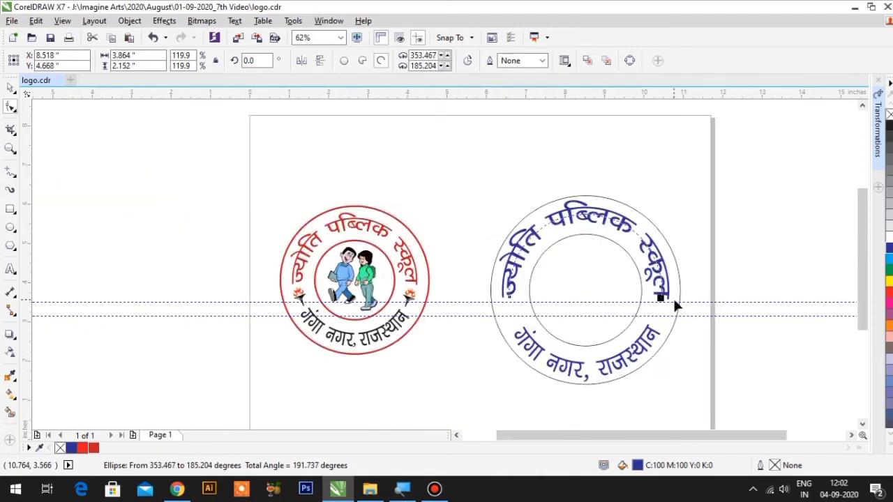
{"action": "key", "text": "space"}
{"action": "left_click", "coordinate": [739, 340]}
- Zoom in on the right logo and fill its गंगा नगर, राजस्थान text black
{"action": "scroll", "coordinate": [633, 228], "scroll_direction": "up", "scroll_amount": 2}
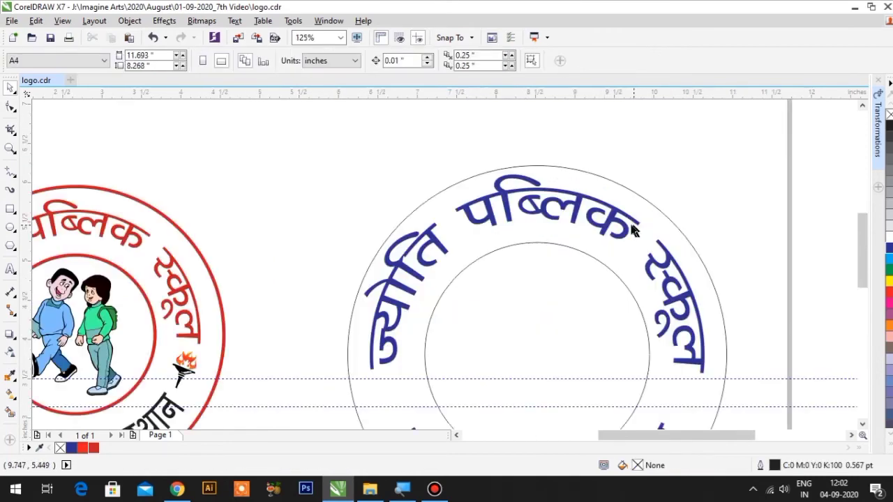
{"action": "left_click", "coordinate": [625, 218]}
{"action": "scroll", "coordinate": [624, 218], "scroll_direction": "up", "scroll_amount": 2}
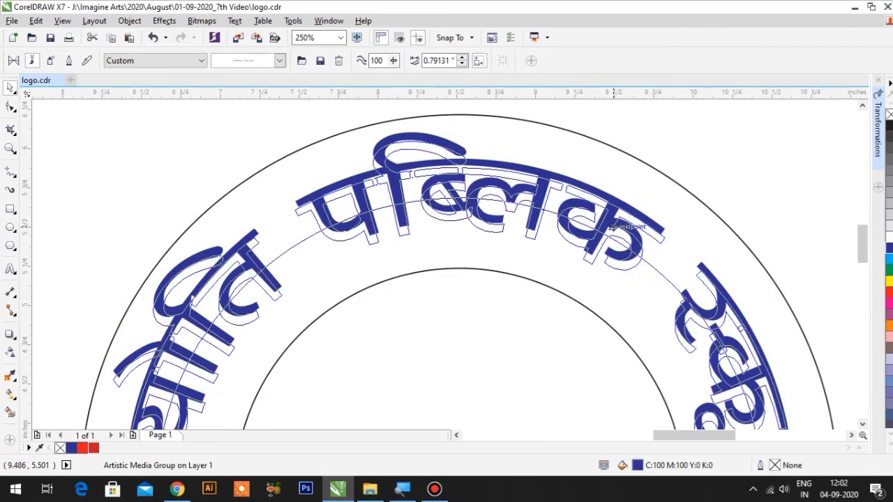
{"action": "scroll", "coordinate": [528, 214], "scroll_direction": "down", "scroll_amount": 4}
{"action": "key", "text": "z"}
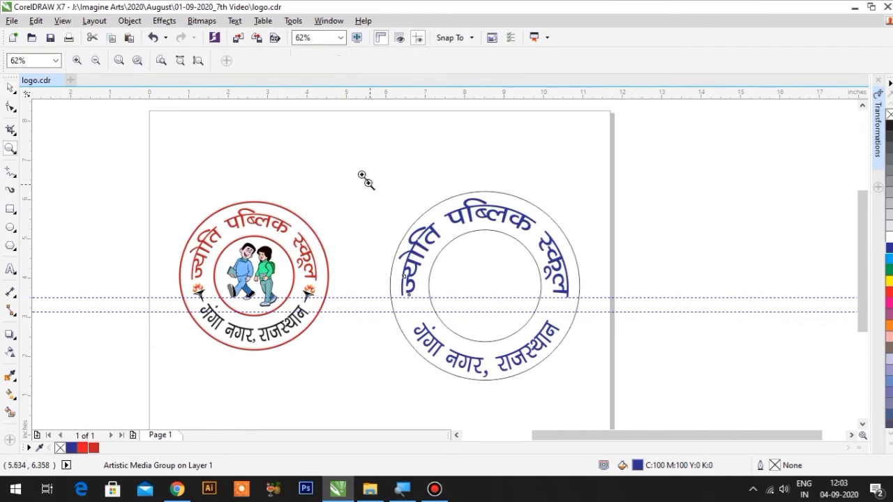
{"action": "left_click_drag", "start_coordinate": [365, 179], "coordinate": [620, 409]}
{"action": "key", "text": "space"}
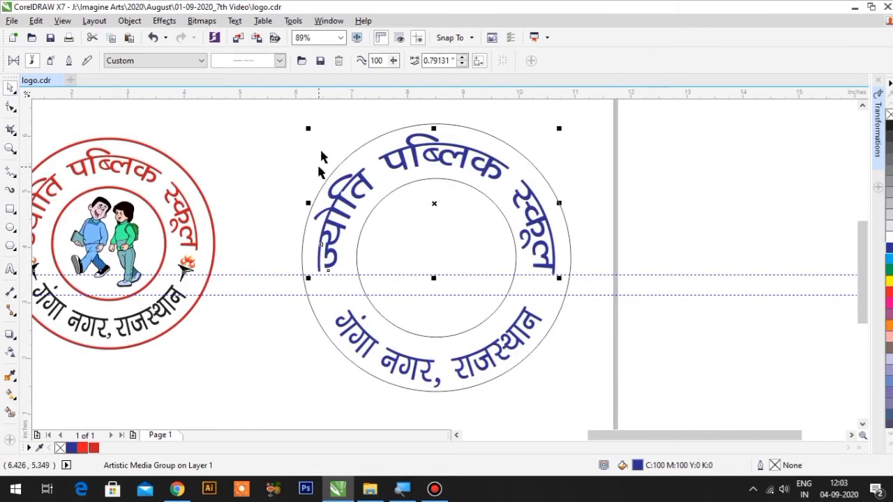
{"action": "left_click", "coordinate": [480, 106]}
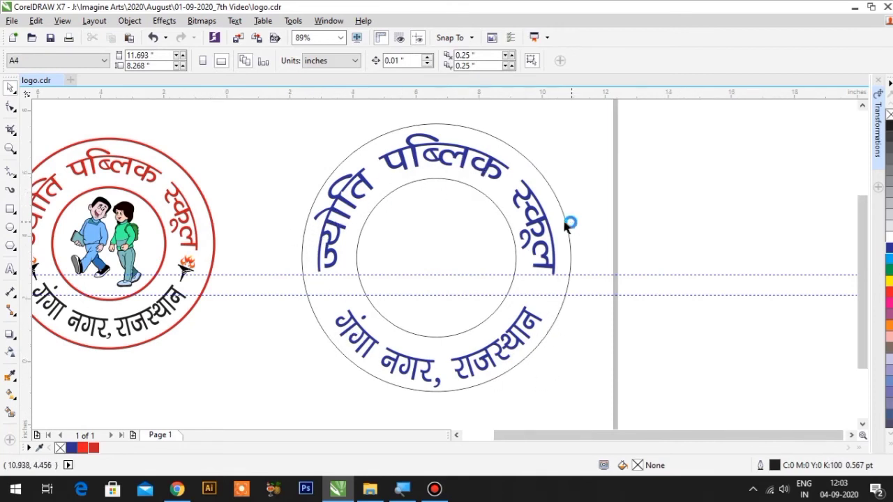
{"action": "scroll", "coordinate": [488, 209], "scroll_direction": "down", "scroll_amount": 3}
{"action": "scroll", "coordinate": [489, 209], "scroll_direction": "up", "scroll_amount": 3}
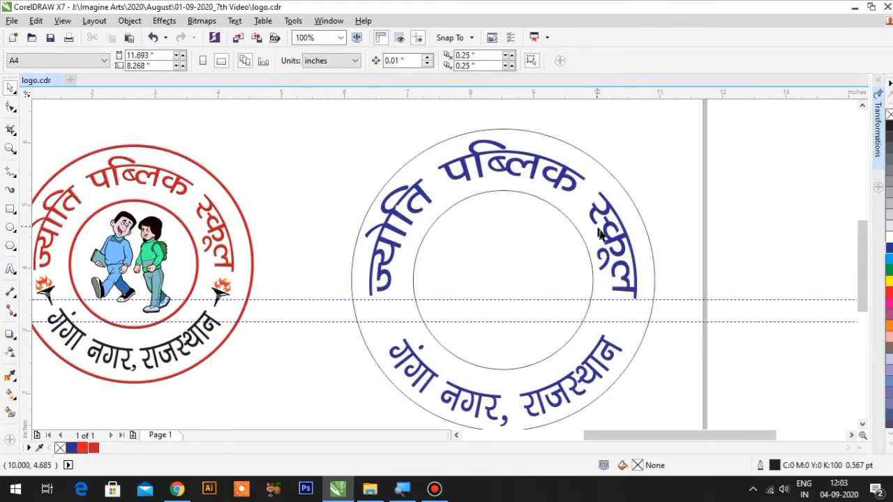
{"action": "left_click", "coordinate": [572, 384]}
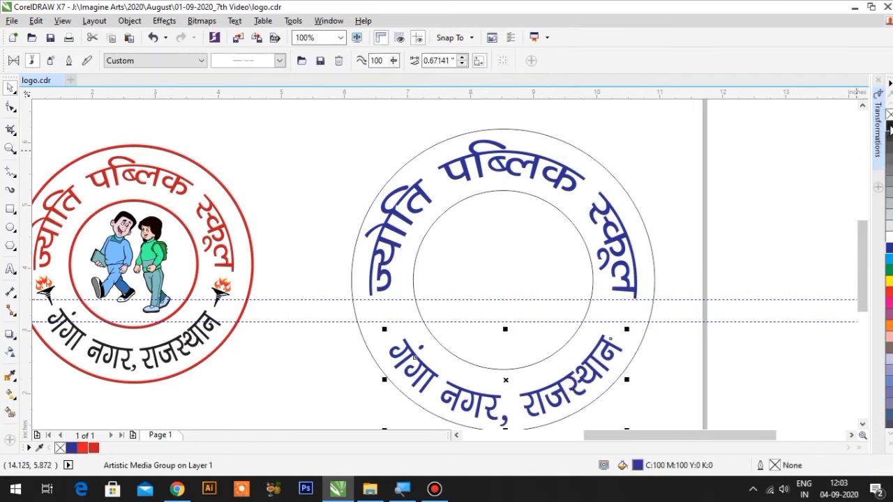
{"action": "left_click", "coordinate": [889, 125]}
{"action": "left_click", "coordinate": [454, 297]}
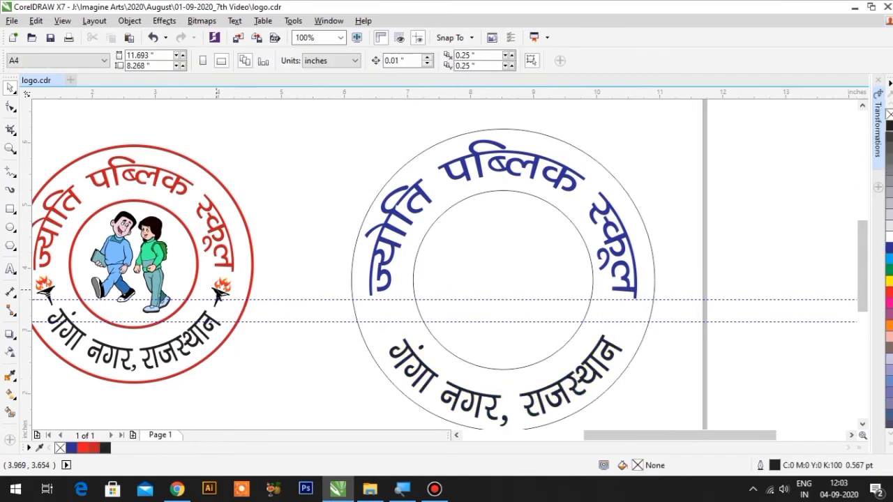
{"action": "left_click", "coordinate": [216, 288]}
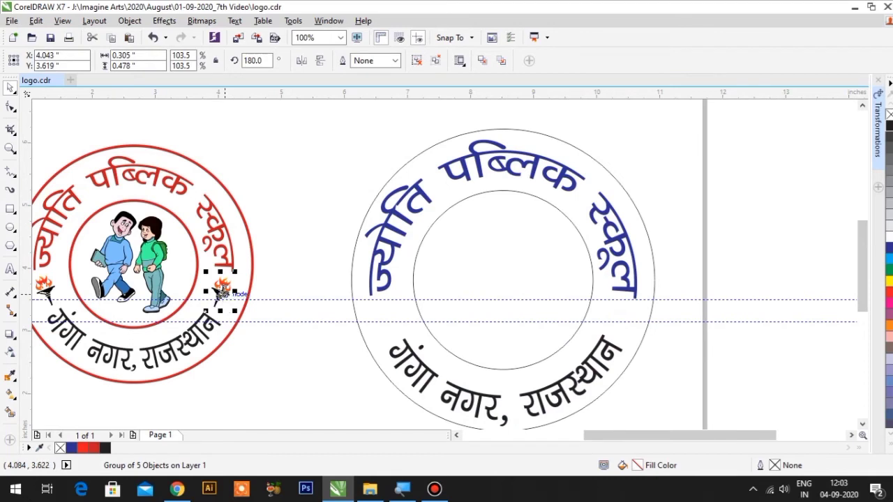
- Copy the red logo's torch into the right ring, with a mirrored copy on the left edge
{"action": "left_click_drag", "start_coordinate": [222, 291], "coordinate": [480, 310]}
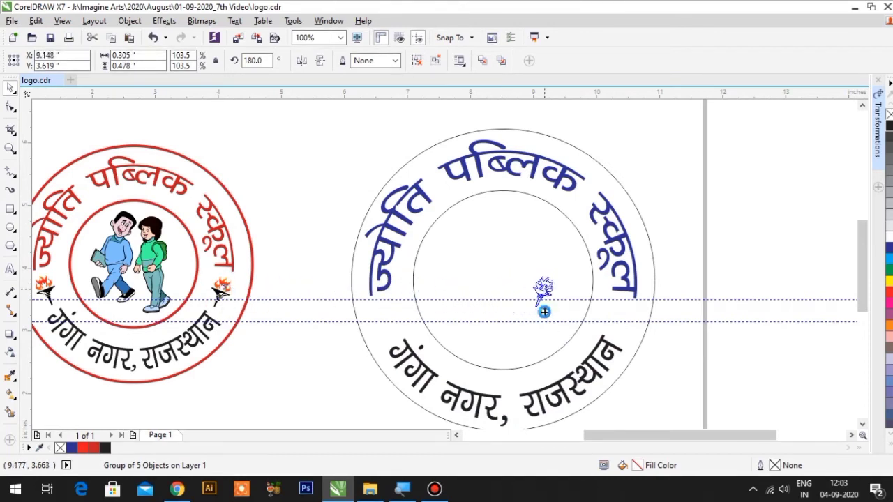
{"action": "mouse_move", "coordinate": [479, 310]}
{"action": "left_mouse_down"}
{"action": "mouse_move", "coordinate": [618, 321]}
{"action": "mouse_move", "coordinate": [650, 339]}
{"action": "left_mouse_up"}
{"action": "scroll", "coordinate": [631, 340], "scroll_direction": "up", "scroll_amount": 2}
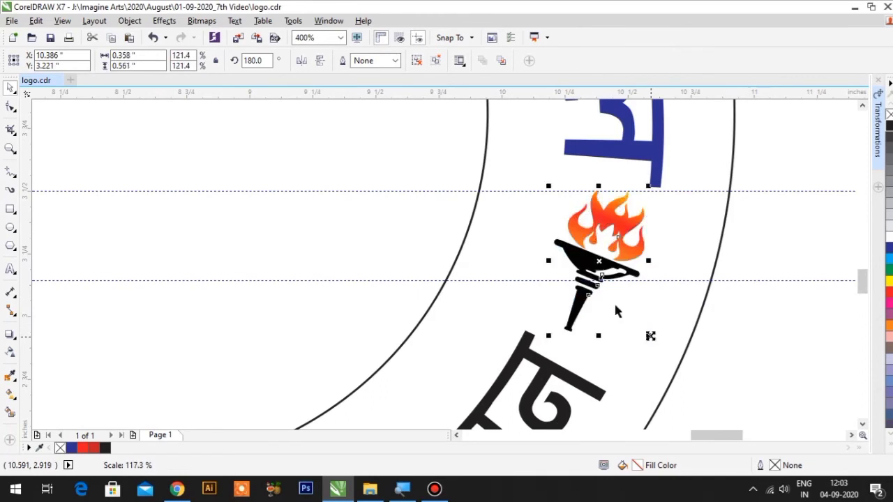
{"action": "scroll", "coordinate": [601, 281], "scroll_direction": "down", "scroll_amount": 2}
{"action": "mouse_move", "coordinate": [621, 280]}
{"action": "left_mouse_down"}
{"action": "mouse_move", "coordinate": [566, 280]}
{"action": "mouse_move", "coordinate": [461, 306]}
{"action": "mouse_move", "coordinate": [366, 307]}
{"action": "left_mouse_up"}
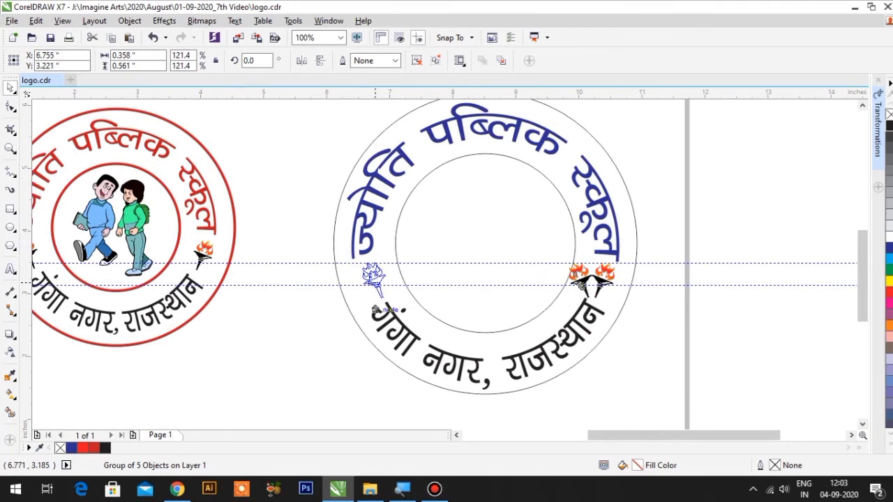
{"action": "left_click_drag", "start_coordinate": [365, 307], "coordinate": [366, 303]}
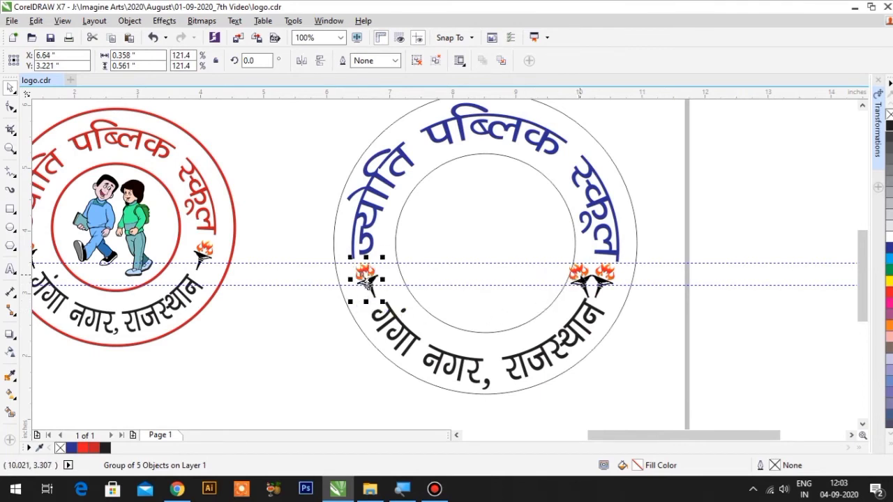
{"action": "left_click", "coordinate": [579, 282]}
{"action": "key", "text": "Escape"}
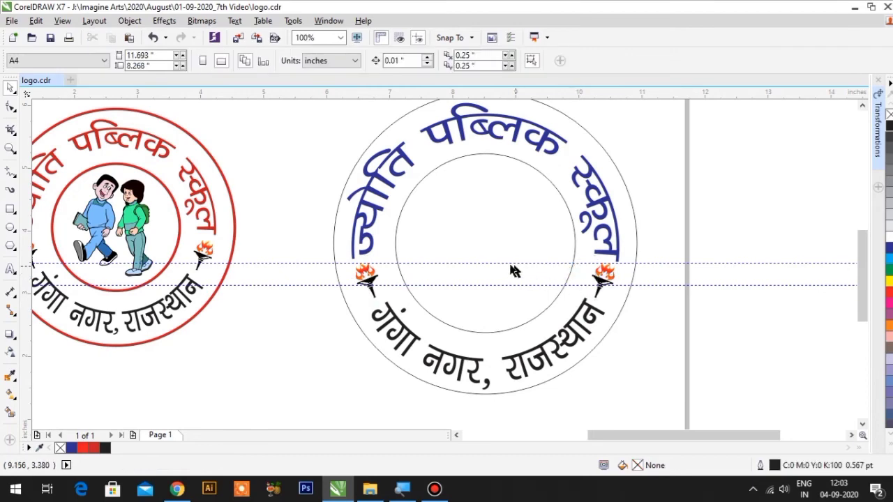
{"action": "scroll", "coordinate": [512, 269], "scroll_direction": "down", "scroll_amount": 3}
{"action": "scroll", "coordinate": [590, 273], "scroll_direction": "up", "scroll_amount": 3}
{"action": "left_click", "coordinate": [565, 245]}
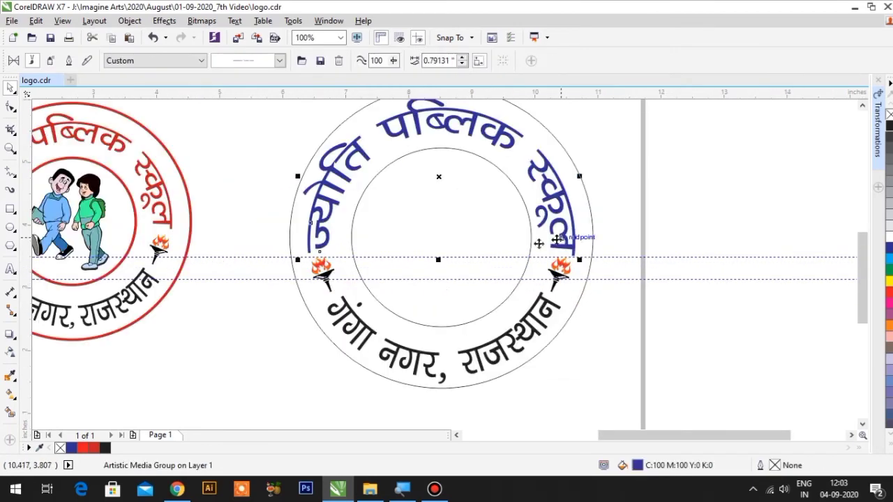
- Adjust the start and end angles of the top school-name arc
{"action": "left_click", "coordinate": [10, 106]}
{"action": "left_click", "coordinate": [562, 256]}
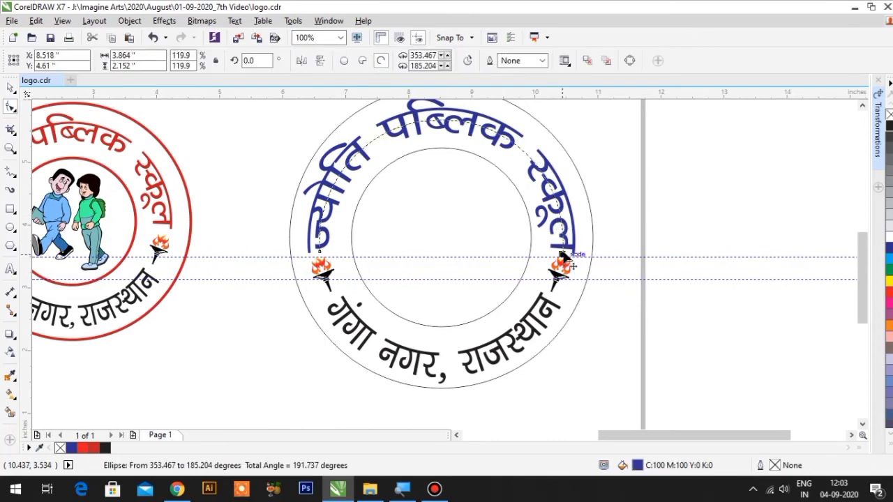
{"action": "left_click_drag", "start_coordinate": [564, 257], "coordinate": [582, 249]}
{"action": "scroll", "coordinate": [309, 254], "scroll_direction": "up", "scroll_amount": 2}
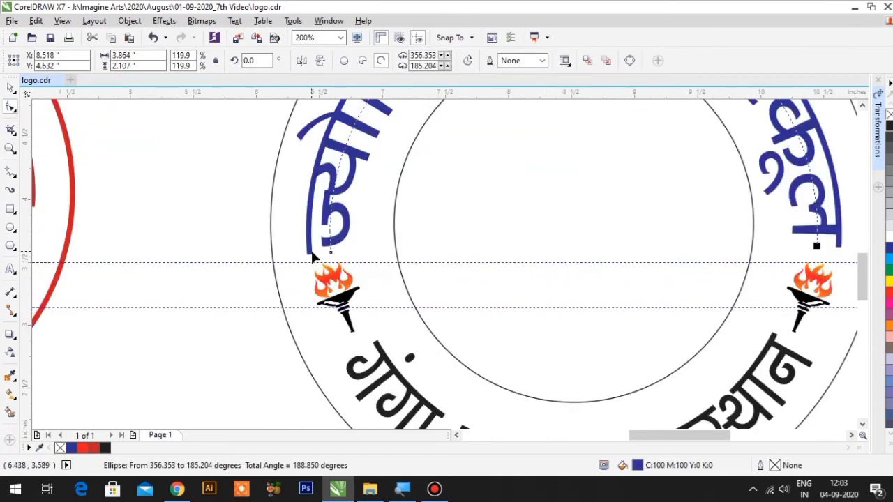
{"action": "left_click_drag", "start_coordinate": [332, 258], "coordinate": [317, 248]}
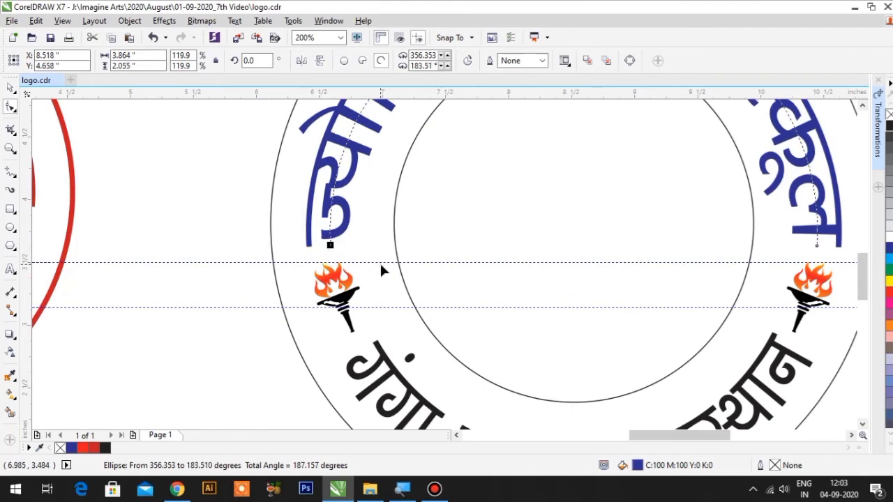
{"action": "scroll", "coordinate": [380, 261], "scroll_direction": "down", "scroll_amount": 2}
{"action": "scroll", "coordinate": [420, 253], "scroll_direction": "down", "scroll_amount": 2}
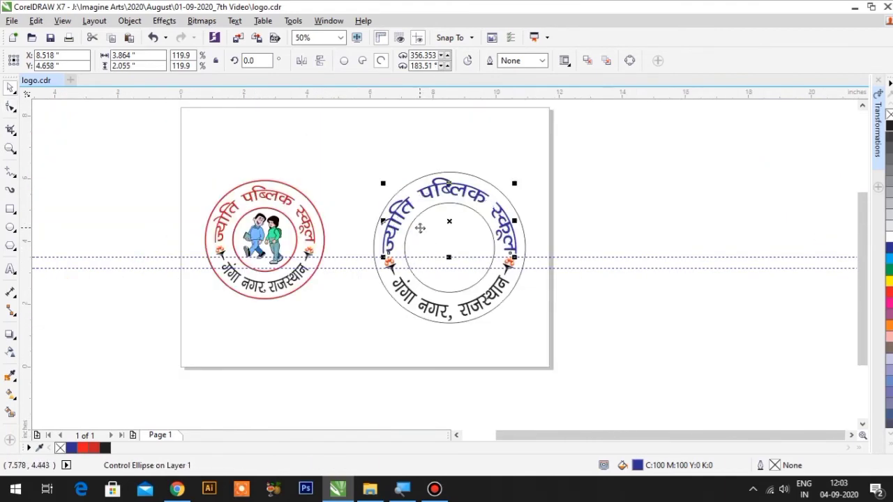
- Enlarge the left torch of the right logo slightly
{"action": "key", "text": "z"}
{"action": "left_click_drag", "start_coordinate": [352, 159], "coordinate": [548, 338]}
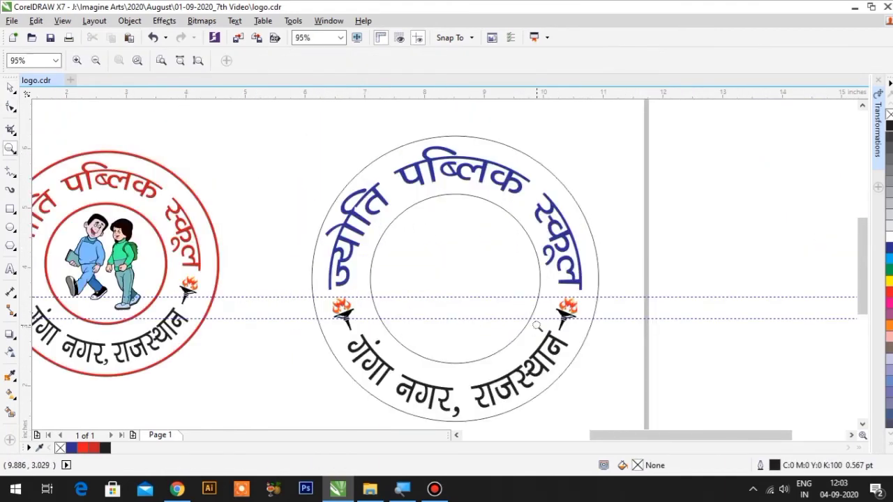
{"action": "left_click", "coordinate": [569, 319]}
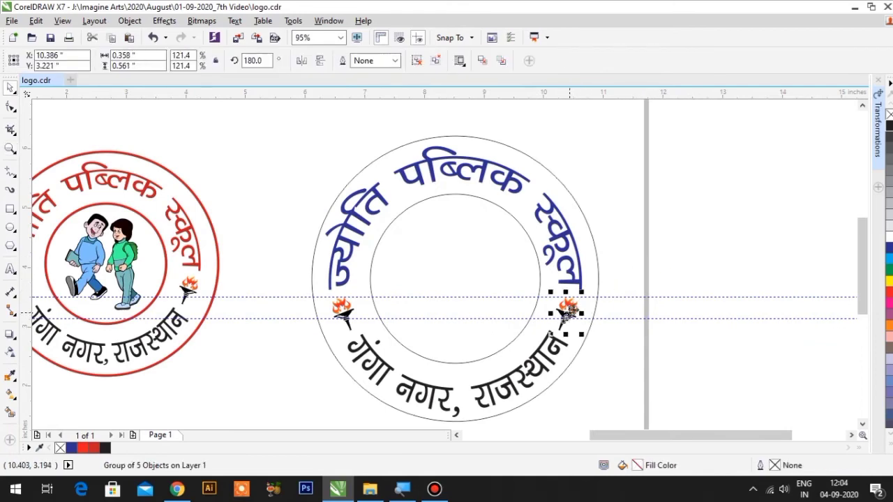
{"action": "scroll", "coordinate": [569, 311], "scroll_direction": "up", "scroll_amount": 4}
{"action": "scroll", "coordinate": [590, 264], "scroll_direction": "down", "scroll_amount": 2}
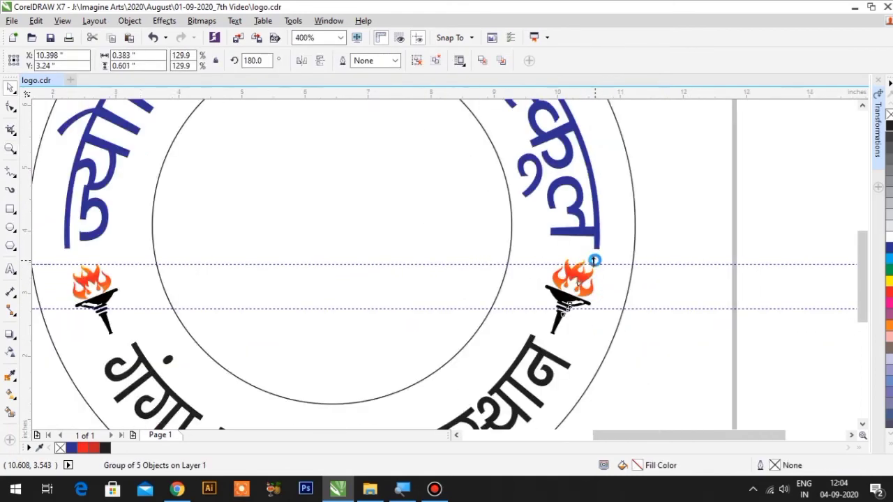
{"action": "scroll", "coordinate": [591, 258], "scroll_direction": "down", "scroll_amount": 2}
{"action": "scroll", "coordinate": [342, 282], "scroll_direction": "up", "scroll_amount": 2}
{"action": "left_click", "coordinate": [341, 282]}
{"action": "left_click_drag", "start_coordinate": [366, 313], "coordinate": [369, 317]}
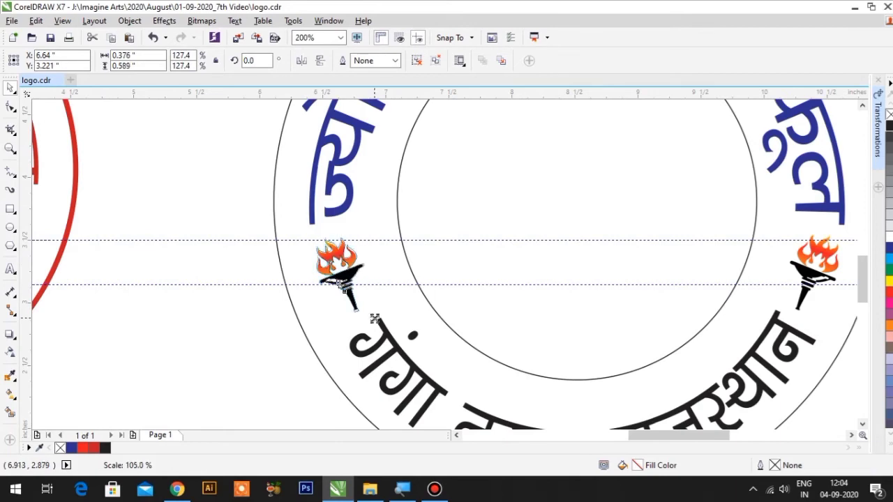
{"action": "scroll", "coordinate": [322, 270], "scroll_direction": "down", "scroll_amount": 1}
{"action": "left_click", "coordinate": [321, 271]}
{"action": "scroll", "coordinate": [322, 270], "scroll_direction": "down", "scroll_amount": 1}
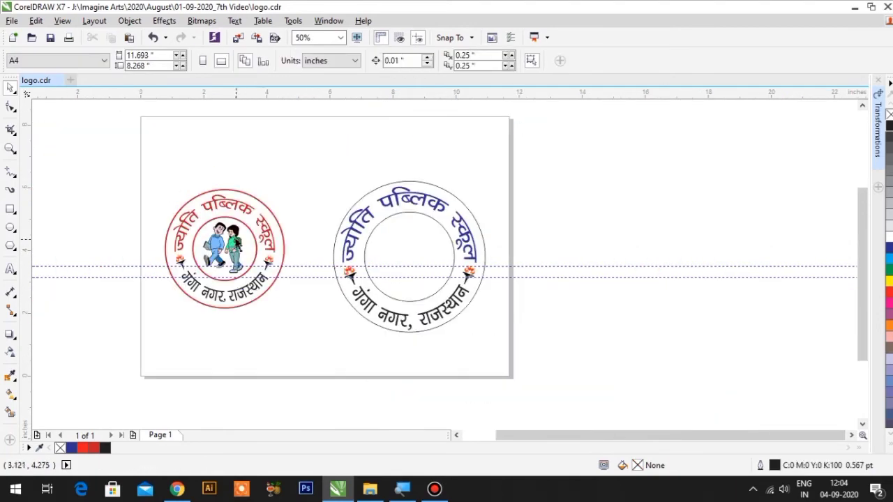
{"action": "left_click", "coordinate": [213, 283]}
{"action": "scroll", "coordinate": [210, 314], "scroll_direction": "up", "scroll_amount": 1}
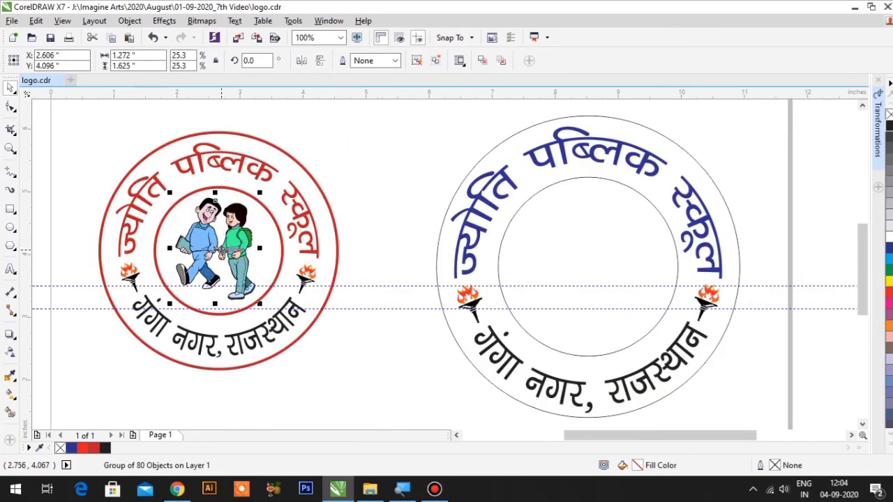
- Copy the walking children clipart into the right circle and scale it up to fill it
{"action": "left_click_drag", "start_coordinate": [227, 267], "coordinate": [593, 269]}
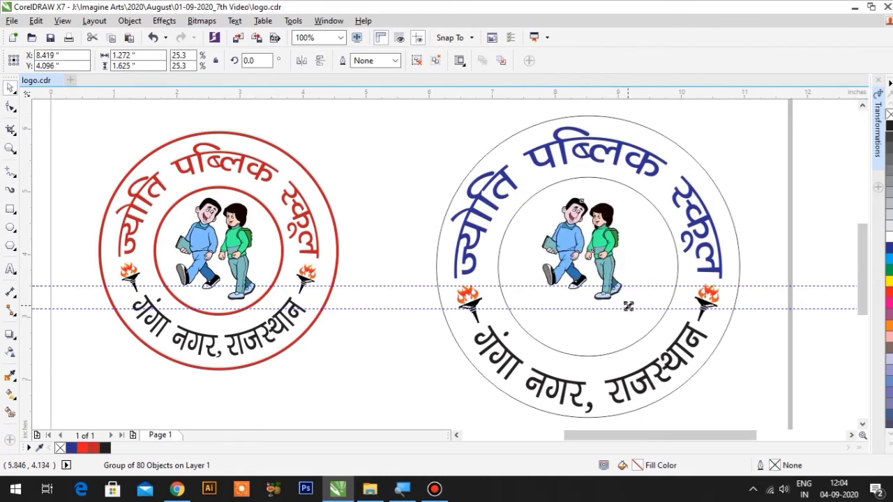
{"action": "left_click_drag", "start_coordinate": [624, 306], "coordinate": [648, 336]}
{"action": "left_click_drag", "start_coordinate": [636, 271], "coordinate": [636, 273]}
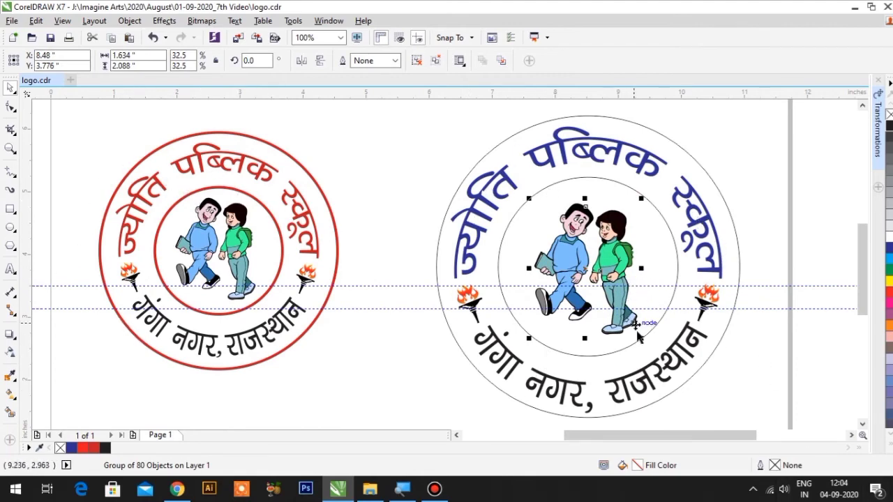
{"action": "left_click_drag", "start_coordinate": [640, 339], "coordinate": [656, 349]}
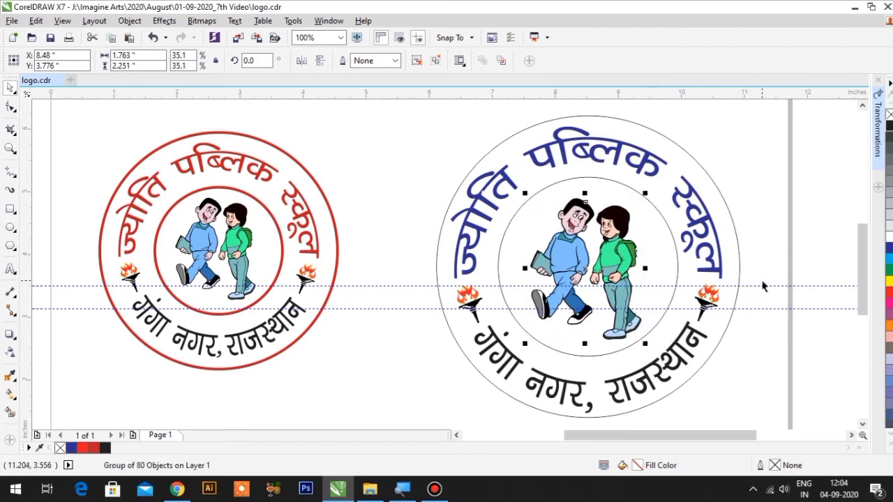
{"action": "left_click", "coordinate": [735, 220]}
{"action": "left_click", "coordinate": [726, 209]}
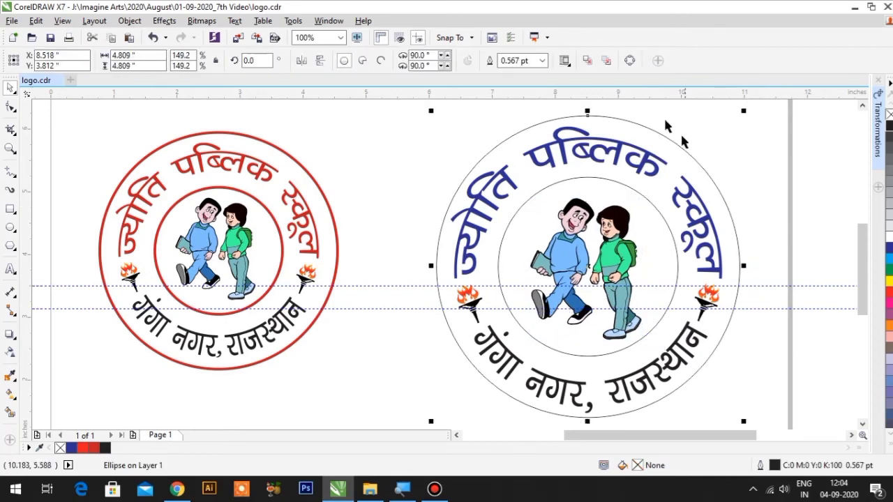
- Give both circles a 2.0 pt round-cornered outline, behind fill and scaling with the object
{"action": "left_click", "coordinate": [580, 177], "text": "shift"}
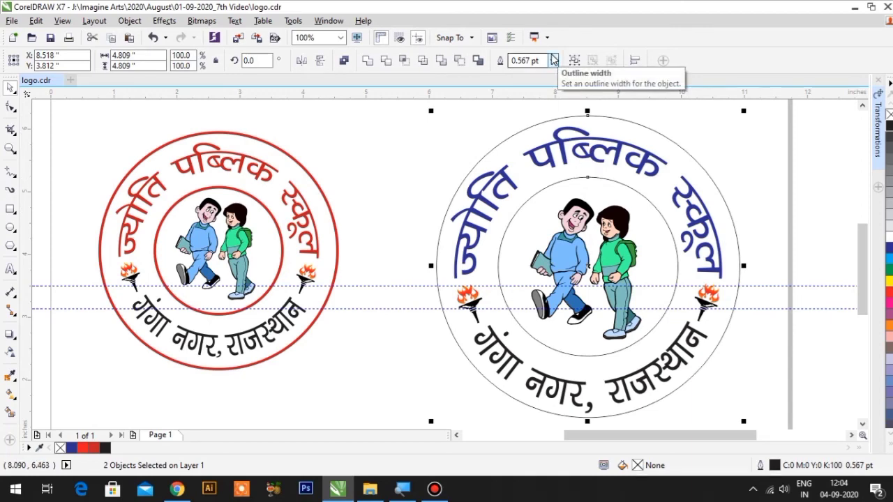
{"action": "key", "text": "F12"}
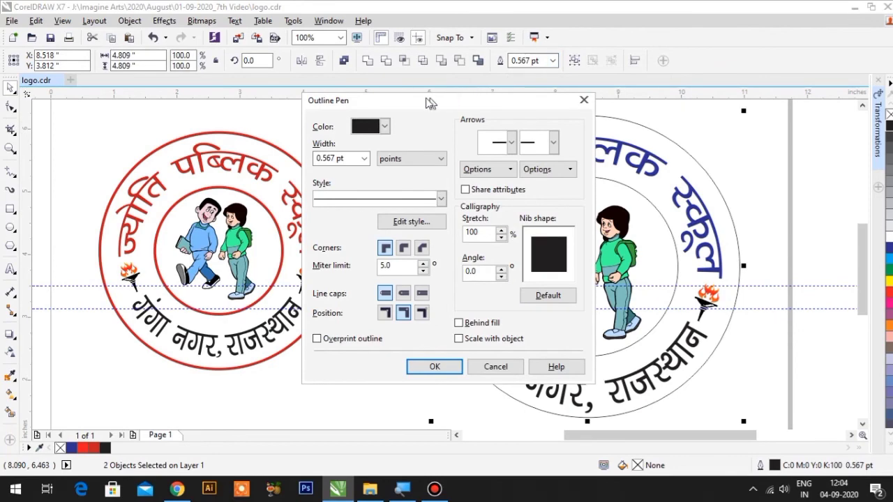
{"action": "left_click_drag", "start_coordinate": [431, 102], "coordinate": [283, 93]}
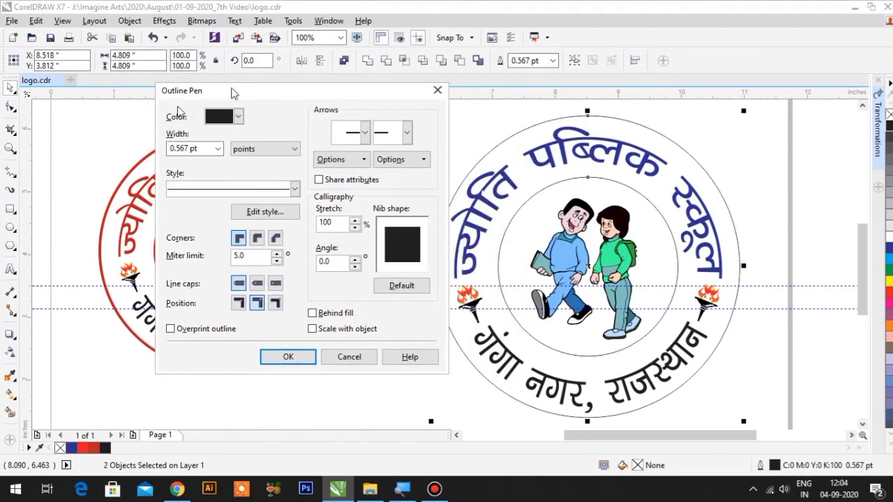
{"action": "left_click", "coordinate": [218, 149]}
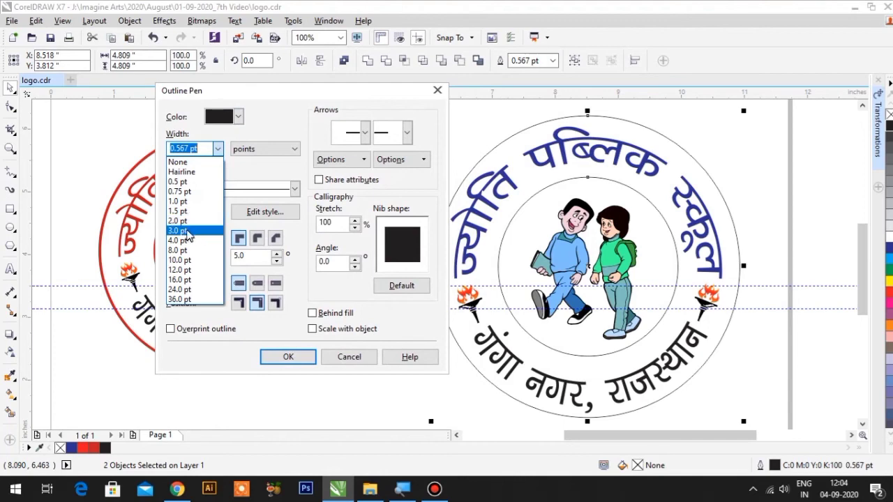
{"action": "left_click", "coordinate": [188, 222]}
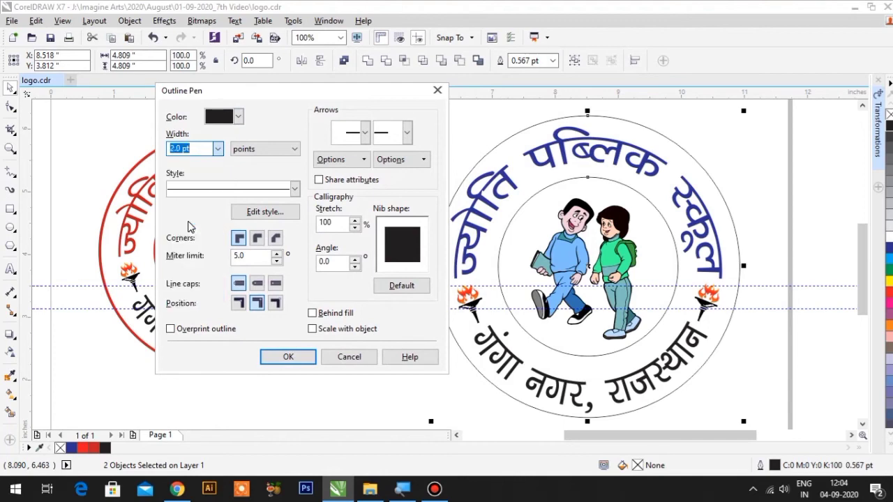
{"action": "left_click", "coordinate": [256, 239]}
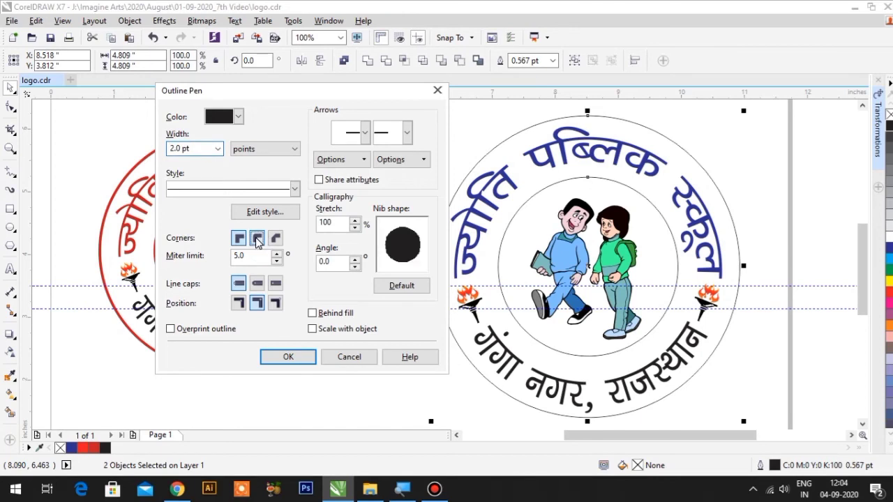
{"action": "left_click", "coordinate": [312, 329]}
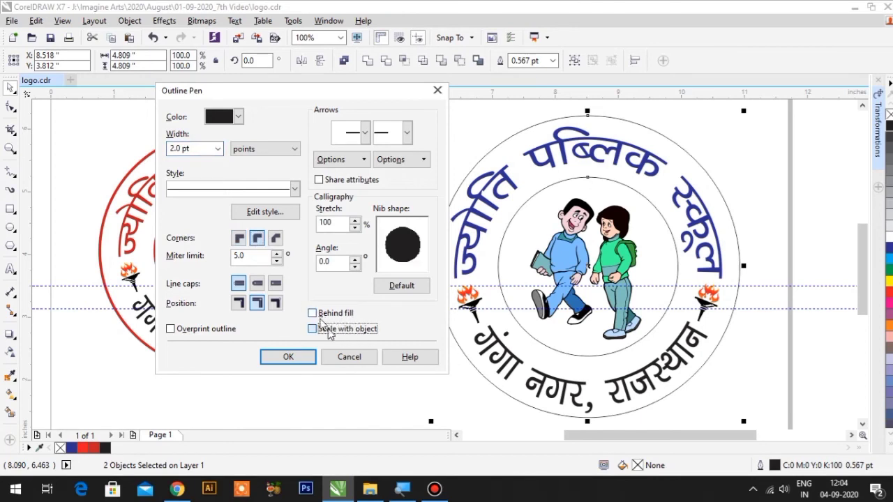
{"action": "left_click", "coordinate": [312, 313]}
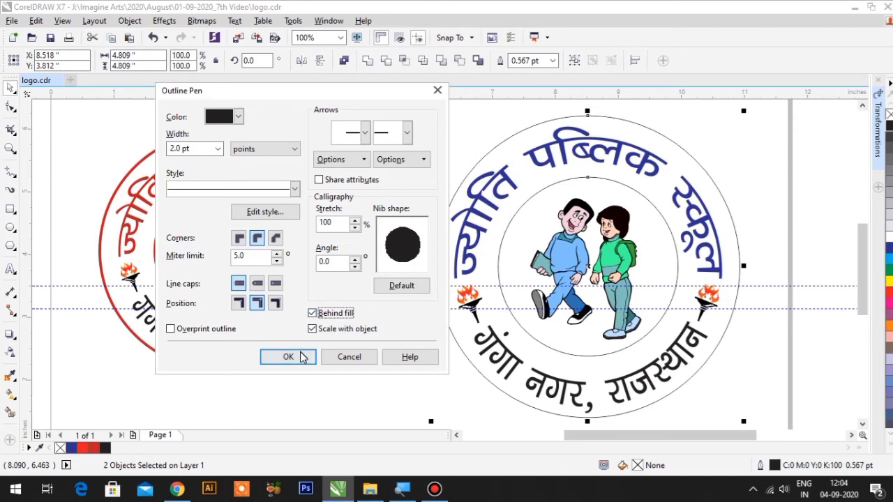
{"action": "left_click", "coordinate": [288, 356]}
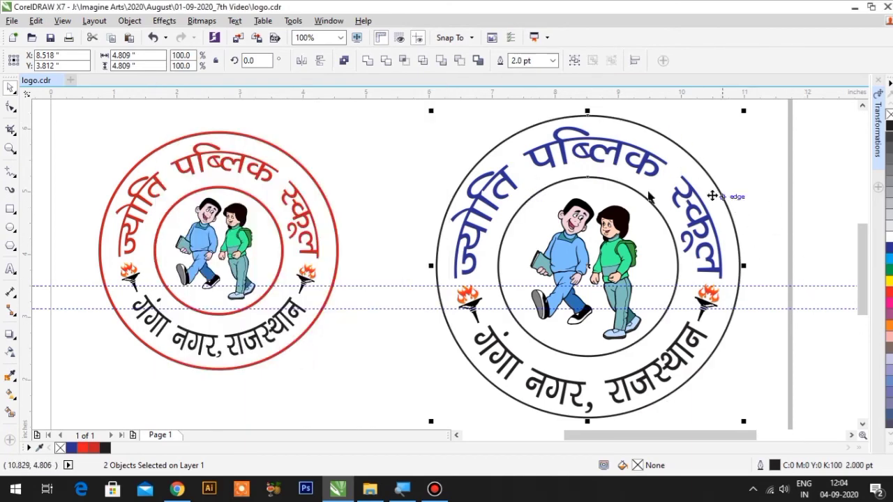
- Increase both circles' outline width to 3.0 pt
{"action": "key", "text": "F12"}
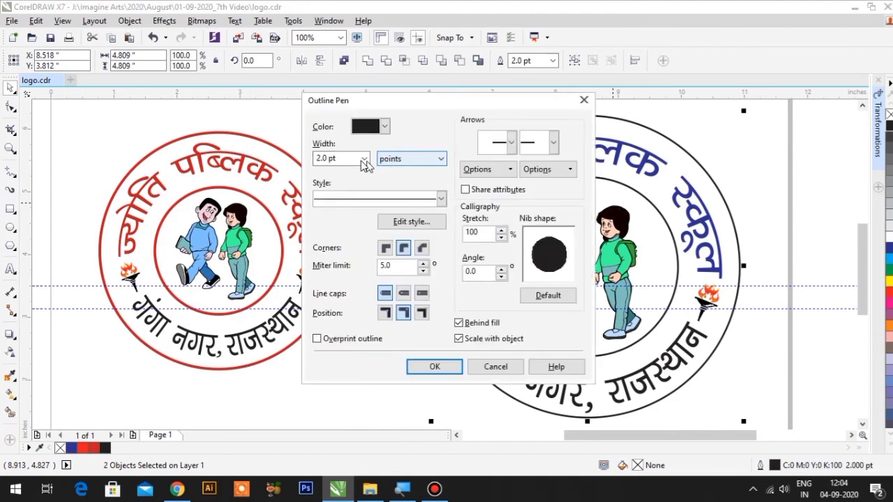
{"action": "left_click", "coordinate": [364, 158]}
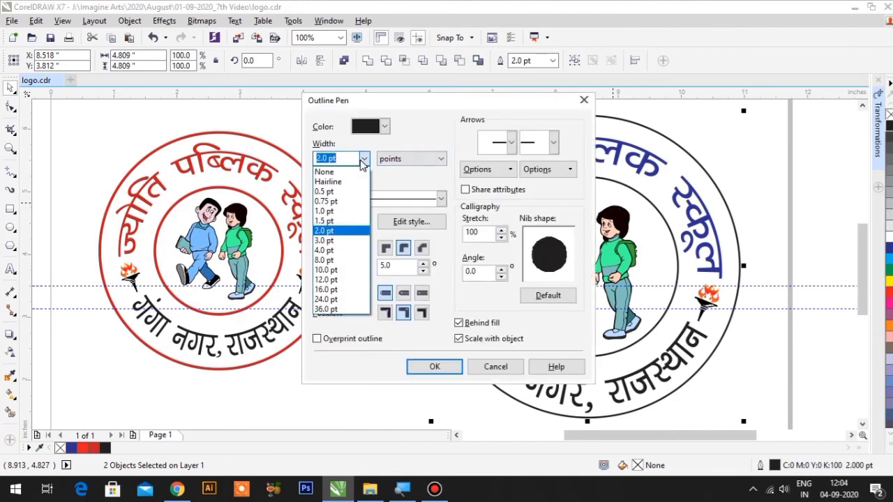
{"action": "left_click", "coordinate": [334, 248]}
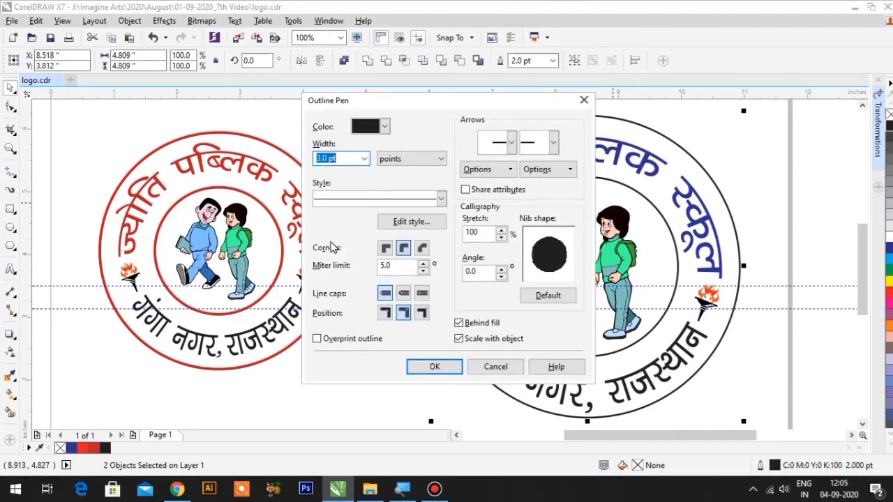
{"action": "left_click", "coordinate": [443, 370]}
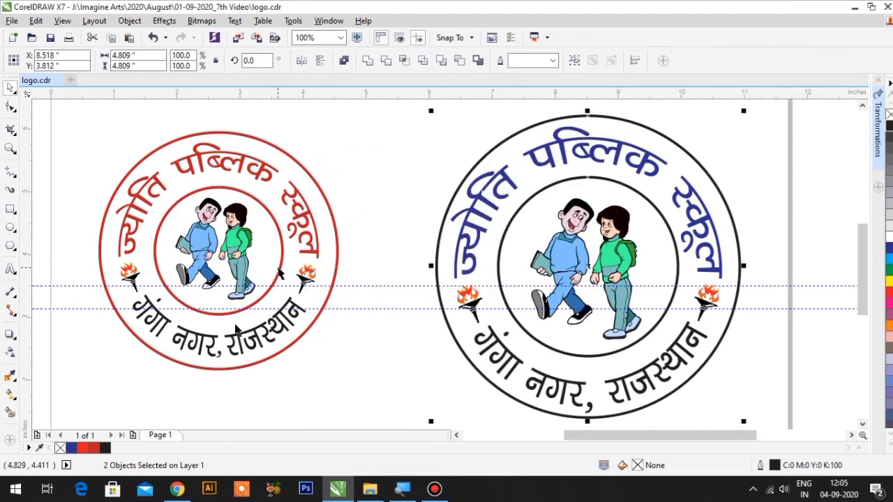
- Give both circles of the right logo a red C14 M100 Y100 K6 outline
{"action": "right_click", "coordinate": [93, 448]}
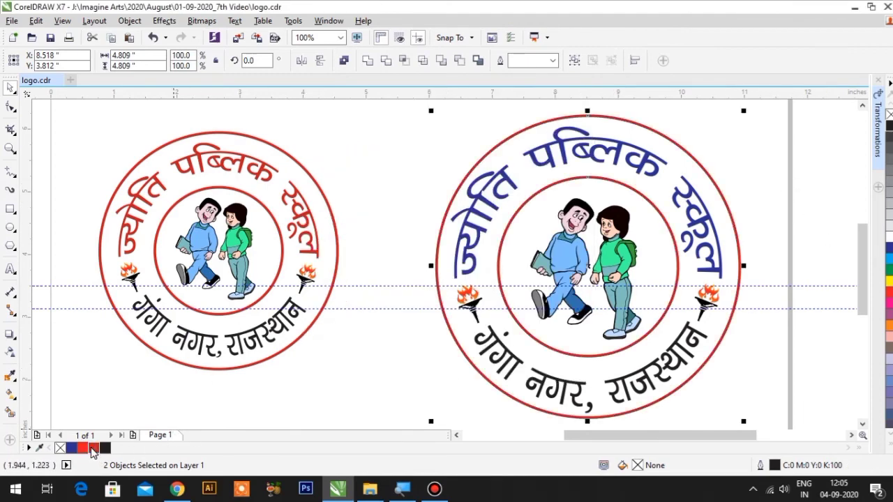
{"action": "left_click", "coordinate": [353, 377]}
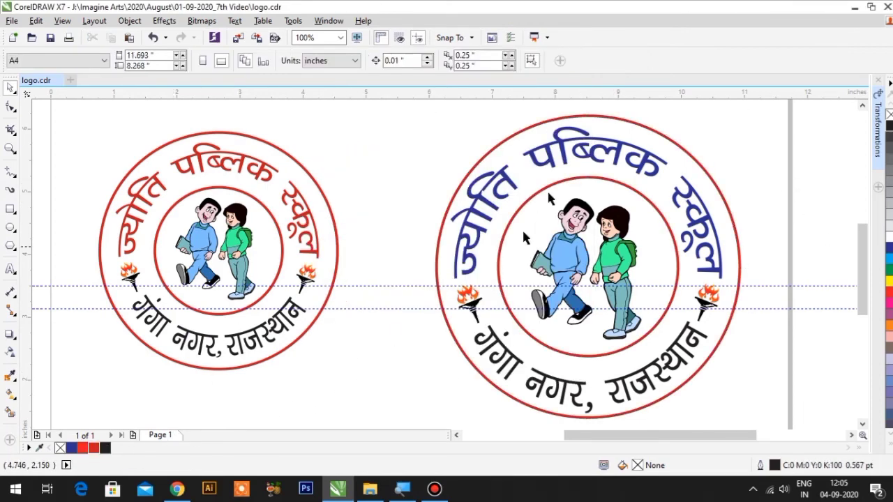
{"action": "left_click", "coordinate": [515, 183]}
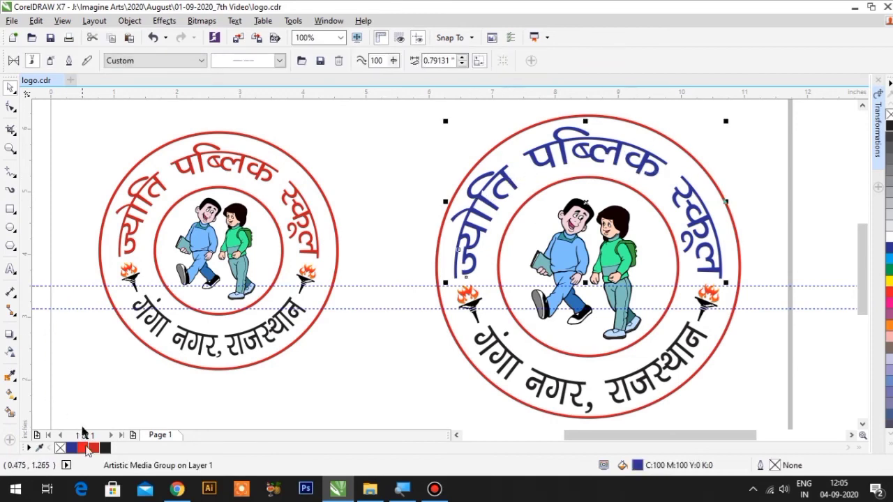
{"action": "right_click", "coordinate": [95, 449]}
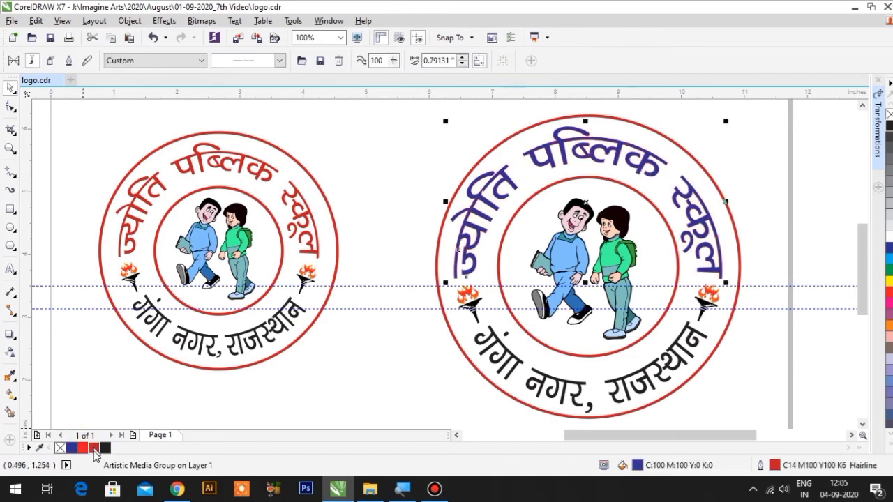
{"action": "key", "text": "ctrl+z"}
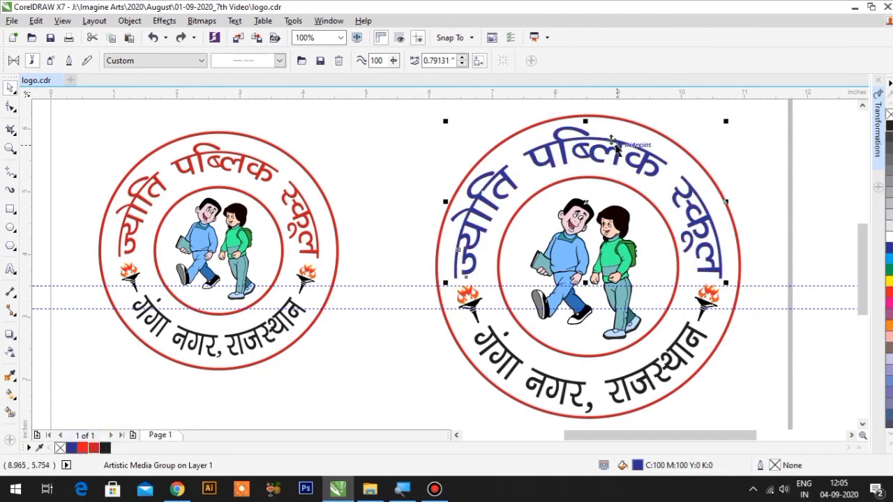
{"action": "left_click", "coordinate": [403, 147]}
{"action": "left_click", "coordinate": [520, 135]}
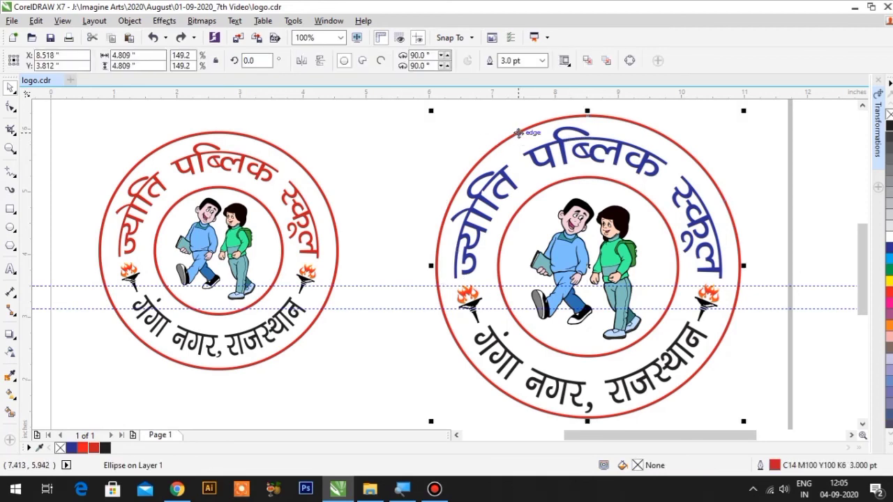
{"action": "left_click", "coordinate": [542, 187], "text": "shift"}
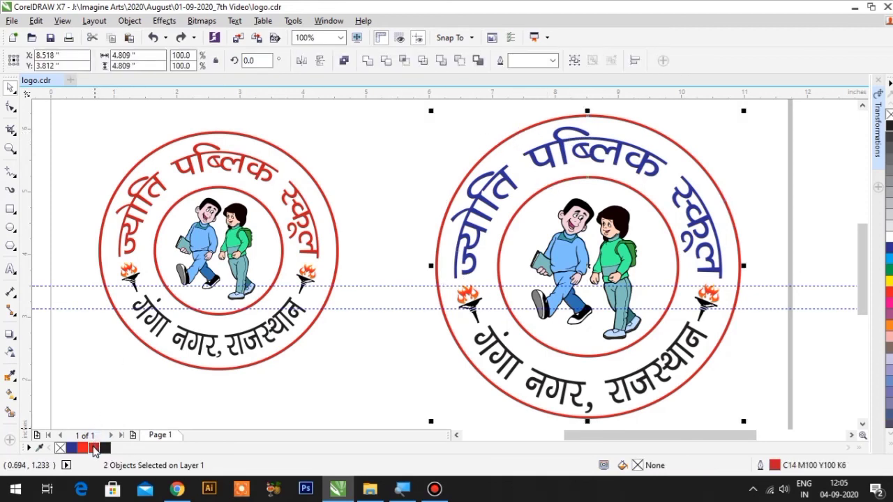
{"action": "right_click", "coordinate": [94, 449]}
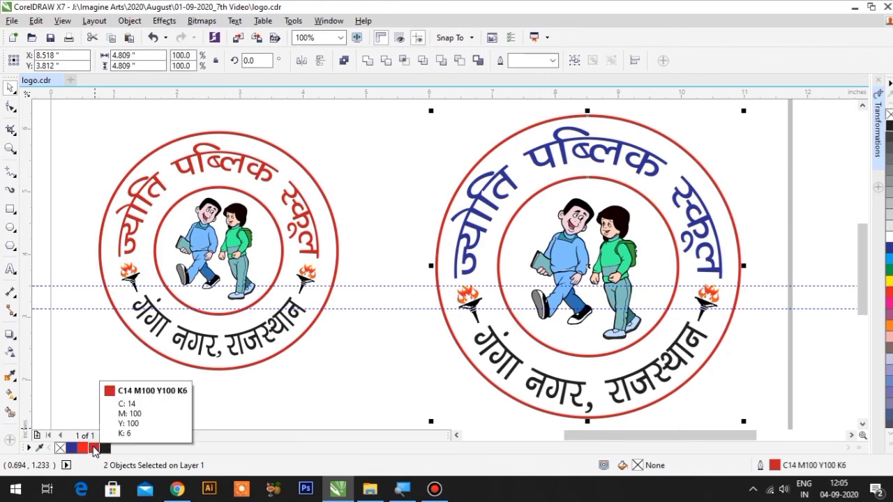
- Fill the blue curved school name with red
{"action": "left_click", "coordinate": [418, 155]}
{"action": "left_click", "coordinate": [506, 182]}
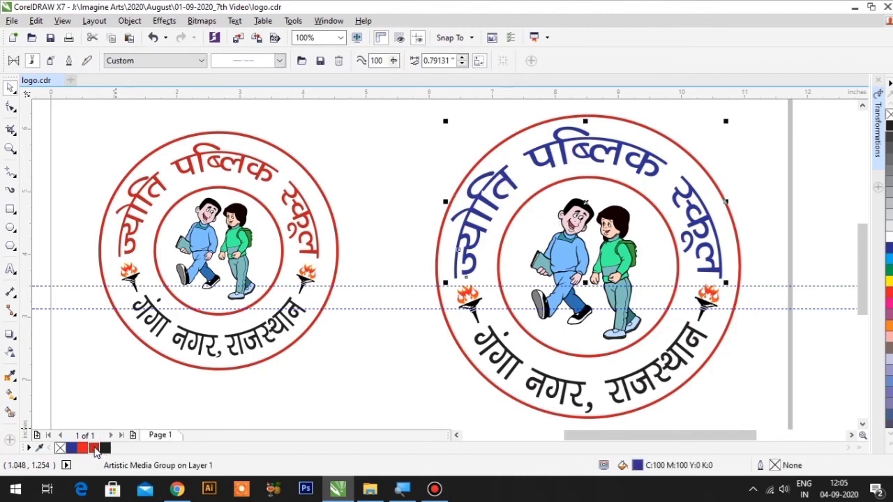
{"action": "left_click", "coordinate": [95, 449]}
- Select the whole right logo and enlarge it slightly about its centre
{"action": "scroll", "coordinate": [759, 179], "scroll_direction": "down", "scroll_amount": 2}
{"action": "left_click", "coordinate": [759, 179]}
{"action": "scroll", "coordinate": [759, 179], "scroll_direction": "down", "scroll_amount": 3}
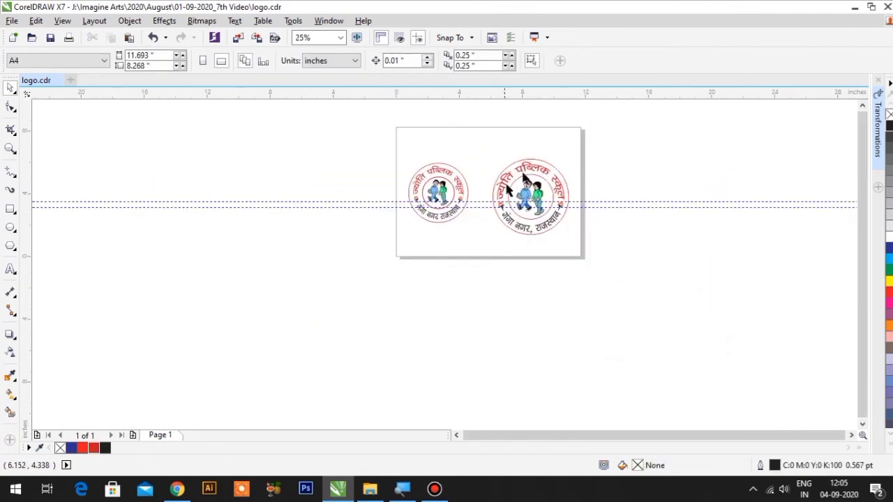
{"action": "scroll", "coordinate": [454, 140], "scroll_direction": "up", "scroll_amount": 2}
{"action": "mouse_move", "coordinate": [445, 126]}
{"action": "left_mouse_down"}
{"action": "mouse_move", "coordinate": [616, 284]}
{"action": "mouse_move", "coordinate": [605, 295]}
{"action": "left_mouse_up"}
{"action": "scroll", "coordinate": [608, 175], "scroll_direction": "up", "scroll_amount": 1}
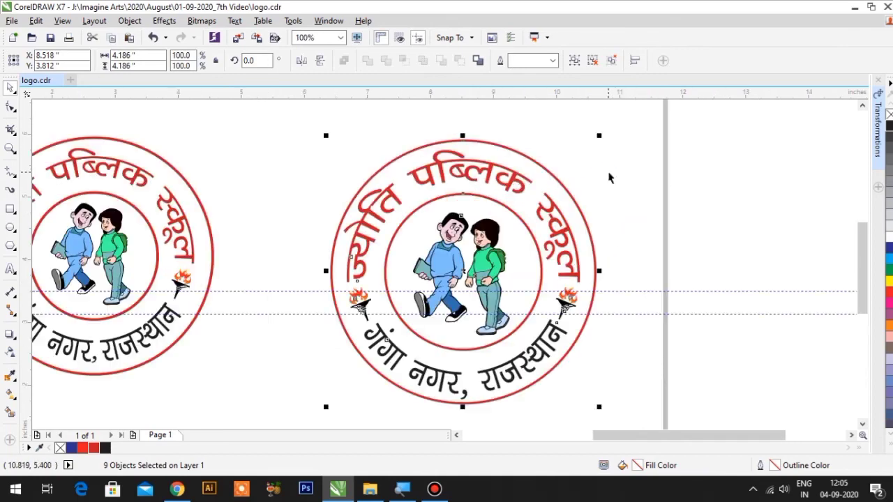
{"action": "mouse_move", "coordinate": [599, 135]}
{"action": "left_mouse_down"}
{"action": "mouse_move", "coordinate": [623, 112]}
{"action": "mouse_move", "coordinate": [601, 133]}
{"action": "left_mouse_up"}
- Scale the right logo to about 3.5 inches to match the left, moving it closer
{"action": "scroll", "coordinate": [595, 161], "scroll_direction": "down", "scroll_amount": 1}
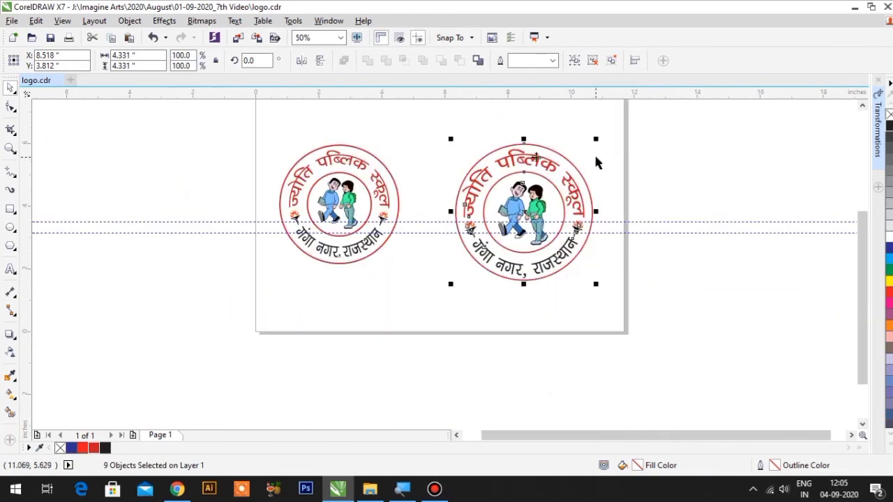
{"action": "scroll", "coordinate": [523, 192], "scroll_direction": "down", "scroll_amount": 1}
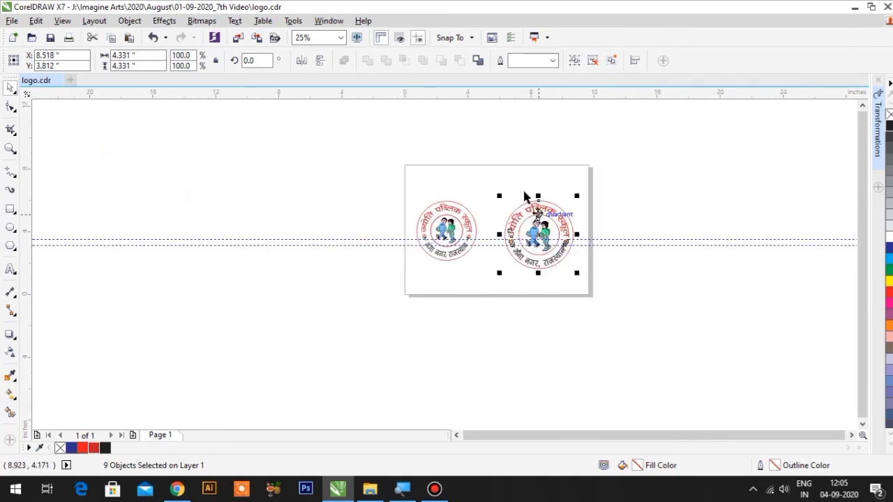
{"action": "scroll", "coordinate": [523, 192], "scroll_direction": "up", "scroll_amount": 1}
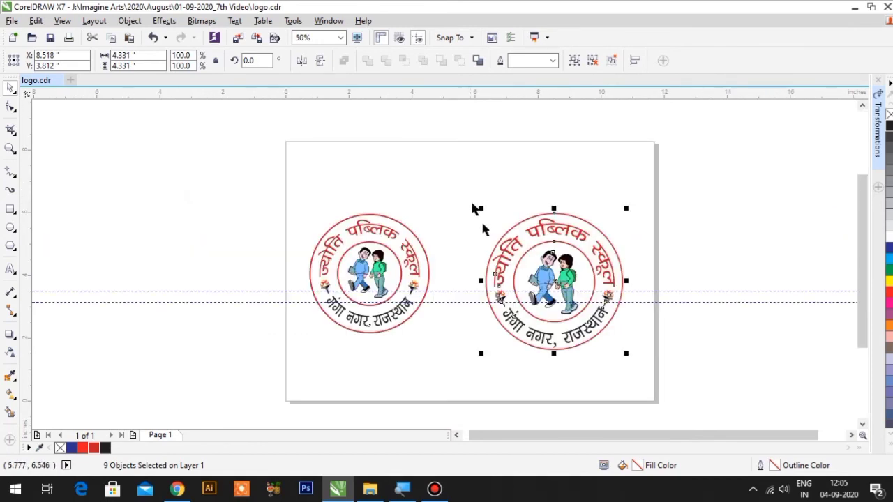
{"action": "key", "text": "z"}
{"action": "left_click_drag", "start_coordinate": [442, 176], "coordinate": [633, 361]}
{"action": "key", "text": "space"}
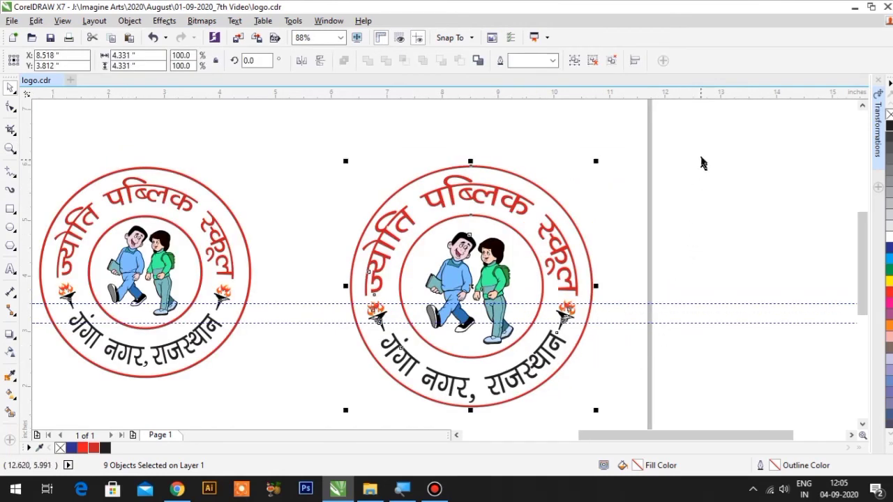
{"action": "mouse_move", "coordinate": [699, 141]}
{"action": "left_mouse_down"}
{"action": "mouse_move", "coordinate": [431, 353]}
{"action": "mouse_move", "coordinate": [304, 437]}
{"action": "left_mouse_up"}
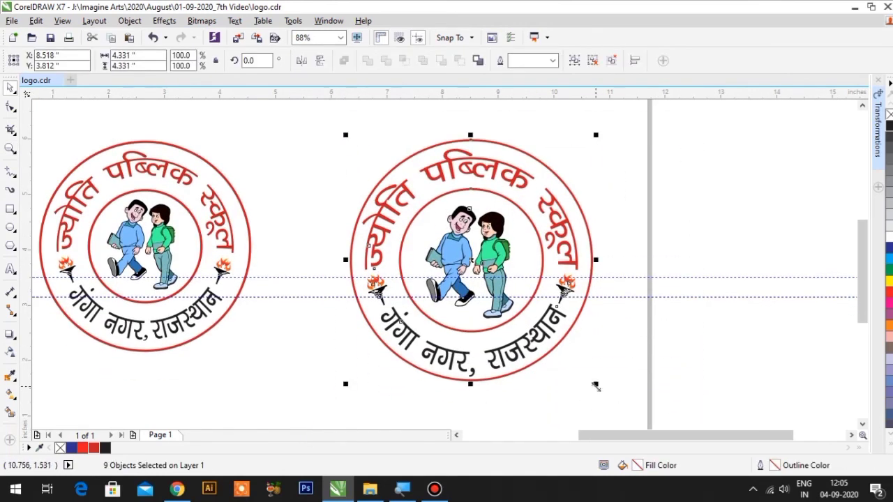
{"action": "left_click_drag", "start_coordinate": [595, 385], "coordinate": [571, 360]}
{"action": "left_click_drag", "start_coordinate": [497, 240], "coordinate": [416, 232]}
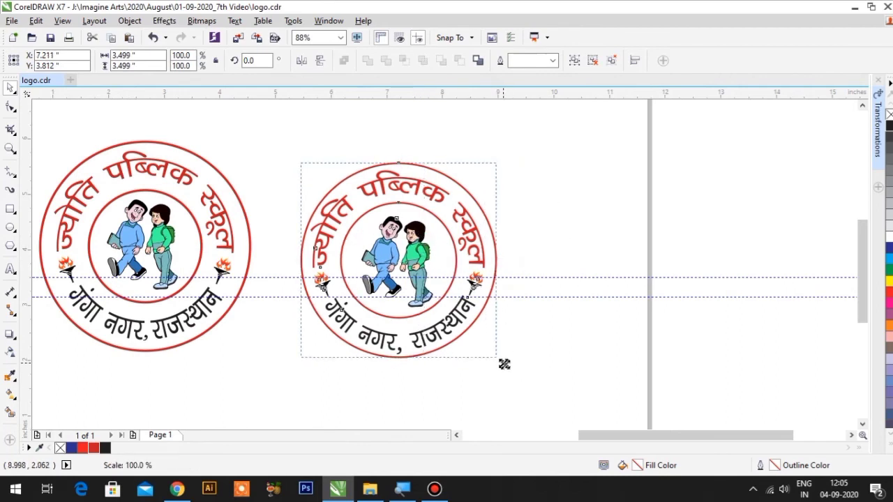
{"action": "left_click_drag", "start_coordinate": [497, 362], "coordinate": [520, 377]}
{"action": "left_click", "coordinate": [553, 350]}
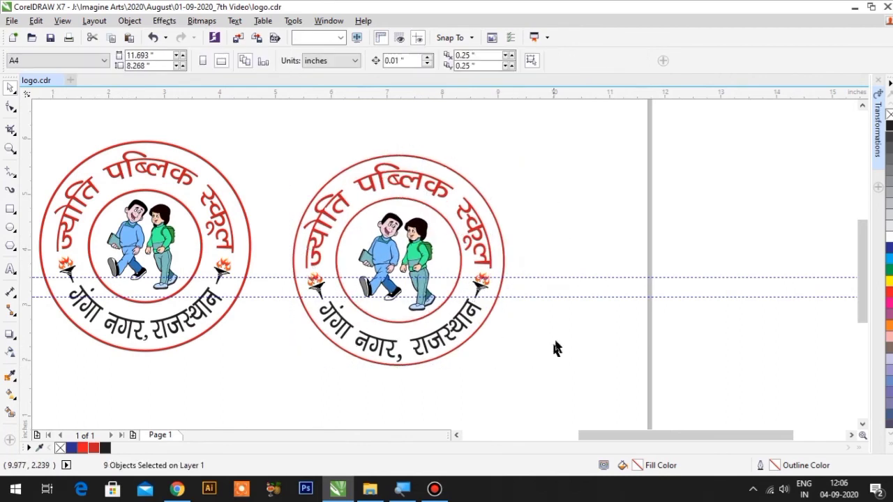
{"action": "key", "text": "z"}
{"action": "key", "text": "F3"}
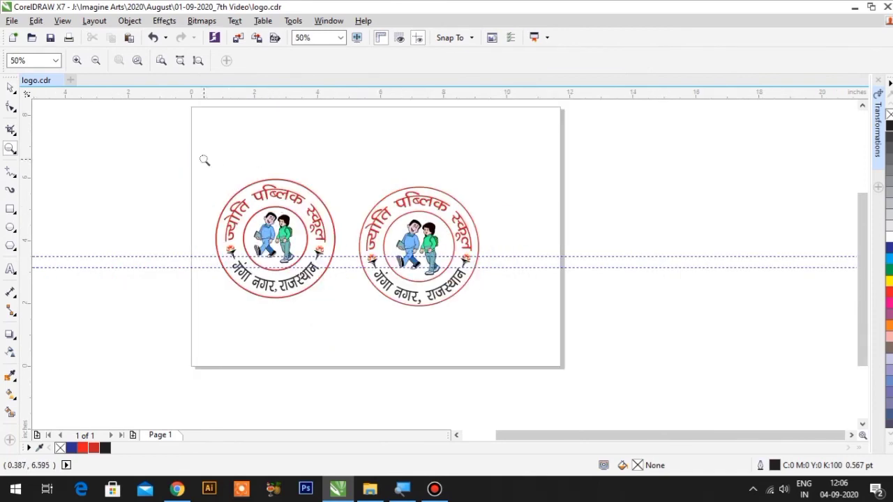
{"action": "left_click_drag", "start_coordinate": [202, 160], "coordinate": [488, 334]}
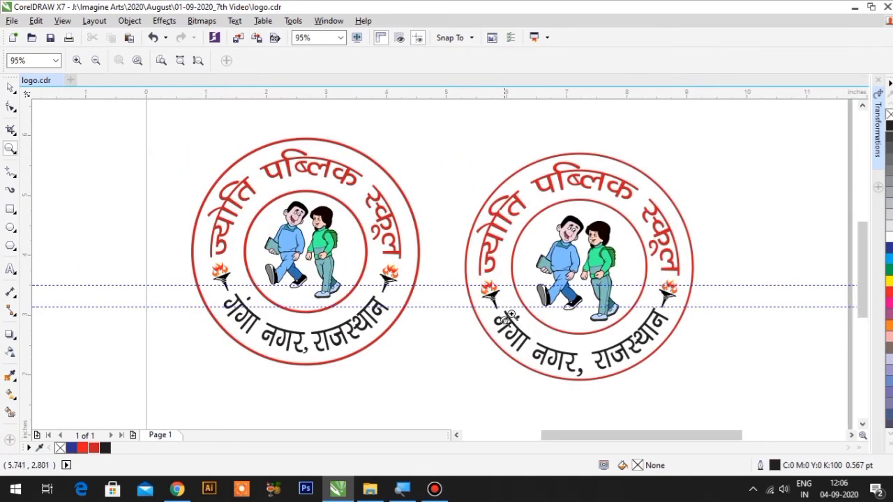
{"action": "left_click_drag", "start_coordinate": [445, 129], "coordinate": [706, 390]}
{"action": "key", "text": "F9"}
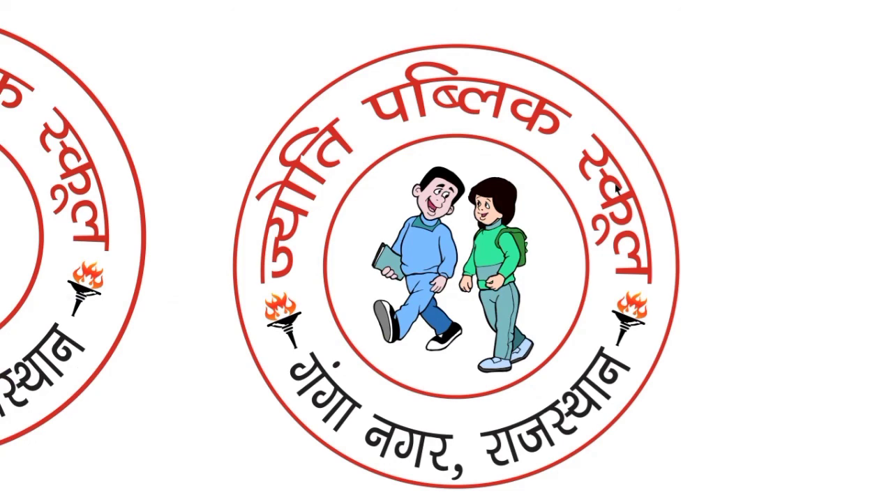
{"action": "key", "text": "Escape"}
{"action": "scroll", "coordinate": [578, 169], "scroll_direction": "down", "scroll_amount": 1}
{"action": "scroll", "coordinate": [530, 171], "scroll_direction": "down", "scroll_amount": 3}
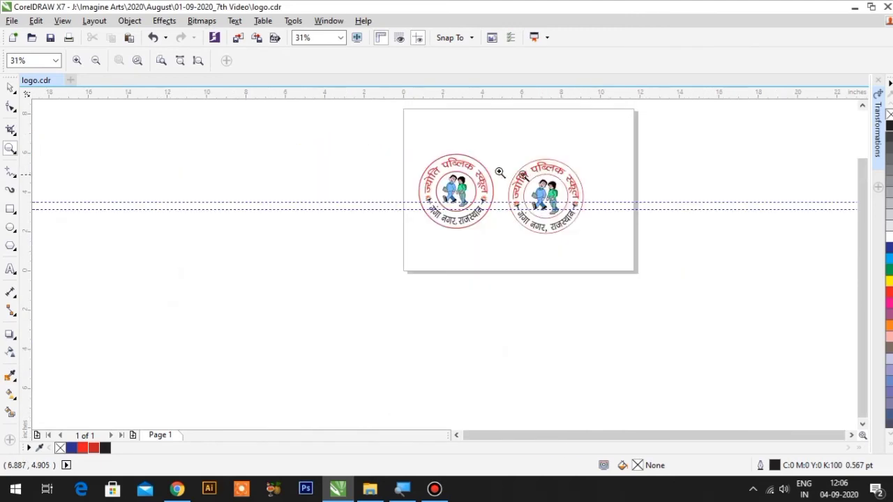
{"action": "left_click", "coordinate": [513, 163]}
{"action": "left_click_drag", "start_coordinate": [502, 139], "coordinate": [671, 342]}
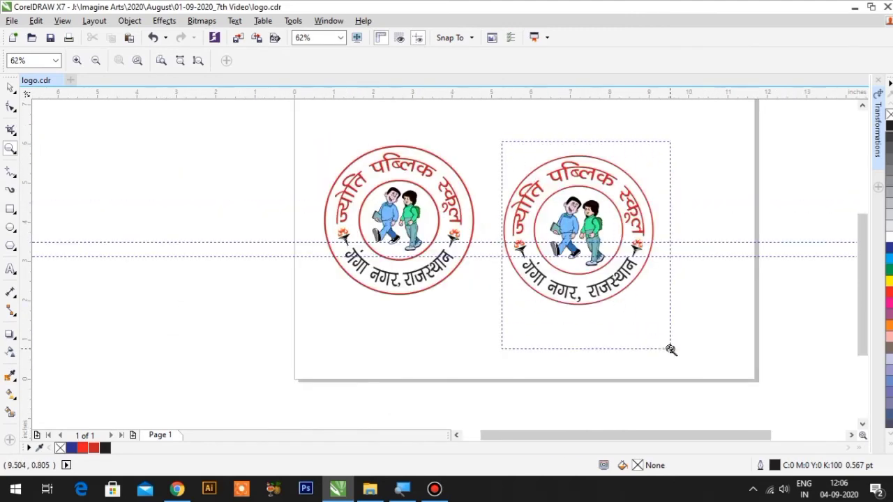
{"action": "left_click", "coordinate": [10, 87]}
{"action": "scroll", "coordinate": [488, 263], "scroll_direction": "down", "scroll_amount": 3}
{"action": "scroll", "coordinate": [392, 209], "scroll_direction": "up", "scroll_amount": 3}
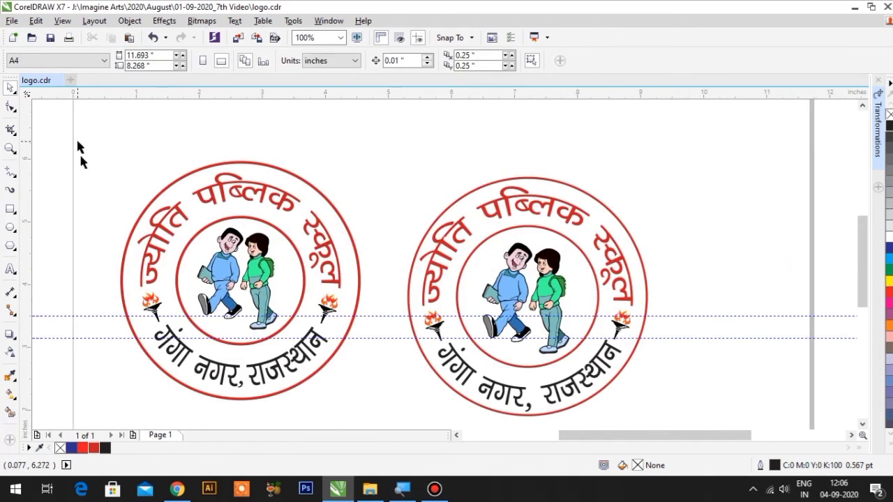
{"action": "scroll", "coordinate": [78, 146], "scroll_direction": "down", "scroll_amount": 2}
- Shrink the left logo about its centre and nudge it down slightly
{"action": "left_click_drag", "start_coordinate": [76, 109], "coordinate": [404, 395]}
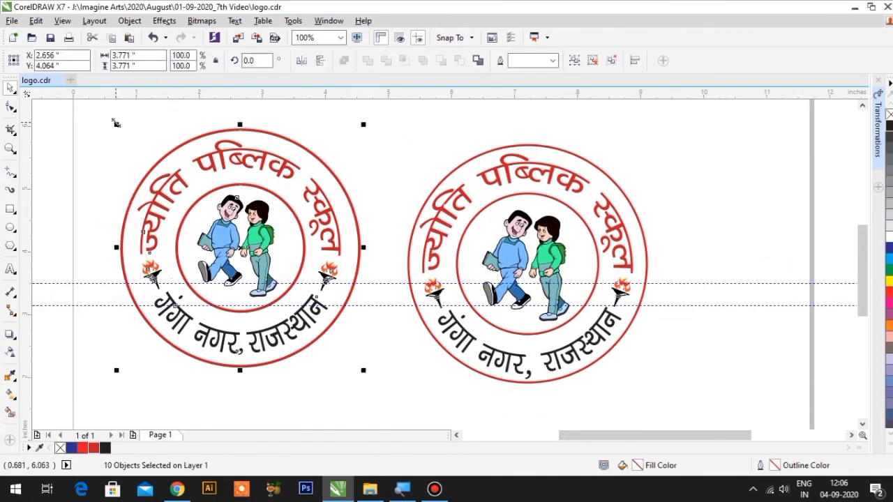
{"action": "left_click_drag", "start_coordinate": [115, 122], "coordinate": [132, 140]}
{"action": "left_click_drag", "start_coordinate": [255, 188], "coordinate": [254, 213]}
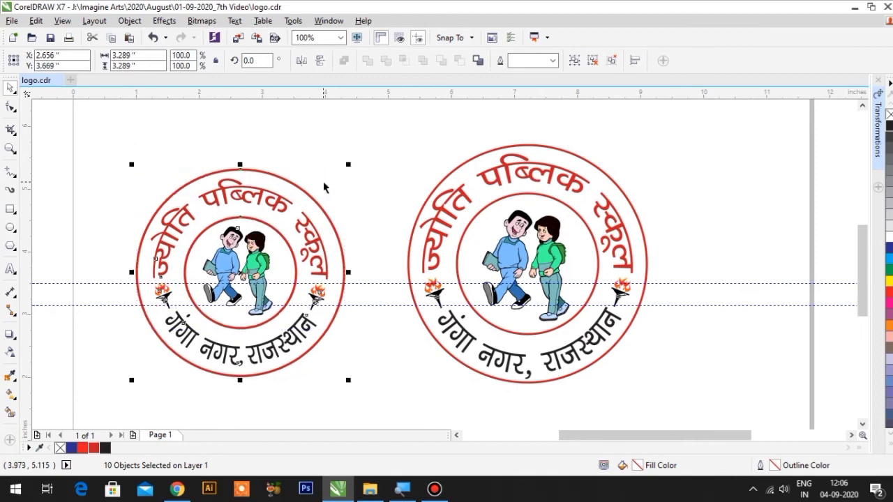
{"action": "left_click", "coordinate": [328, 184]}
- Enlarge the left logo to about 3.9 inches so it matches the right logo
{"action": "left_click_drag", "start_coordinate": [113, 162], "coordinate": [365, 411]}
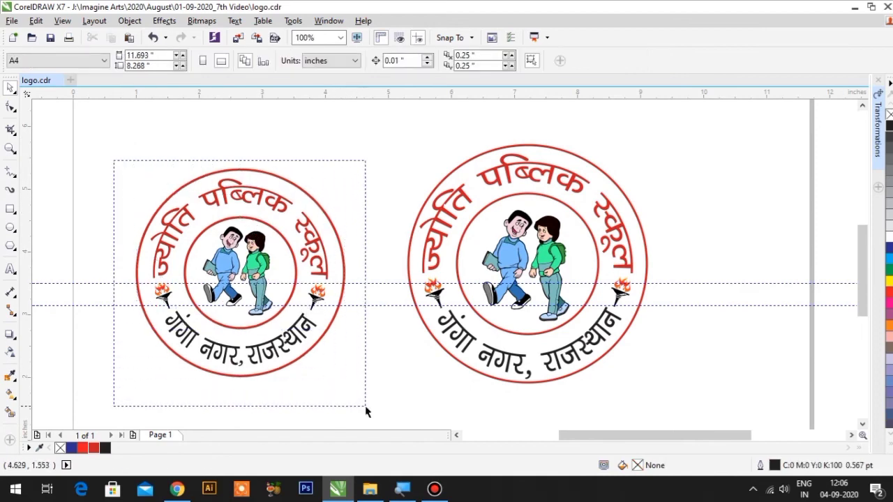
{"action": "mouse_move", "coordinate": [348, 165]}
{"action": "left_mouse_down"}
{"action": "mouse_move", "coordinate": [367, 143]}
{"action": "mouse_move", "coordinate": [444, 191]}
{"action": "mouse_move", "coordinate": [662, 397]}
{"action": "mouse_move", "coordinate": [656, 392]}
{"action": "left_mouse_up"}
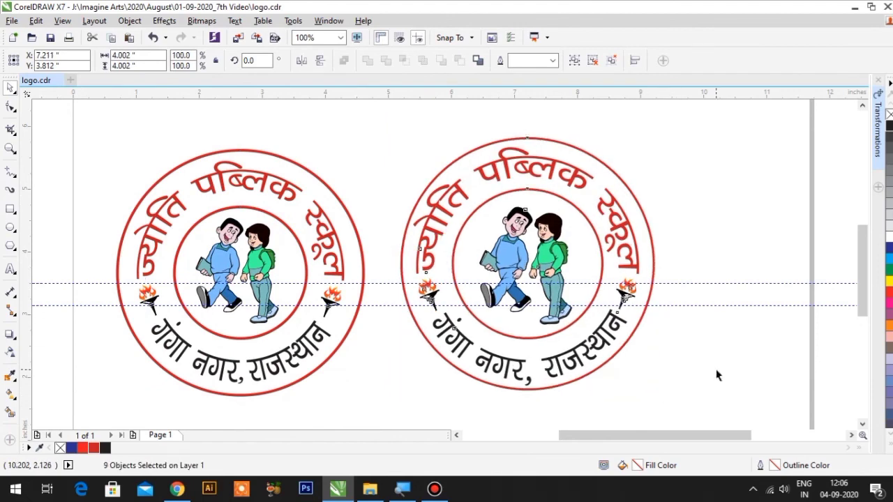
{"action": "left_click", "coordinate": [697, 369]}
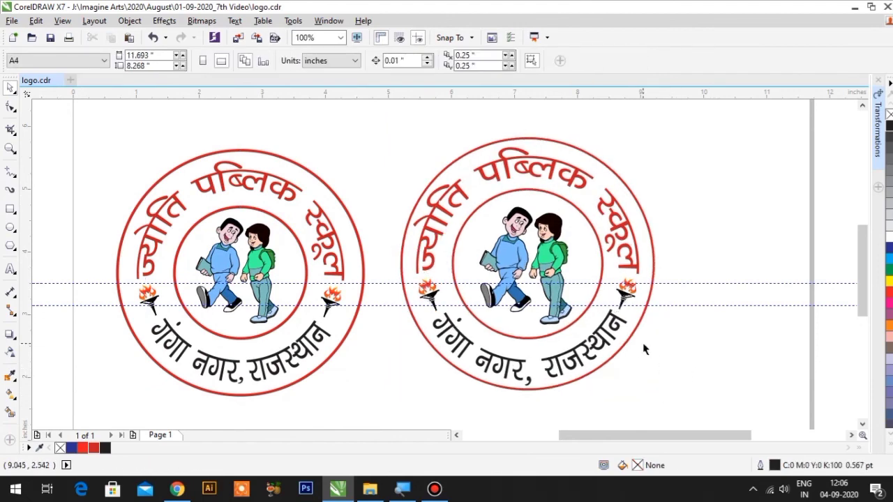
{"action": "scroll", "coordinate": [620, 360], "scroll_direction": "down", "scroll_amount": 2}
{"action": "scroll", "coordinate": [627, 364], "scroll_direction": "up", "scroll_amount": 2}
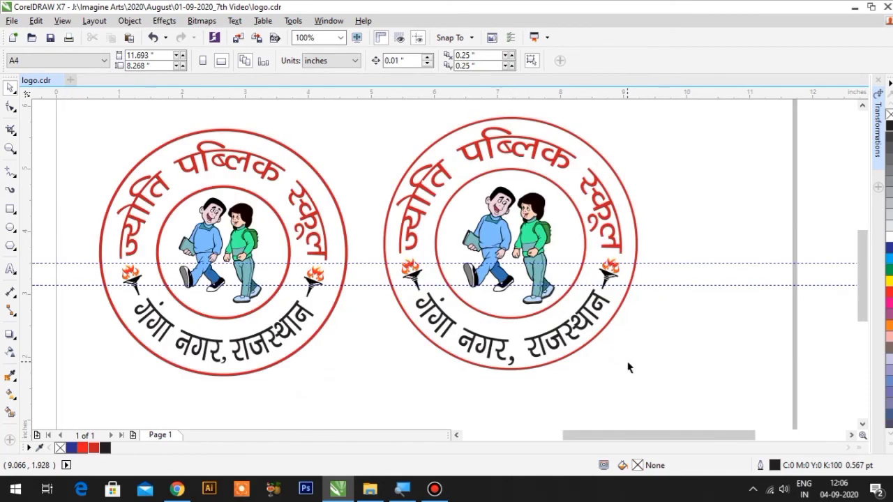